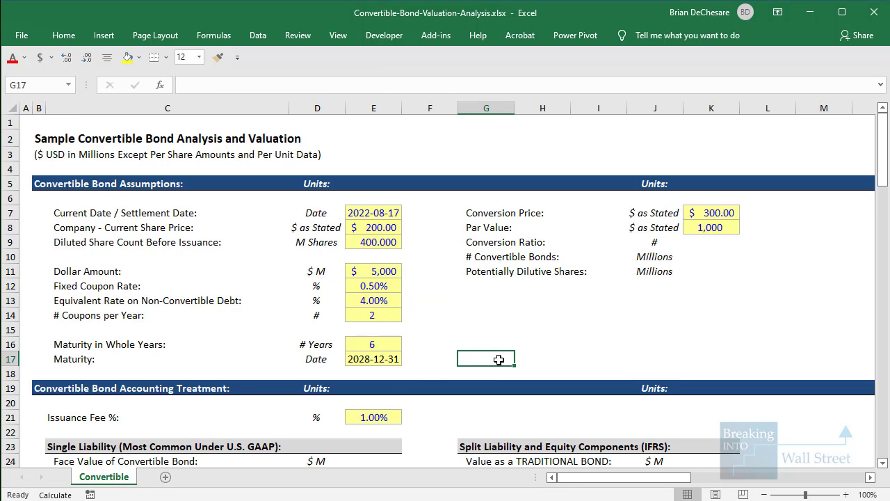
Review the share price, dollar amount, coupon rate, equivalent debt rate, maturity and conversion price in the Convertible Bond Assumptions section.
{"action": "scroll", "coordinate": [375, 362], "scroll_direction": "down", "scroll_amount": 1}
{"action": "mouse_move", "coordinate": [46, 167]}
{"action": "left_mouse_down"}
{"action": "mouse_move", "coordinate": [294, 201]}
{"action": "mouse_move", "coordinate": [421, 196]}
{"action": "left_mouse_up"}
{"action": "left_click_drag", "start_coordinate": [43, 208], "coordinate": [419, 240]}
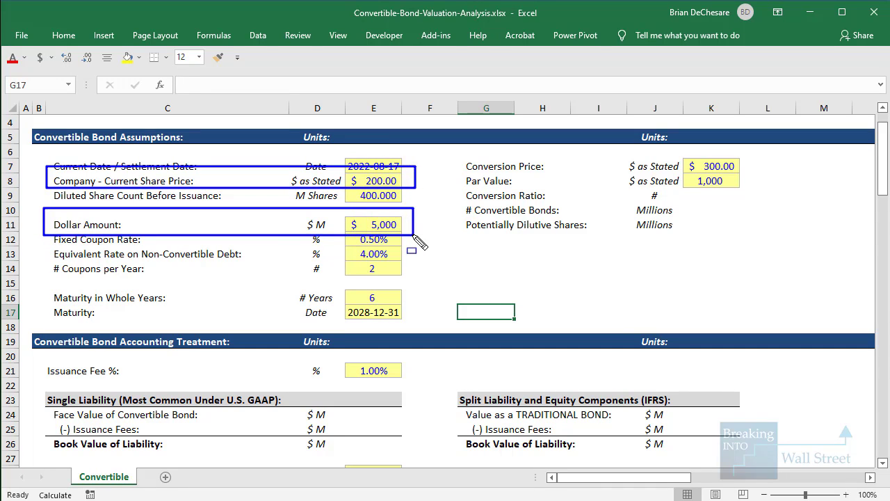
{"action": "left_click_drag", "start_coordinate": [414, 235], "coordinate": [415, 267]}
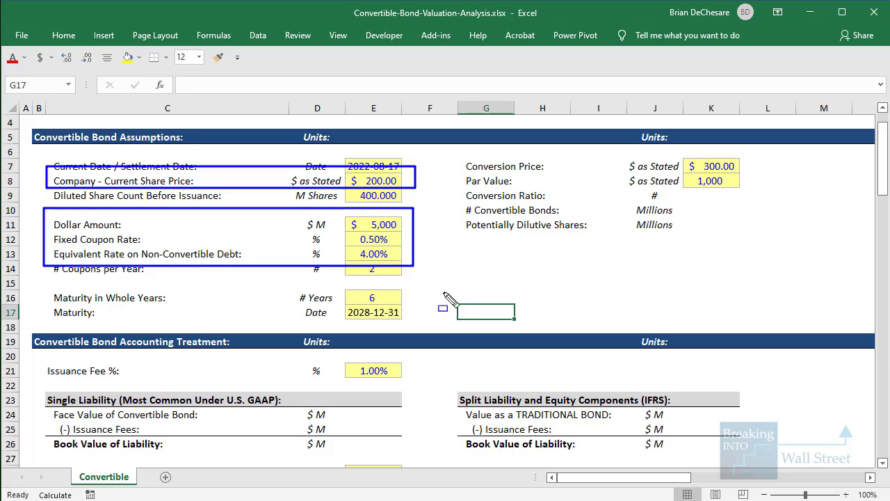
{"action": "key", "text": "Escape"}
{"action": "left_click_drag", "start_coordinate": [345, 290], "coordinate": [411, 324]}
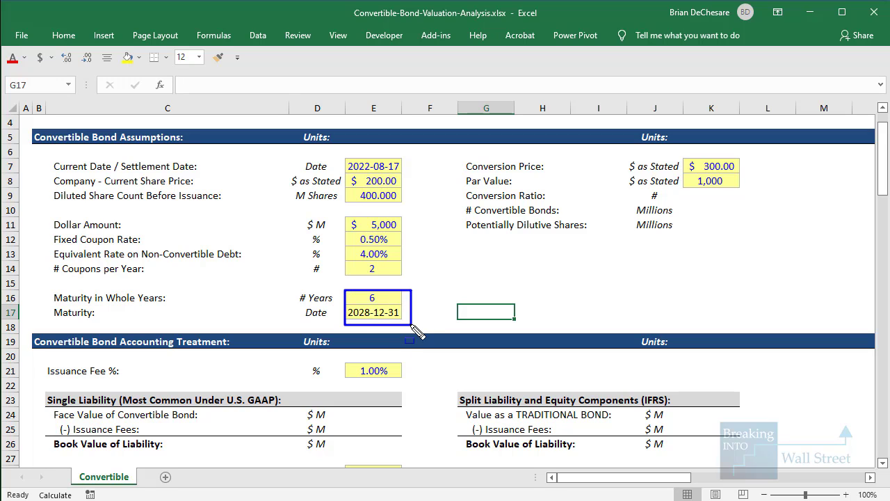
{"action": "key", "text": "Escape"}
{"action": "scroll", "coordinate": [679, 253], "scroll_direction": "up", "scroll_amount": 1}
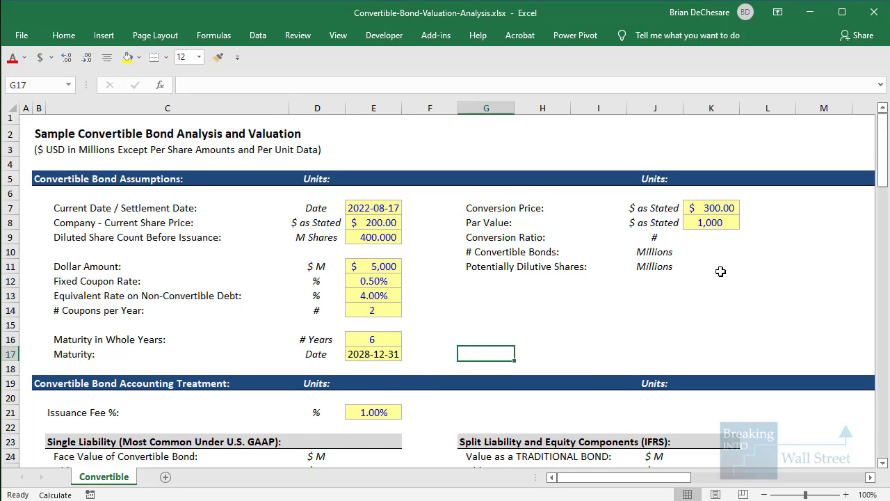
{"action": "mouse_move", "coordinate": [464, 200]}
{"action": "left_mouse_down"}
{"action": "mouse_move", "coordinate": [761, 241]}
{"action": "mouse_move", "coordinate": [755, 224]}
{"action": "left_mouse_up"}
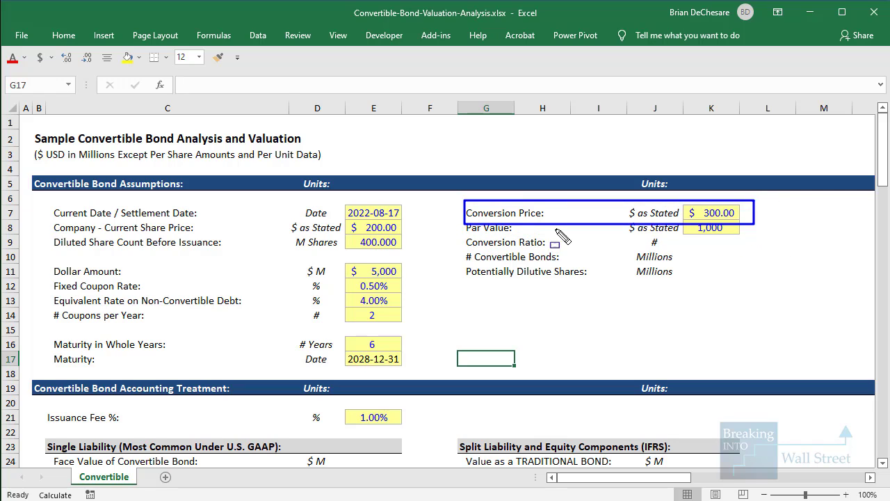
{"action": "mouse_move", "coordinate": [289, 217]}
{"action": "left_mouse_down"}
{"action": "mouse_move", "coordinate": [442, 249]}
{"action": "mouse_move", "coordinate": [431, 238]}
{"action": "mouse_move", "coordinate": [521, 225]}
{"action": "mouse_move", "coordinate": [724, 221]}
{"action": "mouse_move", "coordinate": [494, 225]}
{"action": "left_mouse_up"}
{"action": "key", "text": "Escape"}
Calculate the Conversion Ratio in K9 as par value divided by conversion price, =Par_Value/Conv_Price.
{"action": "left_click", "coordinate": [697, 244]}
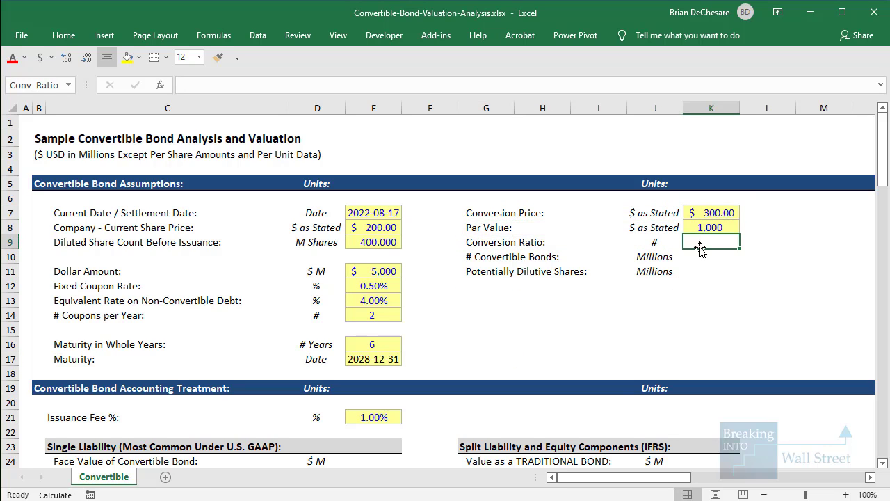
{"action": "type", "text": "=Par_Value/"}
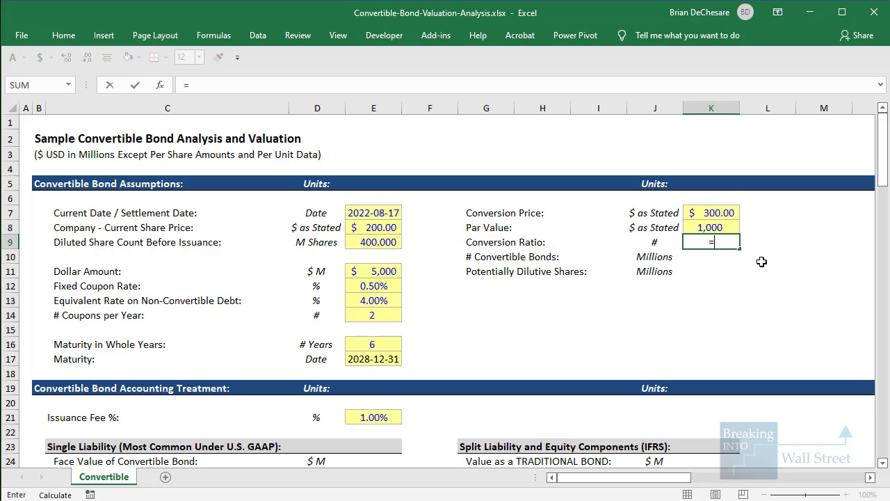
{"action": "key", "text": "Up"}
{"action": "key", "text": "Up"}
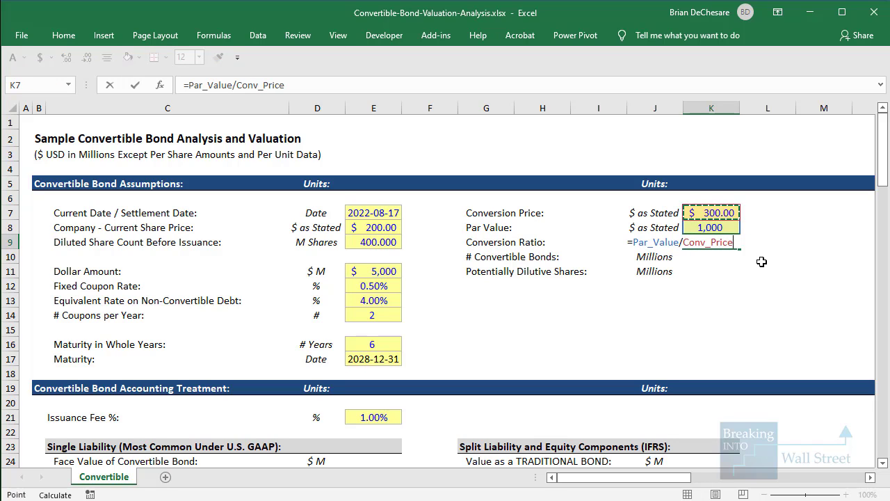
{"action": "key", "text": "ctrl+Return"}
Calculate the # Convertible Bonds in K10 as the dollar amount divided by par value, =Bond_Principal/Par_Value.
{"action": "key", "text": "Down"}
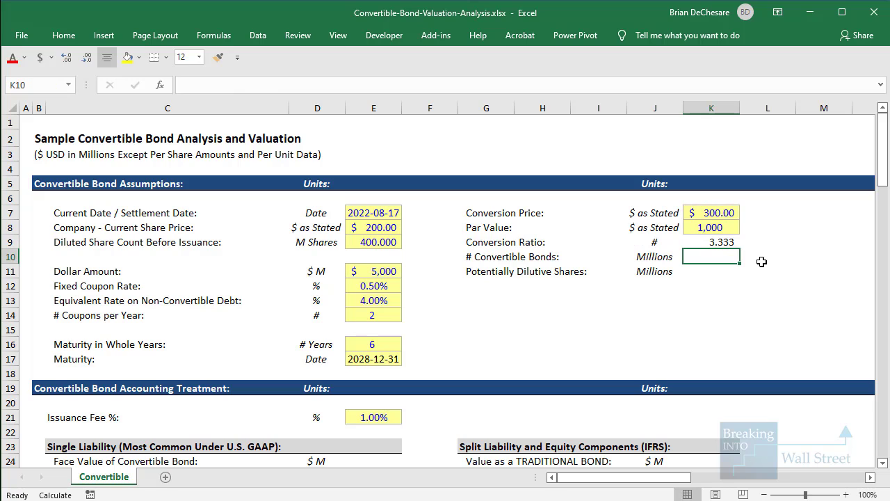
{"action": "type", "text": "="}
{"action": "key", "text": "Left"}
{"action": "key", "text": "Left"}
{"action": "key", "text": "Left"}
{"action": "key", "text": "Left"}
{"action": "key", "text": "Left"}
{"action": "key", "text": "Left"}
{"action": "key", "text": "Down"}
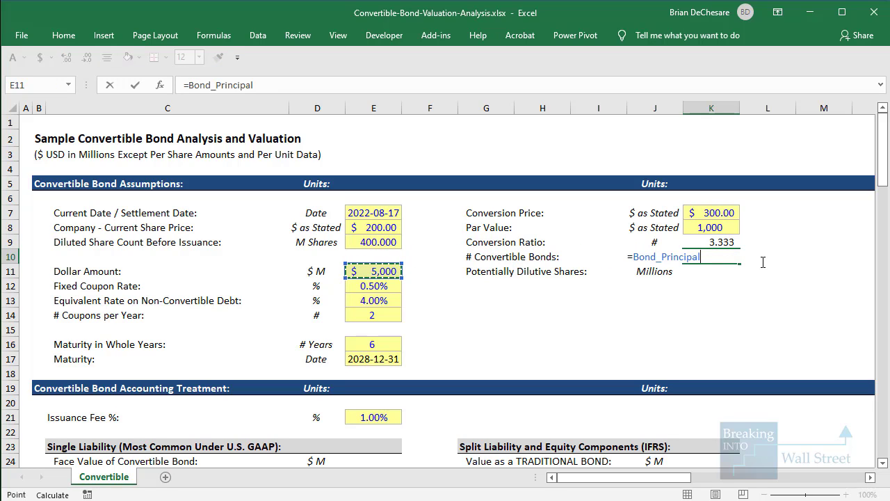
{"action": "type", "text": "/"}
{"action": "key", "text": "Up"}
{"action": "key", "text": "Up"}
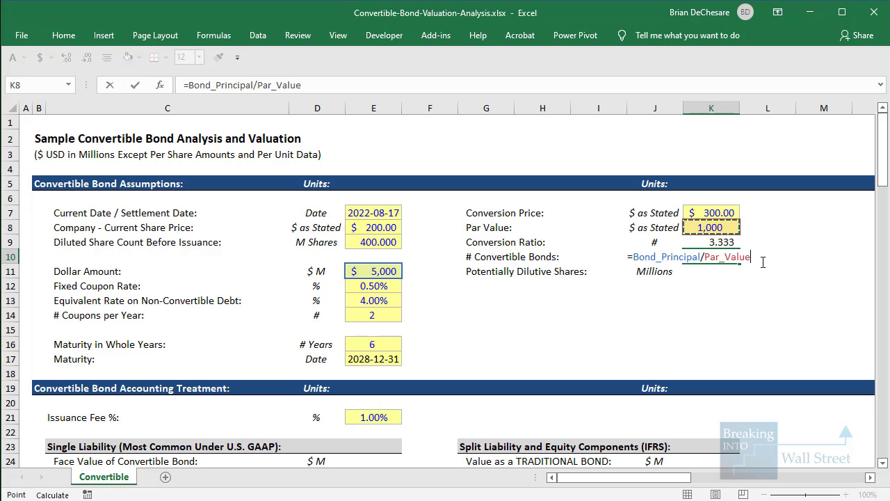
{"action": "key", "text": "ctrl+Return"}
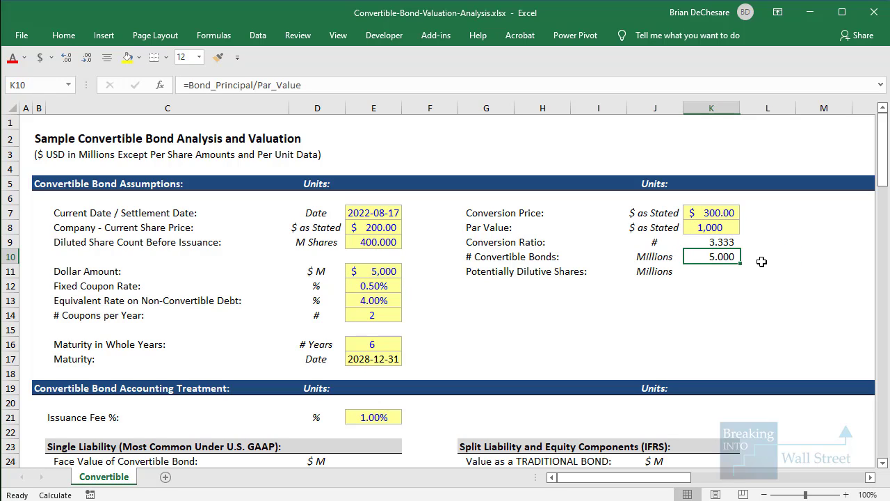
Calculate the Potentially Dilutive Shares in K11 as the conversion ratio times the number of convertible bonds, =Conv_Ratio*K10.
{"action": "key", "text": "shift+space"}
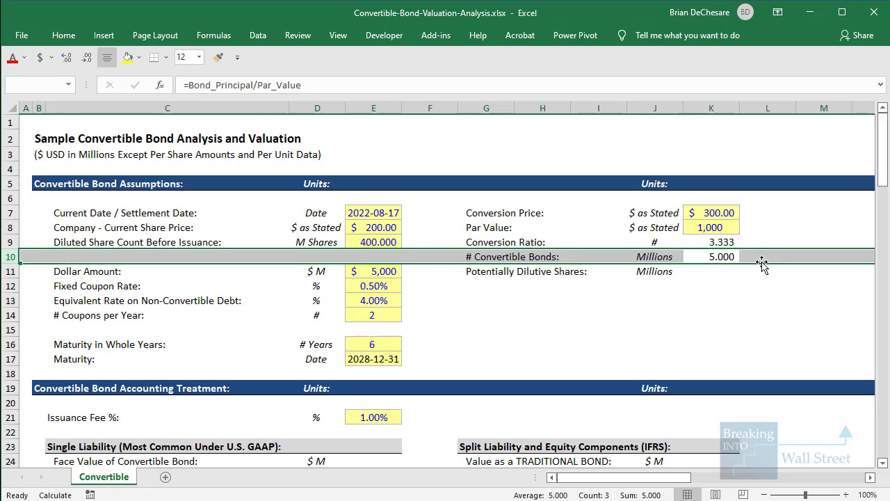
{"action": "key", "text": "Down"}
{"action": "key", "text": "shift+space"}
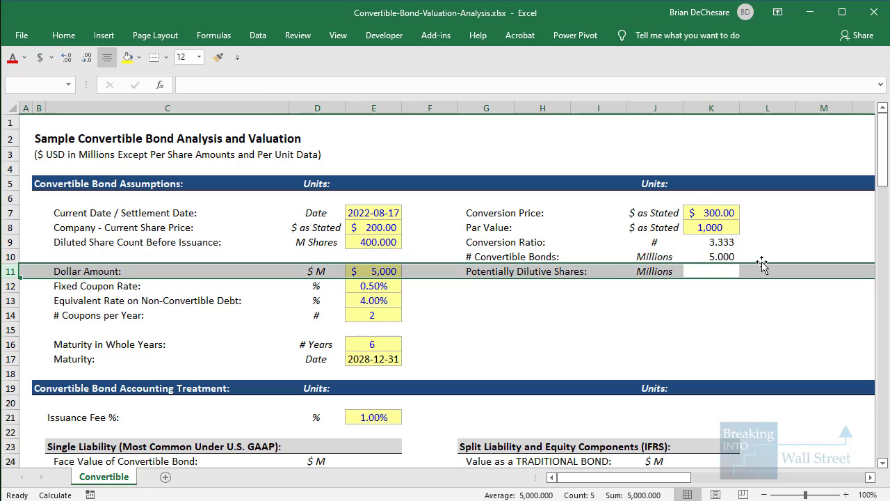
{"action": "key", "text": "shift+BackSpace"}
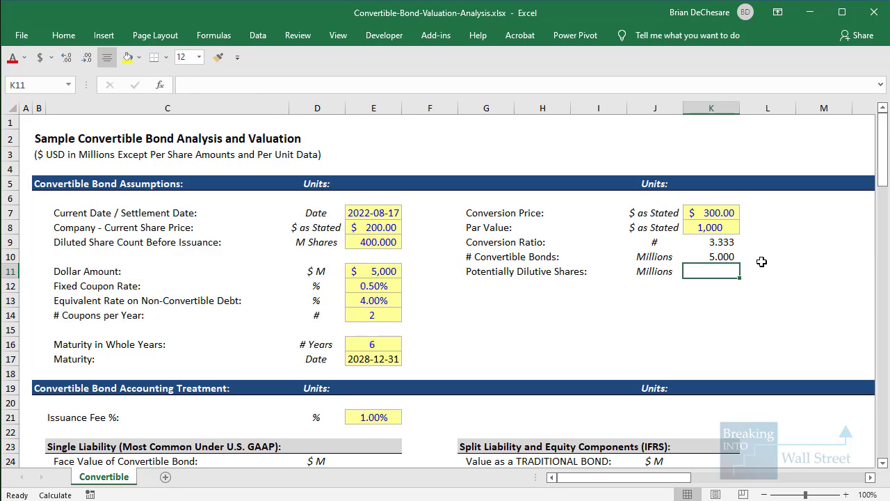
{"action": "type", "text": "="}
{"action": "key", "text": "Up"}
{"action": "key", "text": "Up"}
{"action": "type", "text": "*"}
{"action": "key", "text": "Up"}
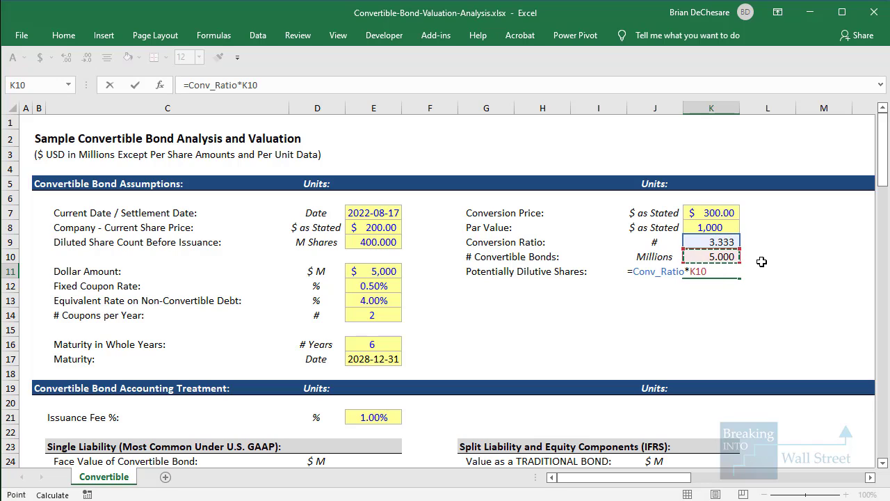
{"action": "key", "text": "ctrl+Return"}
Compare the Potentially Dilutive Shares with the Diluted Share Count Before Issuance.
{"action": "left_click", "coordinate": [658, 417]}
{"action": "mouse_move", "coordinate": [625, 257]}
{"action": "left_mouse_down"}
{"action": "mouse_move", "coordinate": [765, 287]}
{"action": "mouse_move", "coordinate": [754, 285]}
{"action": "left_mouse_up"}
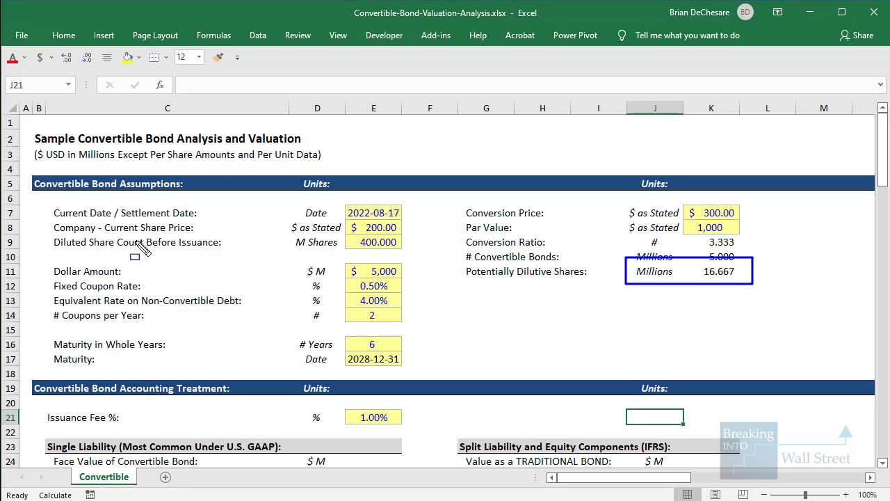
{"action": "left_click_drag", "start_coordinate": [54, 227], "coordinate": [411, 253]}
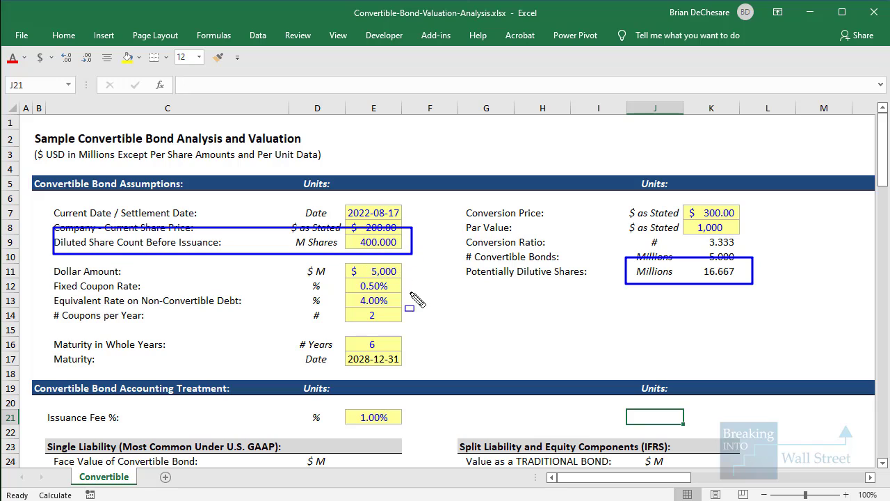
{"action": "key", "text": "Escape"}
{"action": "left_click", "coordinate": [500, 298]}
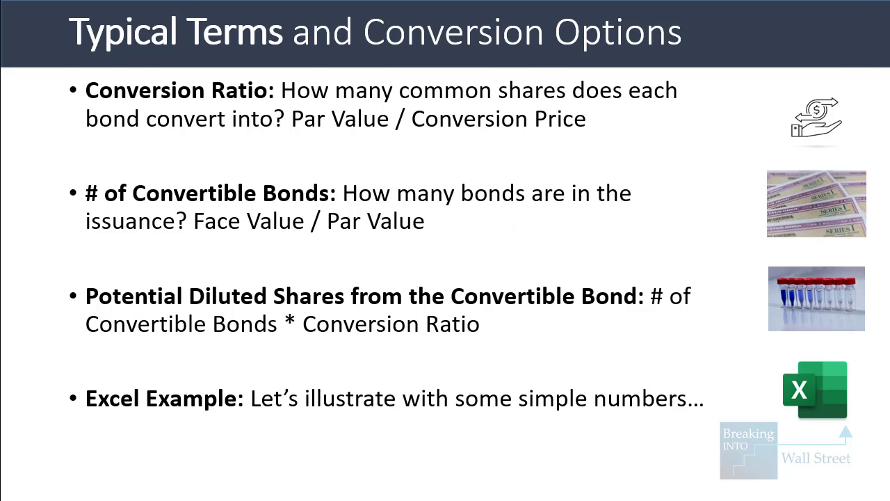
{"action": "key", "text": "Right"}
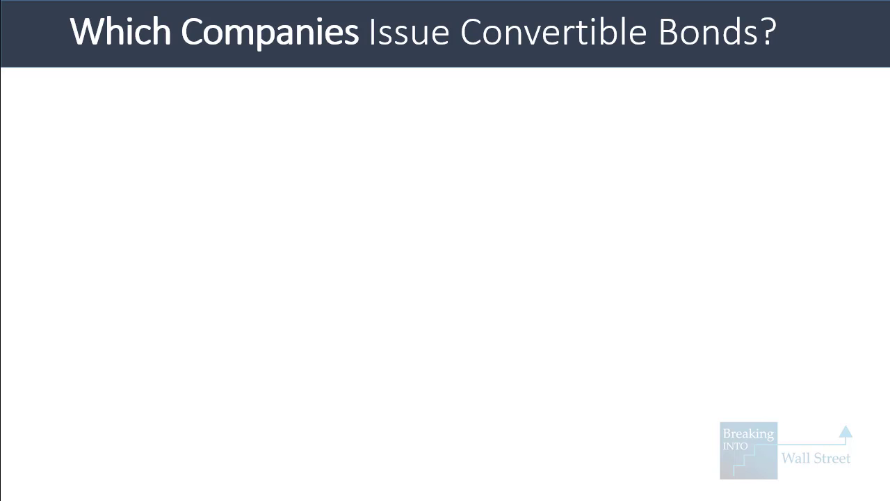
{"action": "key", "text": "Right"}
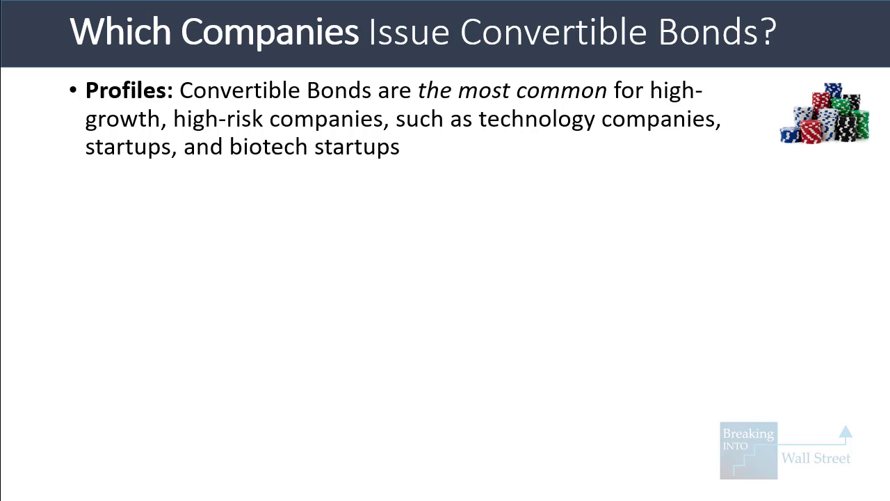
{"action": "key", "text": "Right"}
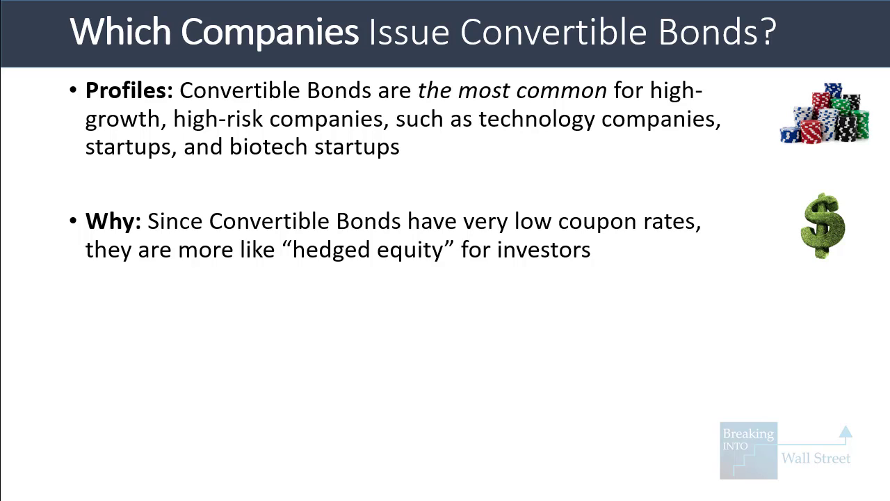
{"action": "key", "text": "Right"}
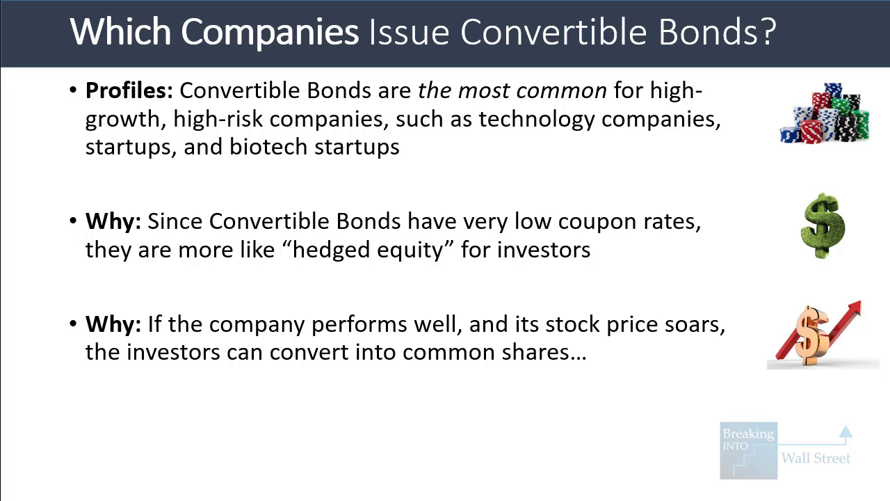
{"action": "key", "text": "Right"}
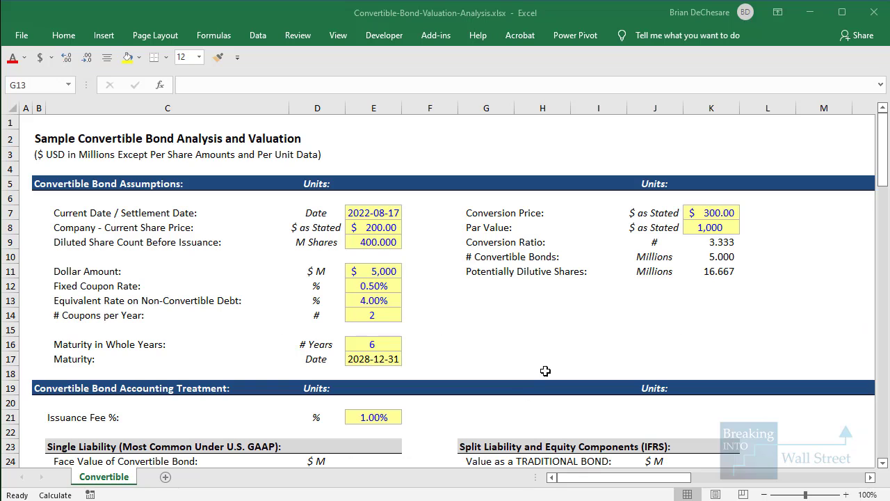
Set the company's current share price in E8 to $400 to test a rise in the stock price.
{"action": "left_click", "coordinate": [685, 301]}
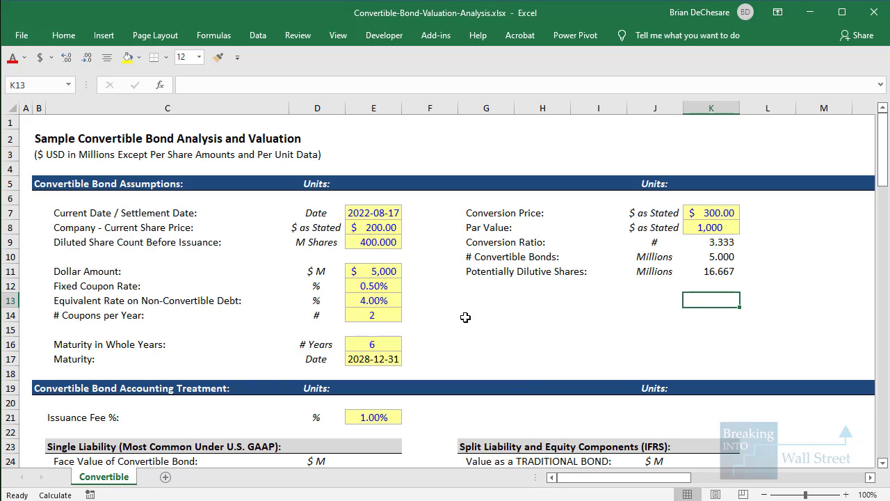
{"action": "left_click", "coordinate": [386, 233]}
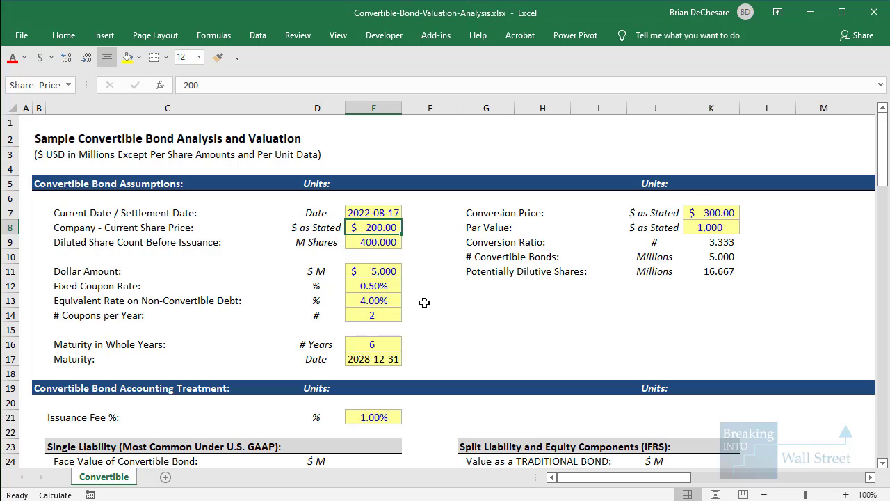
{"action": "type", "text": "400"}
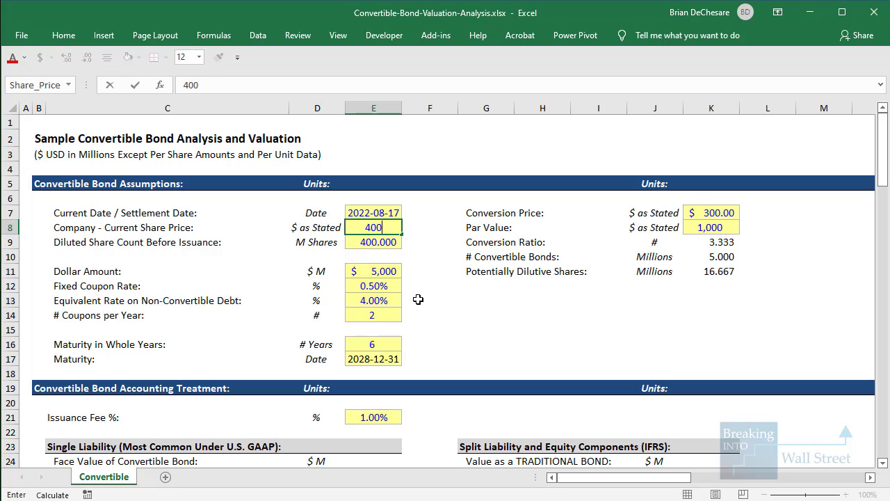
{"action": "key", "text": "ctrl+Return"}
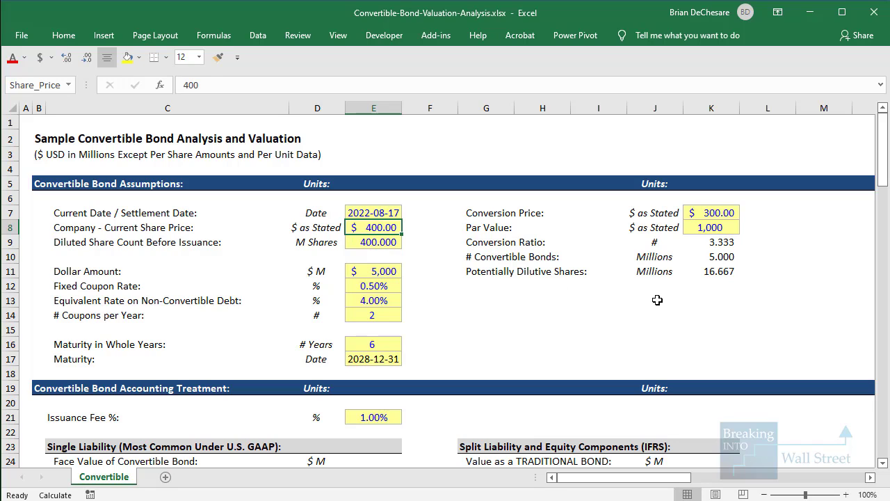
Calculate the value of the converted shares in K13 as potentially dilutive shares times share price, =K11*Share_Price.
{"action": "left_click", "coordinate": [711, 285]}
{"action": "left_click", "coordinate": [719, 300]}
{"action": "type", "text": "="}
{"action": "key", "text": "Up"}
{"action": "key", "text": "Up"}
{"action": "type", "text": "*"}
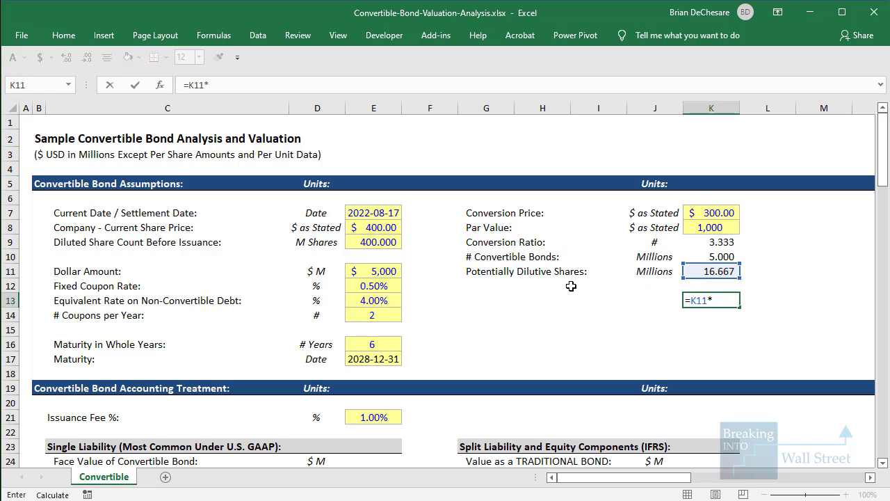
{"action": "left_click", "coordinate": [384, 225]}
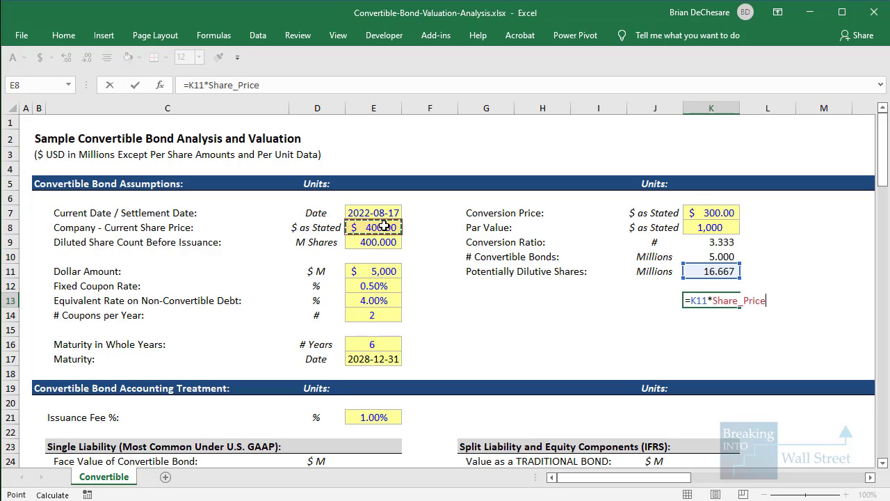
{"action": "key", "text": "Return"}
{"action": "key", "text": "Left"}
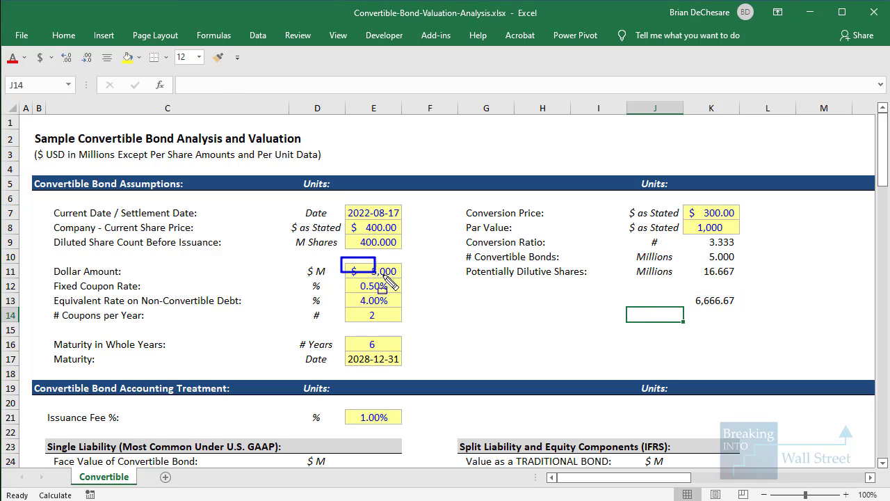
{"action": "left_click_drag", "start_coordinate": [678, 282], "coordinate": [782, 316]}
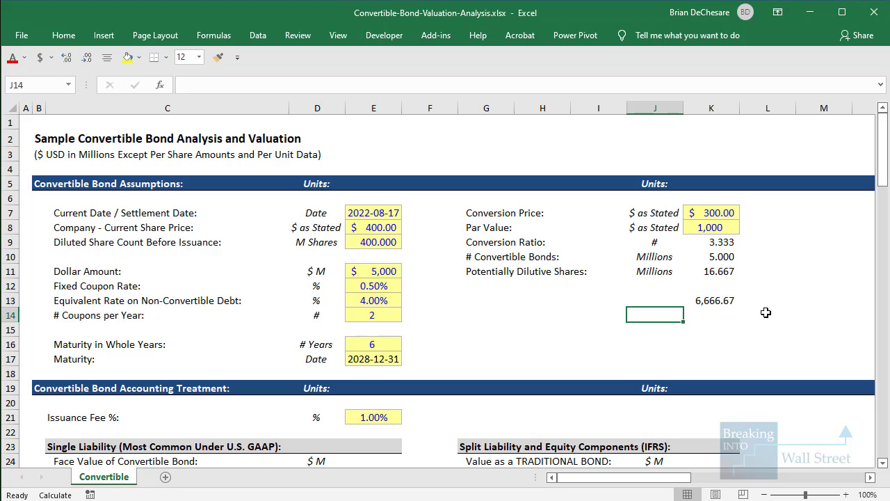
Clear the share value calculation in K13 and set the company's current share price to $50.
{"action": "left_click", "coordinate": [746, 303]}
{"action": "key", "text": "Delete"}
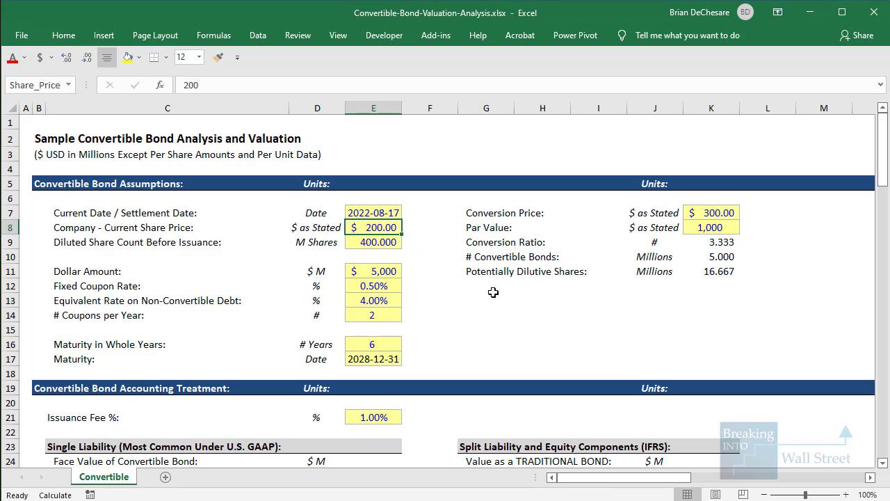
{"action": "type", "text": "50"}
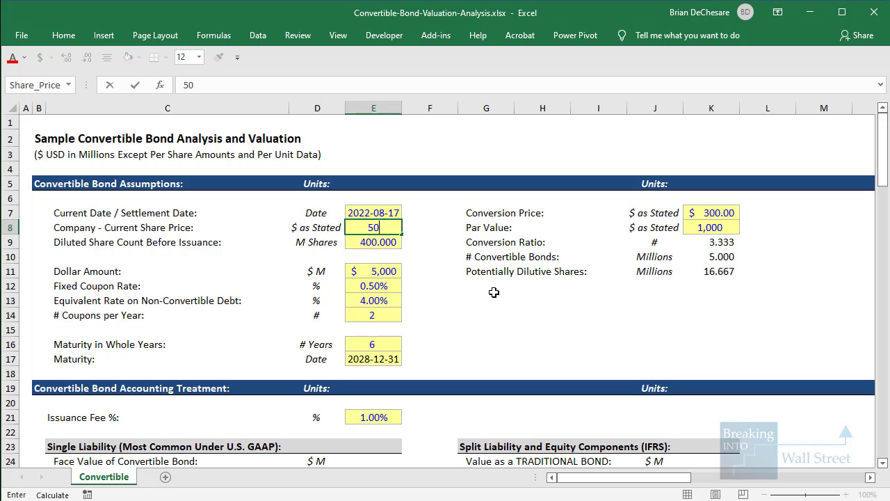
{"action": "key", "text": "Return"}
Calculate the value of the converted shares in K13 at the $50 share price, =K11*Share_Price.
{"action": "left_click", "coordinate": [711, 301]}
{"action": "type", "text": "="}
{"action": "left_click", "coordinate": [711, 272]}
{"action": "type", "text": "*"}
{"action": "left_click", "coordinate": [373, 227]}
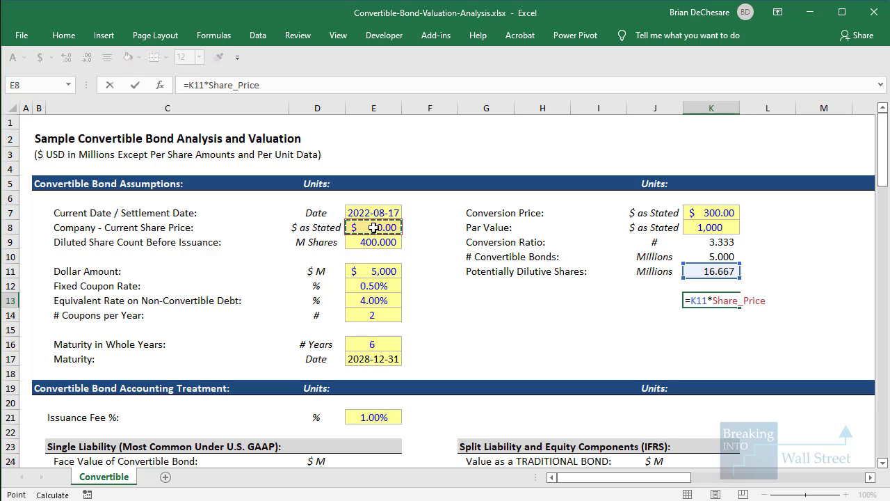
{"action": "key", "text": "ctrl+Return"}
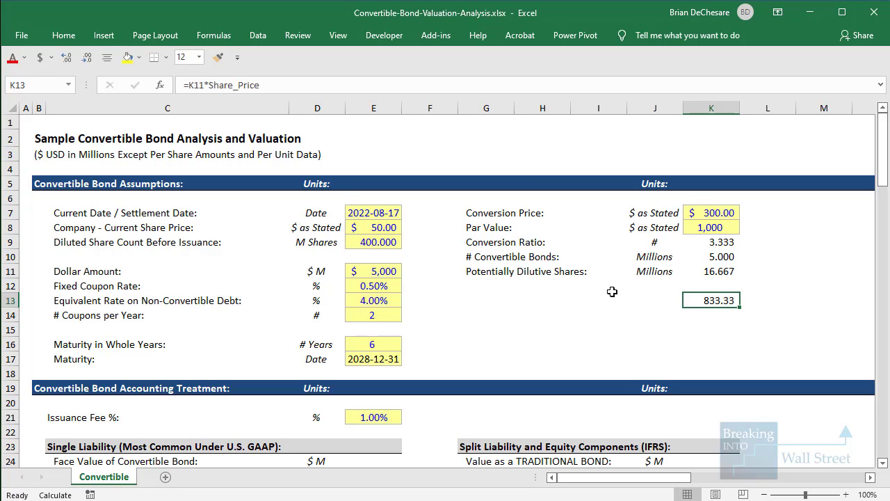
{"action": "left_click", "coordinate": [706, 312]}
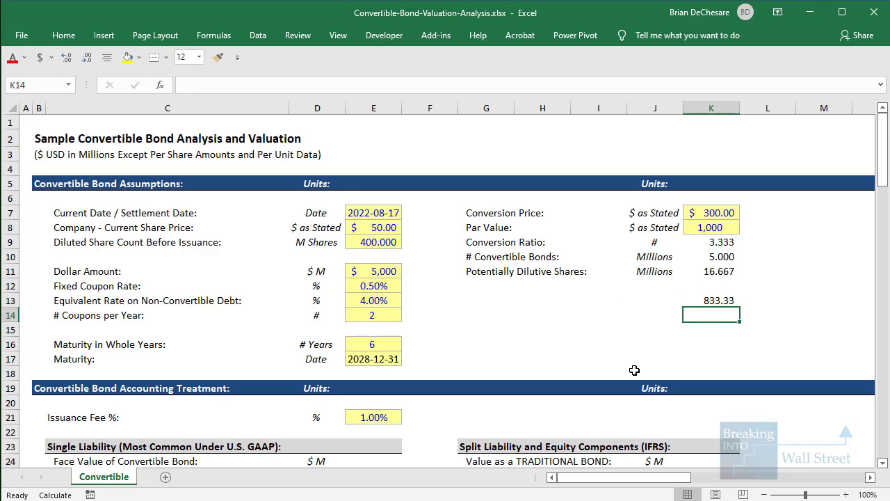
{"action": "type", "text": "="}
{"action": "left_click", "coordinate": [374, 272]}
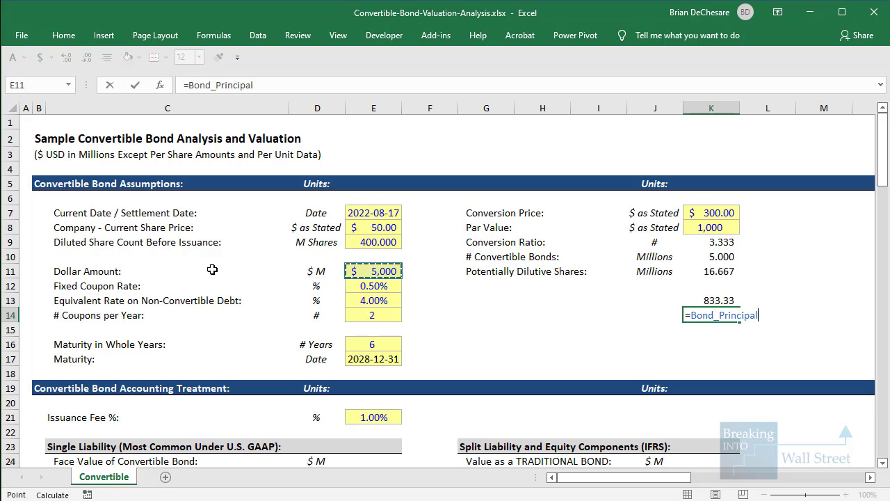
{"action": "mouse_move", "coordinate": [43, 255]}
{"action": "left_mouse_down"}
{"action": "mouse_move", "coordinate": [406, 291]}
{"action": "mouse_move", "coordinate": [418, 283]}
{"action": "left_mouse_up"}
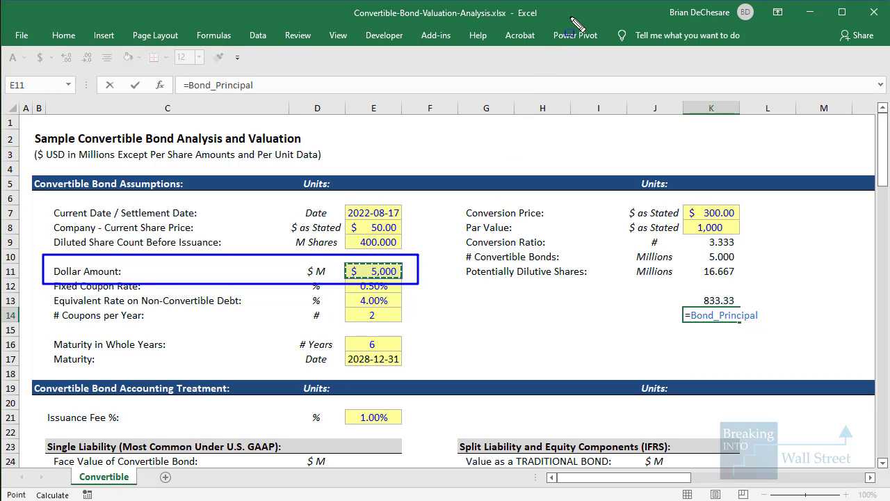
{"action": "key", "text": "Escape"}
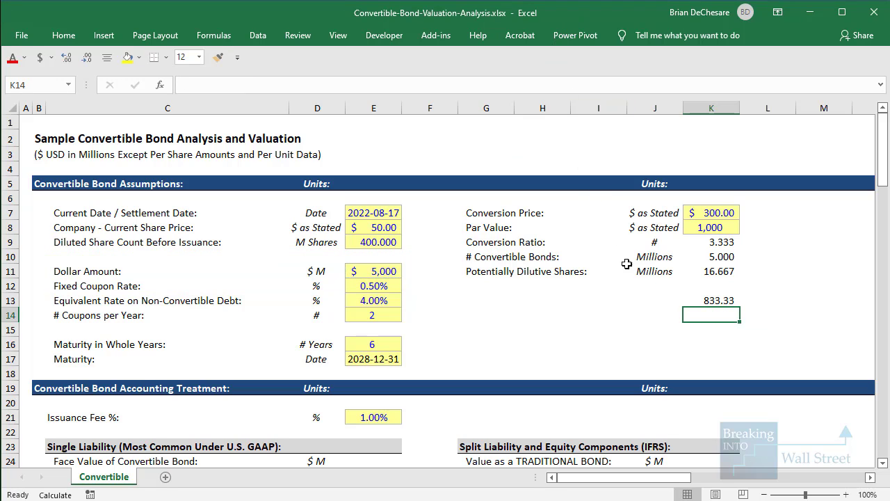
Clear the share value calculation in K13 and highlight the bond's Dollar Amount row.
{"action": "left_click", "coordinate": [704, 299]}
{"action": "key", "text": "F9"}
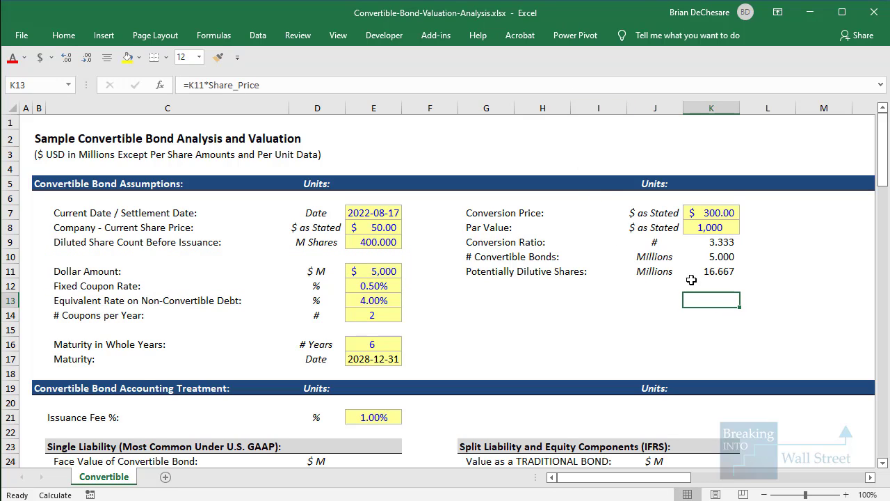
{"action": "key", "text": "Delete"}
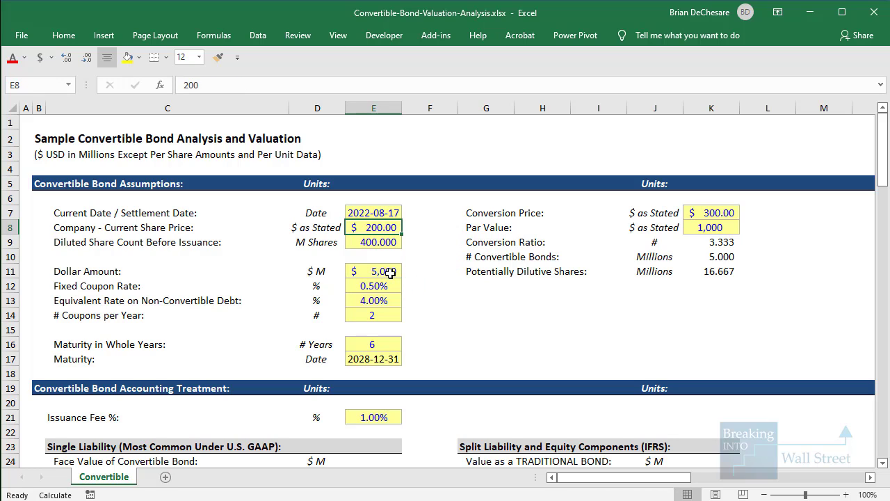
{"action": "left_click_drag", "start_coordinate": [390, 276], "coordinate": [128, 270]}
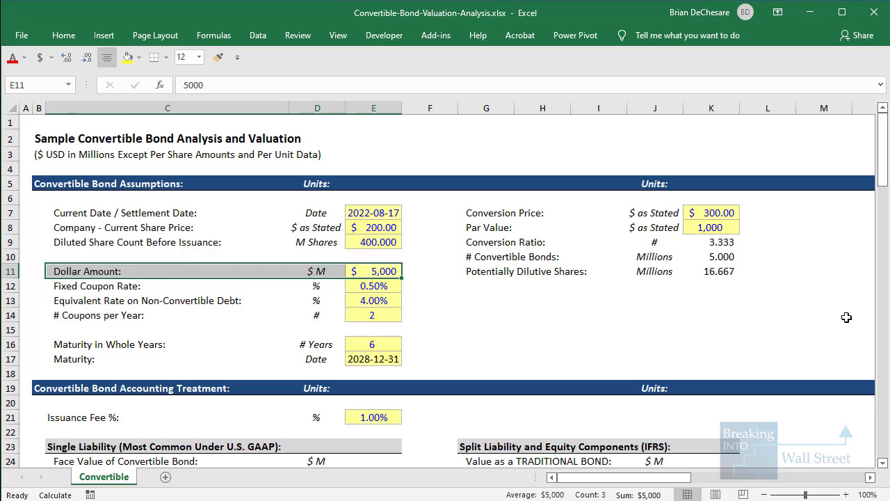
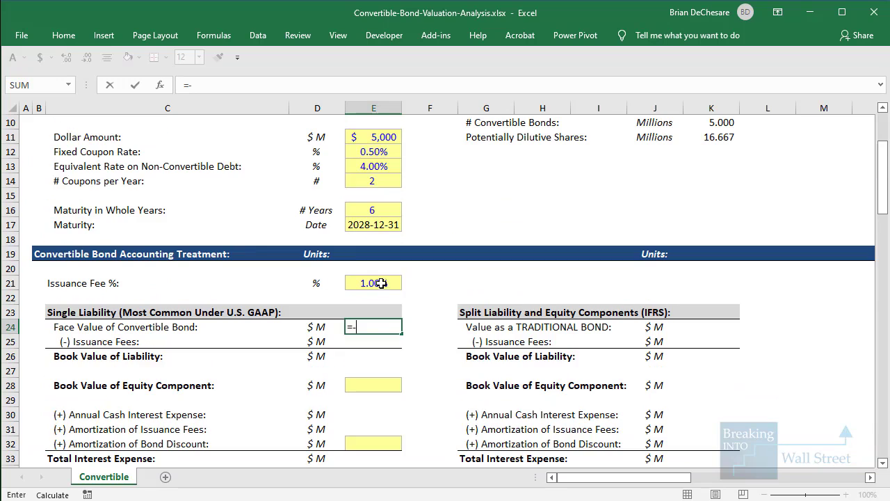
Link the Face Value of Convertible Bond in E24 to the Dollar Amount in E11.
{"action": "key", "text": "BackSpace"}
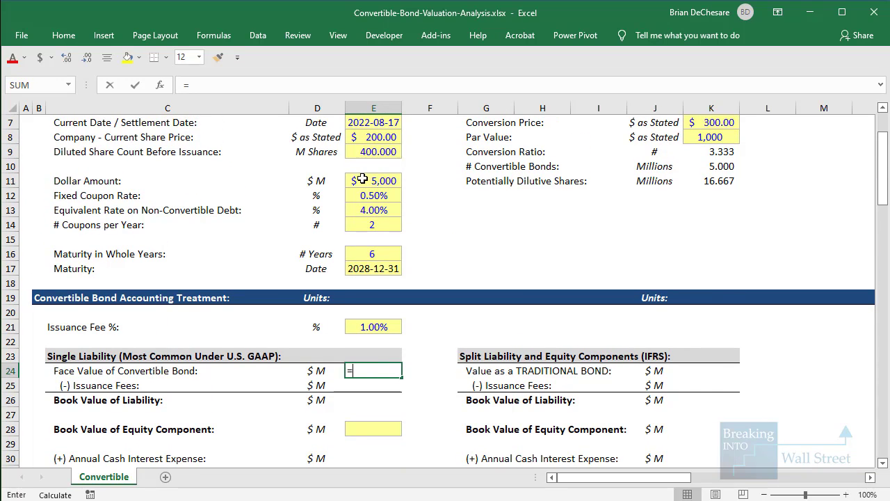
{"action": "left_click", "coordinate": [362, 179]}
{"action": "key", "text": "Return"}
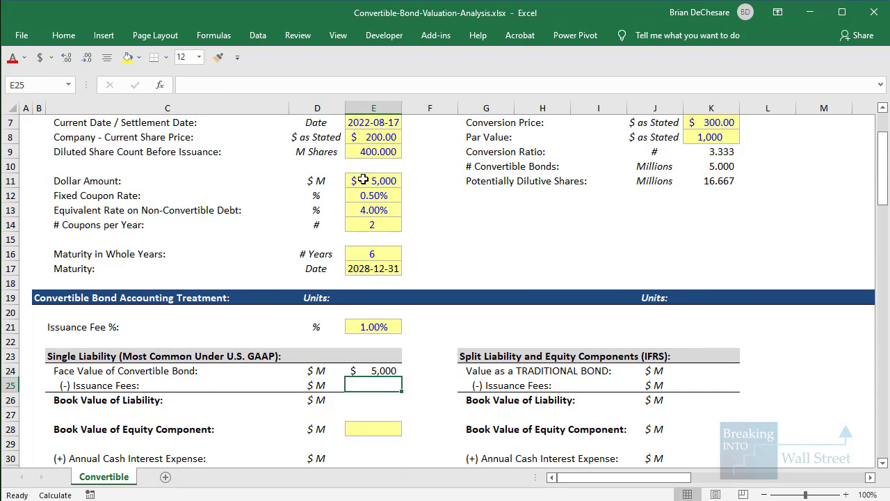
Calculate the single-liability Issuance Fees in E25 as the negative face value times the absolute-referenced issuance fee percentage, =-E24*$E$21.
{"action": "scroll", "coordinate": [434, 264], "scroll_direction": "down", "scroll_amount": 2}
{"action": "type", "text": "=-"}
{"action": "key", "text": "Up"}
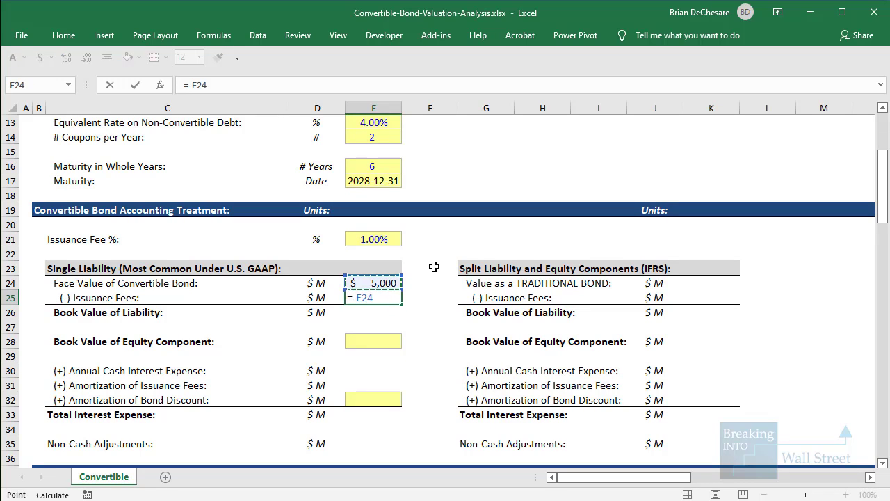
{"action": "type", "text": "*"}
{"action": "key", "text": "Up"}
{"action": "key", "text": "Up"}
{"action": "key", "text": "Up"}
{"action": "key", "text": "Up"}
{"action": "key", "text": "F4"}
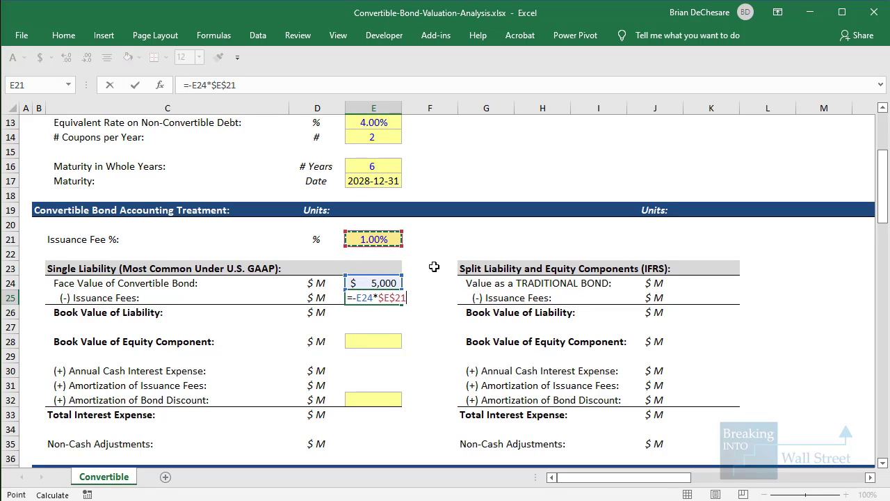
{"action": "key", "text": "Return"}
Total the face value and issuance fees into the Book Value of Liability in E26, =SUM(E24:E25).
{"action": "key", "text": "alt+equal"}
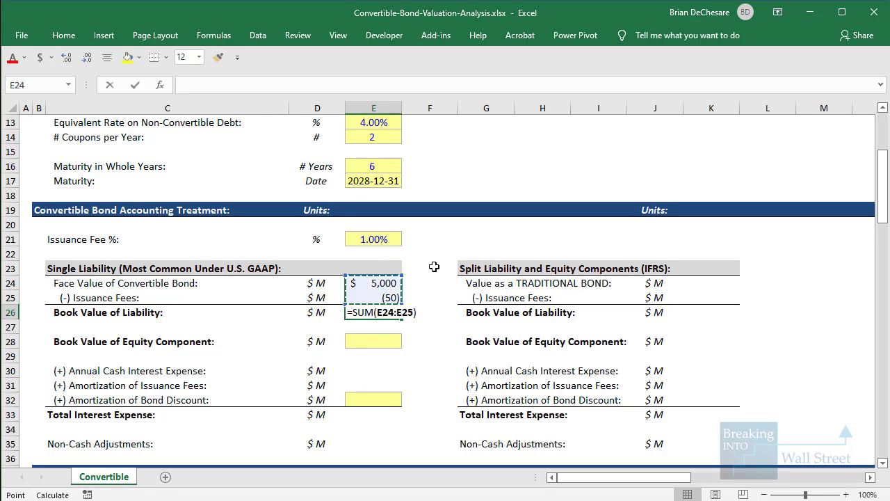
{"action": "key", "text": "Return"}
{"action": "left_click", "coordinate": [431, 356]}
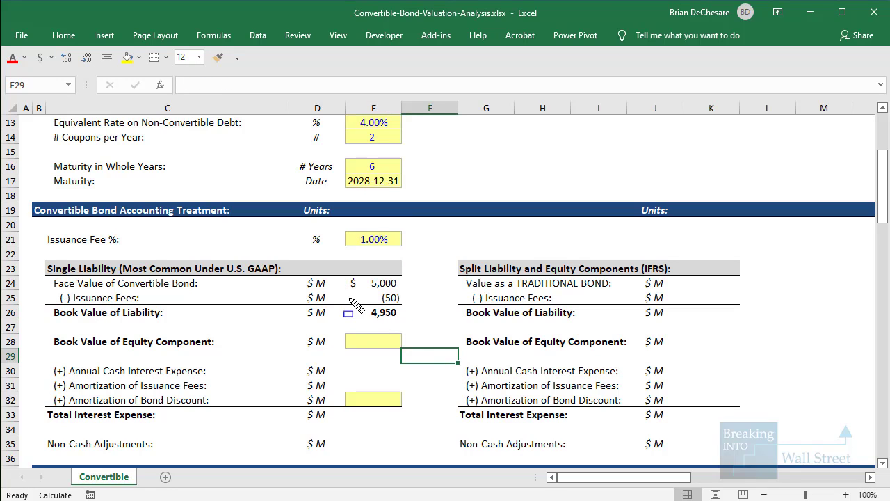
{"action": "left_click_drag", "start_coordinate": [349, 298], "coordinate": [424, 326]}
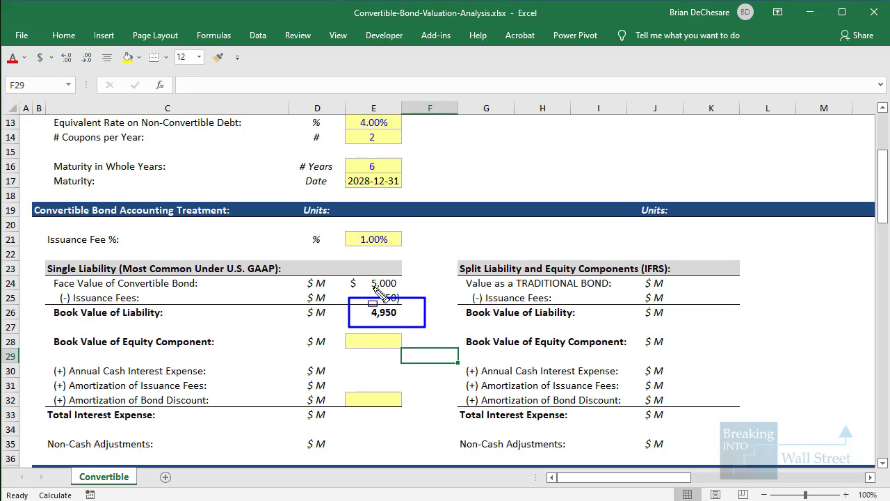
{"action": "mouse_move", "coordinate": [353, 291]}
{"action": "left_mouse_down"}
{"action": "mouse_move", "coordinate": [376, 311]}
{"action": "mouse_move", "coordinate": [407, 314]}
{"action": "left_mouse_up"}
{"action": "key", "text": "Escape"}
Set the single-liability Book Value of Equity Component in E28 to 0.
{"action": "left_click", "coordinate": [376, 336]}
{"action": "scroll", "coordinate": [388, 352], "scroll_direction": "down", "scroll_amount": 1}
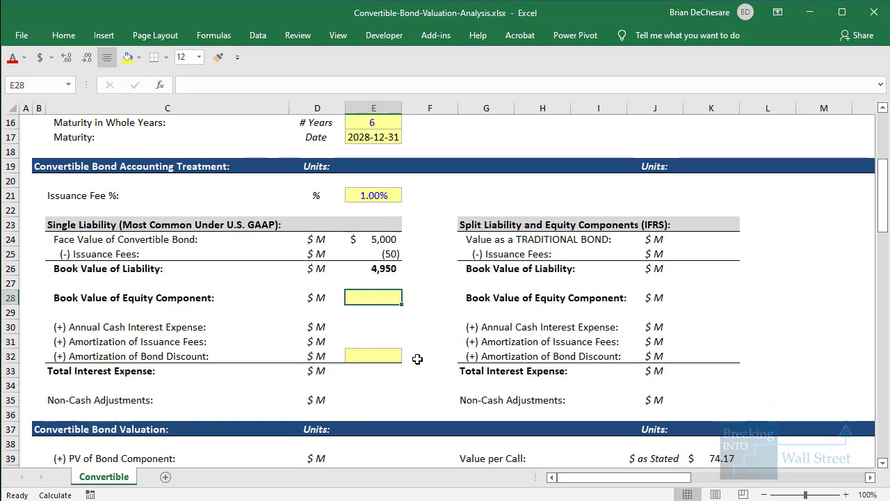
{"action": "type", "text": "0"}
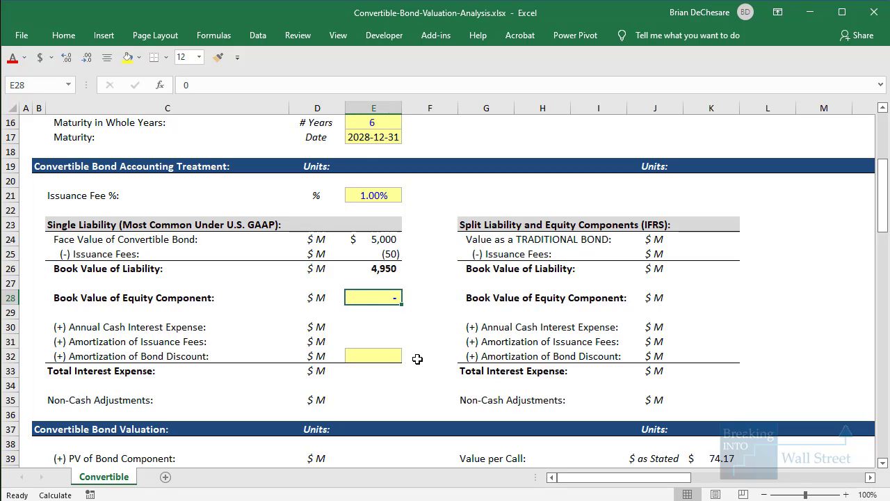
{"action": "key", "text": "Return"}
{"action": "key", "text": "Return"}
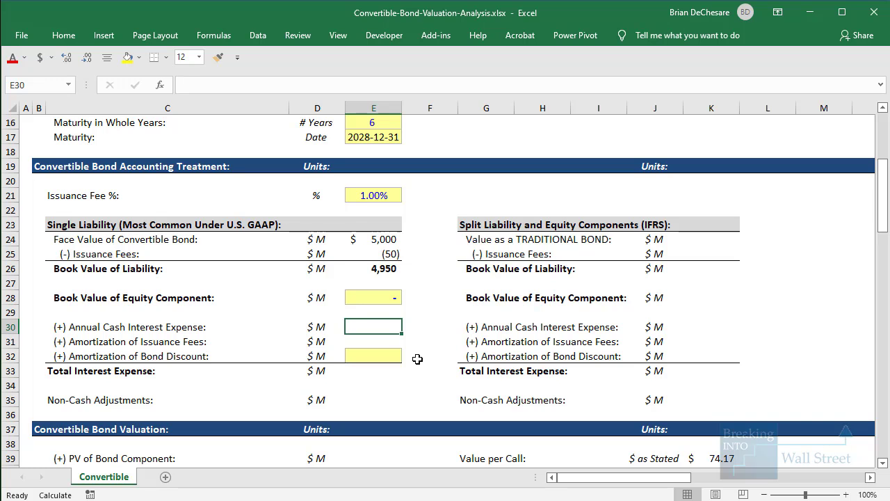
Calculate the Annual Cash Interest Expense in E30 from the Dollar Amount and Fixed Coupon Rate, =-Bond_Principal*Convert_Cpn_Rate.
{"action": "type", "text": "=-"}
{"action": "scroll", "coordinate": [389, 334], "scroll_direction": "up", "scroll_amount": 4}
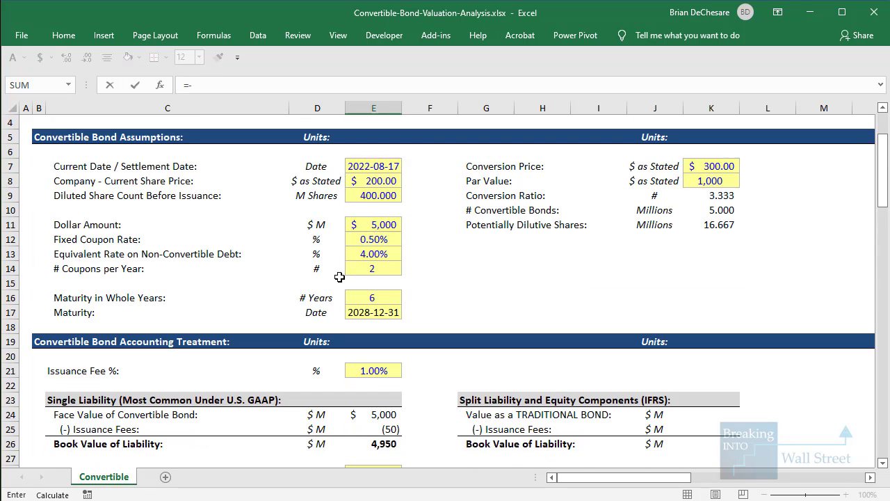
{"action": "left_click", "coordinate": [383, 221]}
{"action": "scroll", "coordinate": [384, 218], "scroll_direction": "down", "scroll_amount": 1}
{"action": "type", "text": "*"}
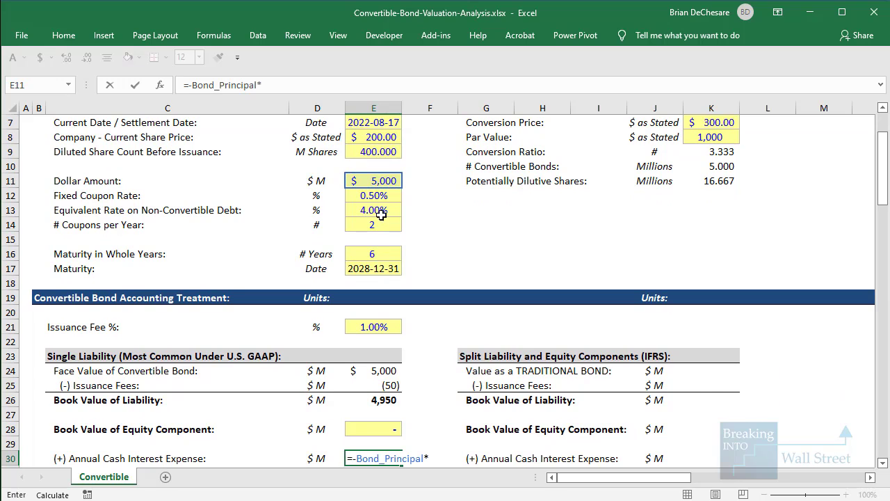
{"action": "left_click", "coordinate": [392, 202]}
{"action": "scroll", "coordinate": [393, 198], "scroll_direction": "down", "scroll_amount": 2}
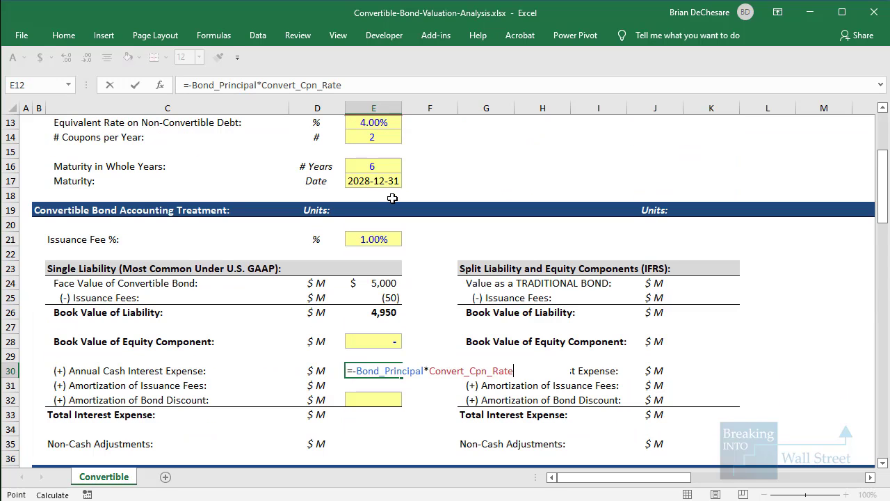
{"action": "key", "text": "Return"}
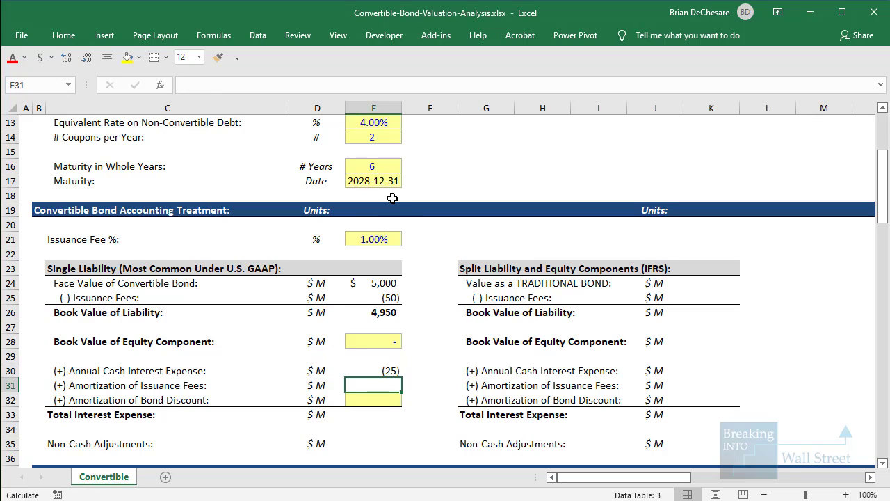
Calculate the Amortization of Issuance Fees in E31 as negative issuance fees divided by maturity in whole years, =-E25/E16.
{"action": "type", "text": "=-"}
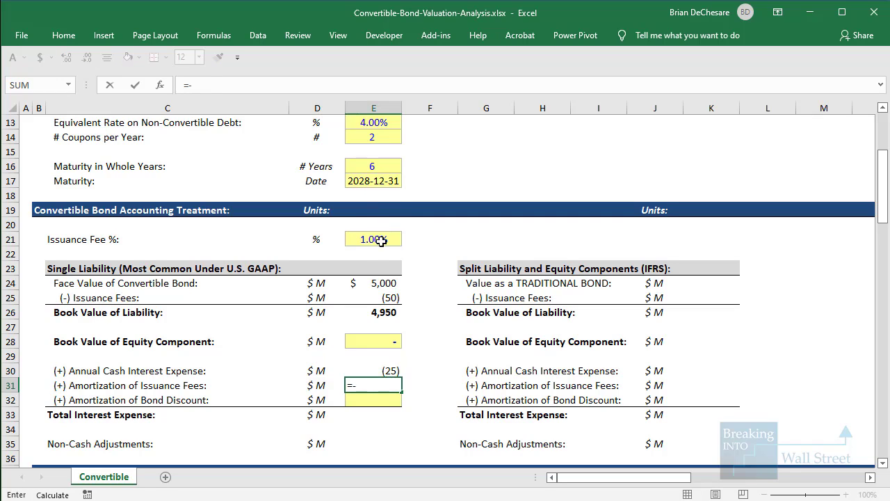
{"action": "left_click", "coordinate": [381, 296]}
{"action": "type", "text": "/"}
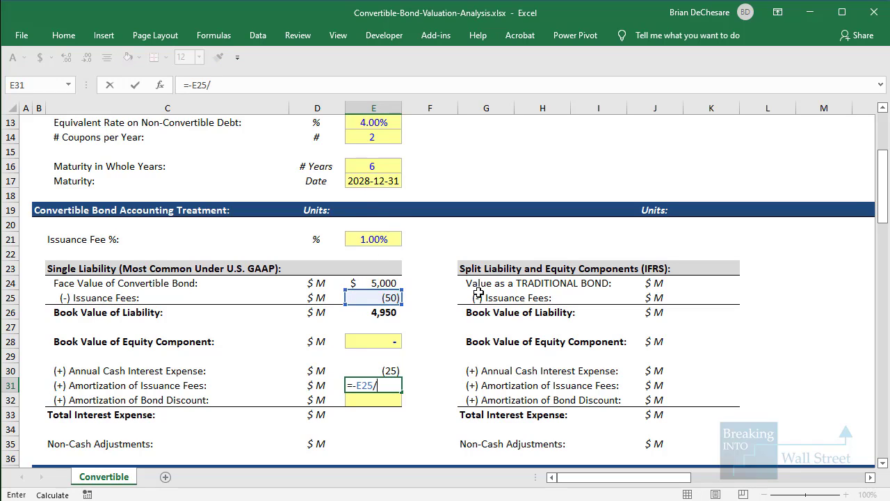
{"action": "left_click", "coordinate": [385, 167]}
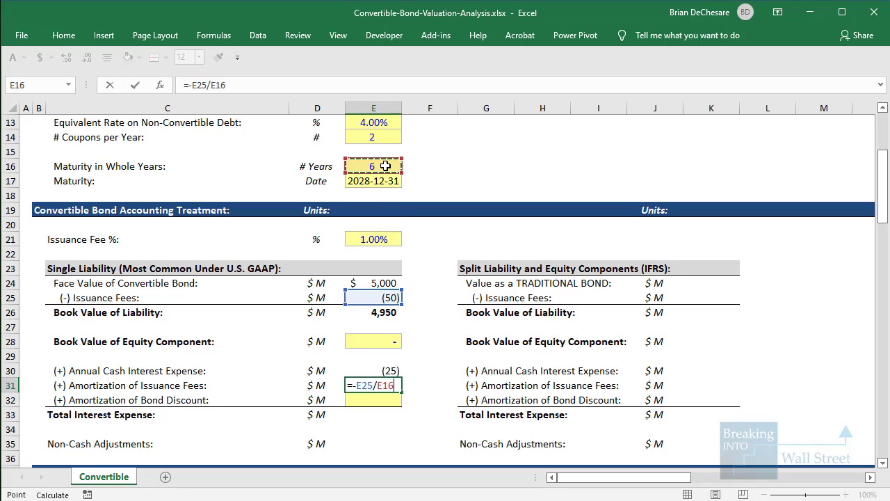
{"action": "key", "text": "ctrl+Return"}
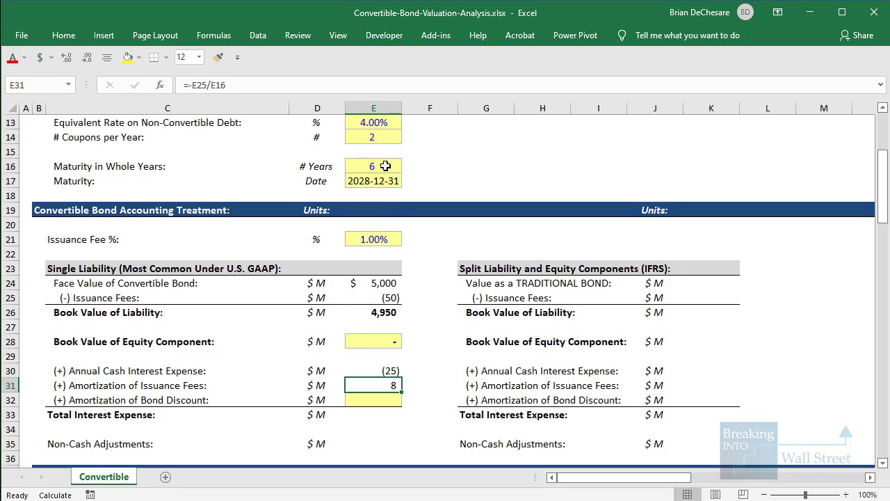
Remove the leading minus sign from the Annual Cash Interest Expense formula in E30.
{"action": "key", "text": "Up"}
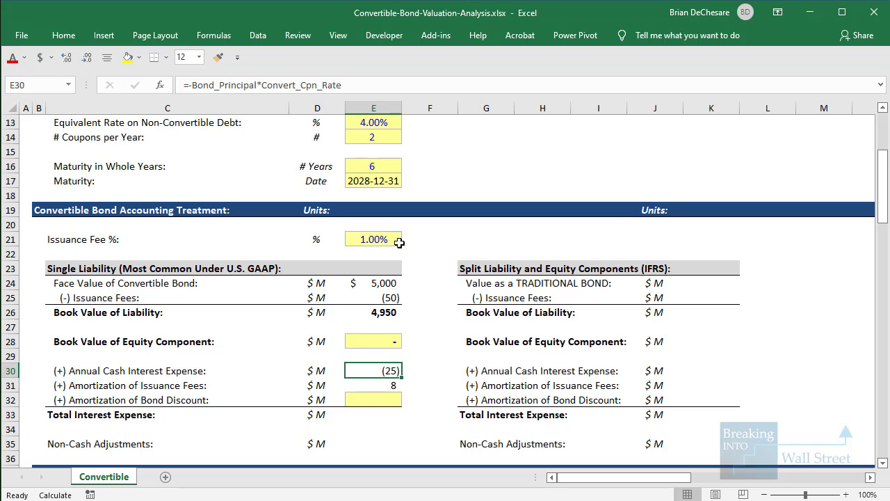
{"action": "scroll", "coordinate": [403, 244], "scroll_direction": "down", "scroll_amount": 1}
{"action": "key", "text": "F2"}
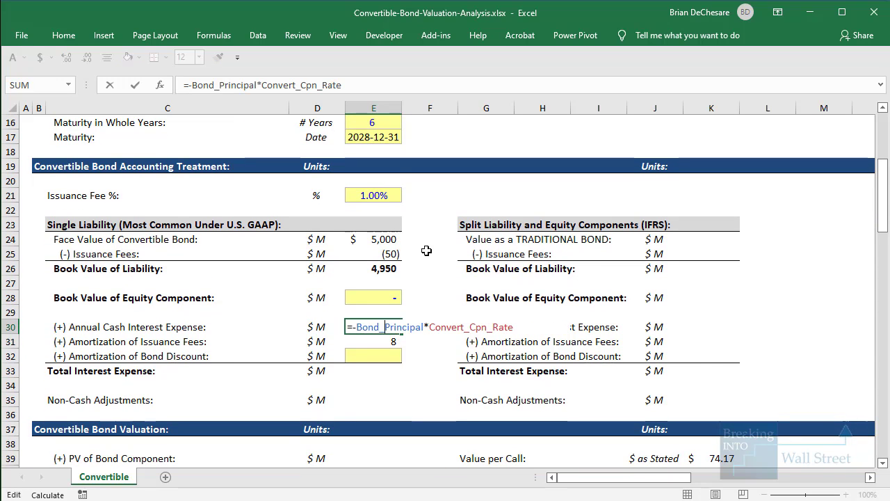
{"action": "key", "text": "Home"}
{"action": "key", "text": "Right"}
{"action": "key", "text": "Delete"}
{"action": "key", "text": "Return"}
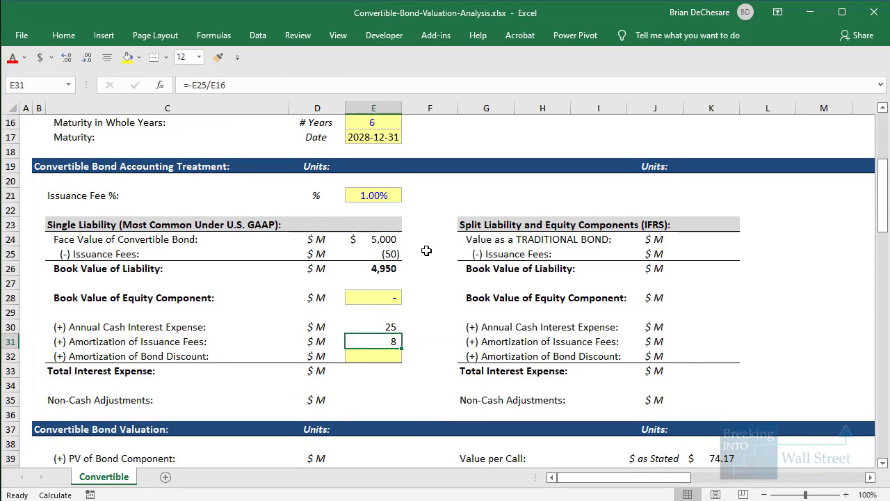
Set the single-liability Amortization of Bond Discount in E32 to 0.
{"action": "key", "text": "Down"}
{"action": "key", "text": "Down"}
{"action": "key", "text": "Up"}
{"action": "type", "text": "0"}
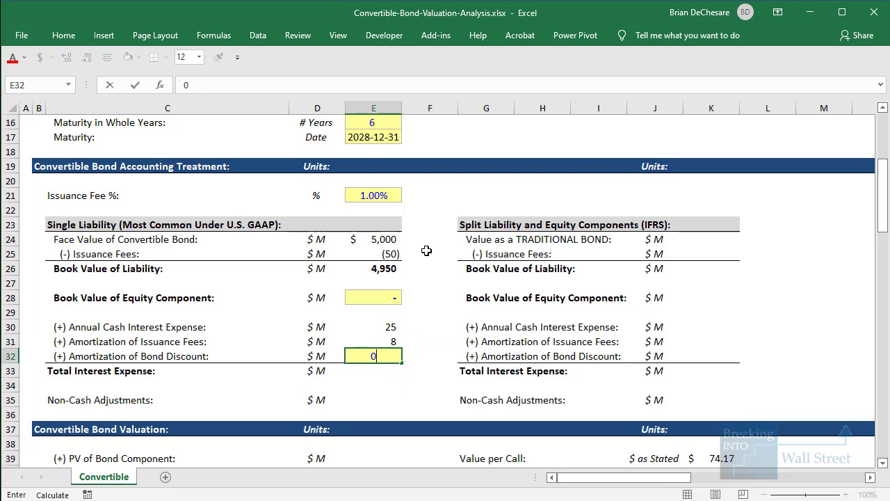
{"action": "key", "text": "Return"}
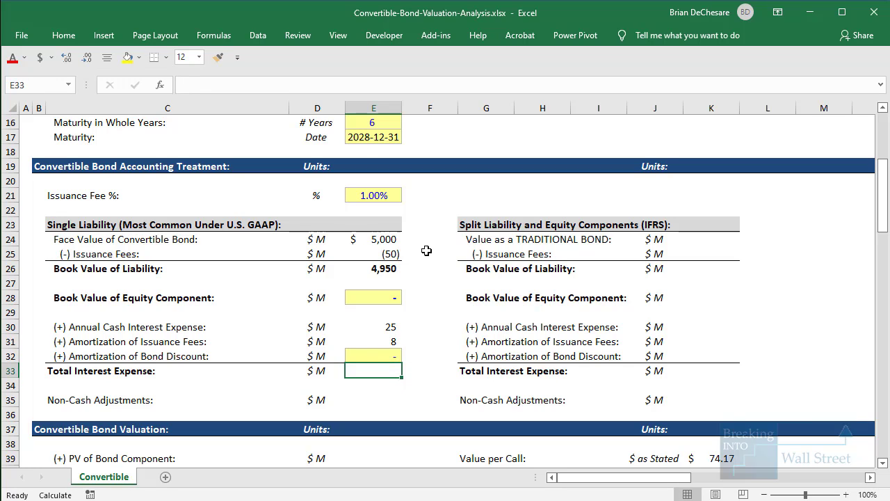
Sum the cash interest and amortization rows into Total Interest Expense in E33, =SUM(E30:E32).
{"action": "key", "text": "alt+equal"}
{"action": "key", "text": "Return"}
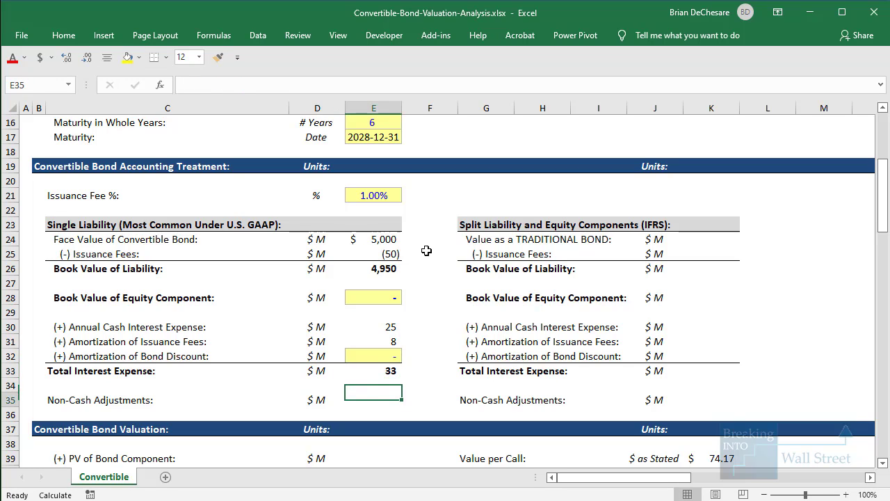
{"action": "key", "text": "Down"}
{"action": "key", "text": "Up"}
{"action": "key", "text": "Up"}
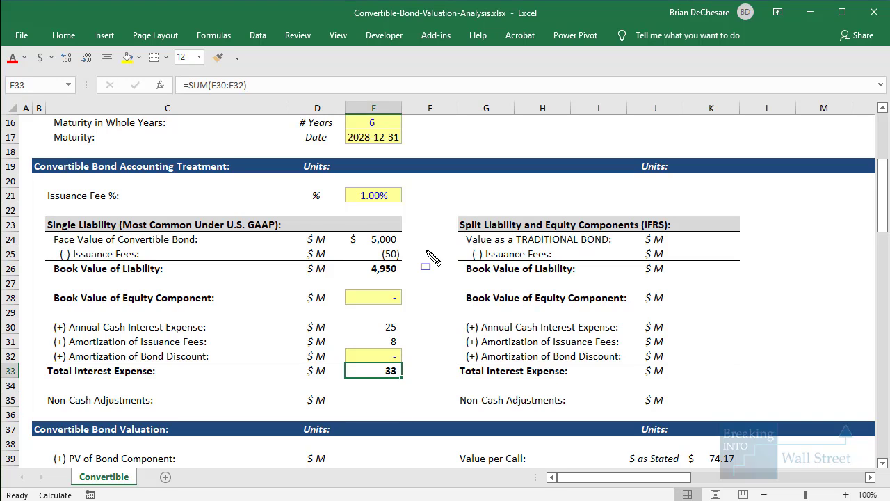
Calculate the single-liability Non-Cash Adjustments in E35 as the sum of both amortization rows, =SUM(E31:E32).
{"action": "mouse_move", "coordinate": [42, 351]}
{"action": "left_mouse_down"}
{"action": "mouse_move", "coordinate": [353, 374]}
{"action": "mouse_move", "coordinate": [427, 424]}
{"action": "left_mouse_up"}
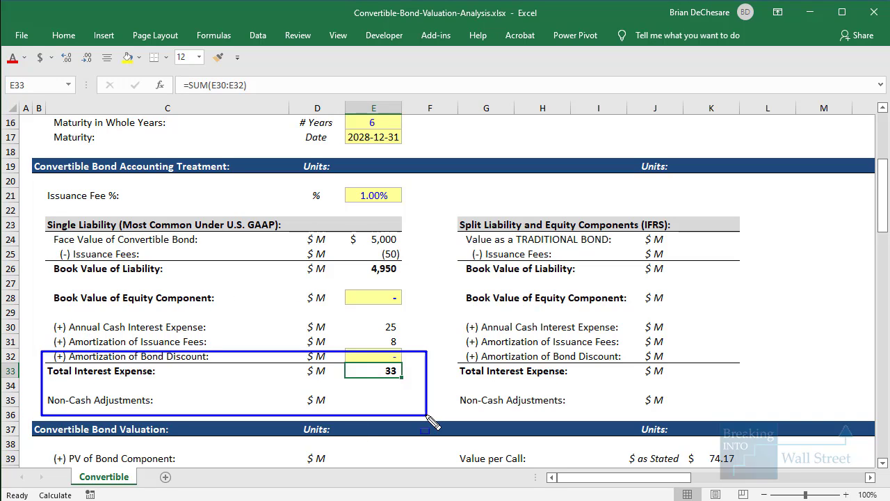
{"action": "key", "text": "Escape"}
{"action": "left_click", "coordinate": [379, 400]}
{"action": "type", "text": "="}
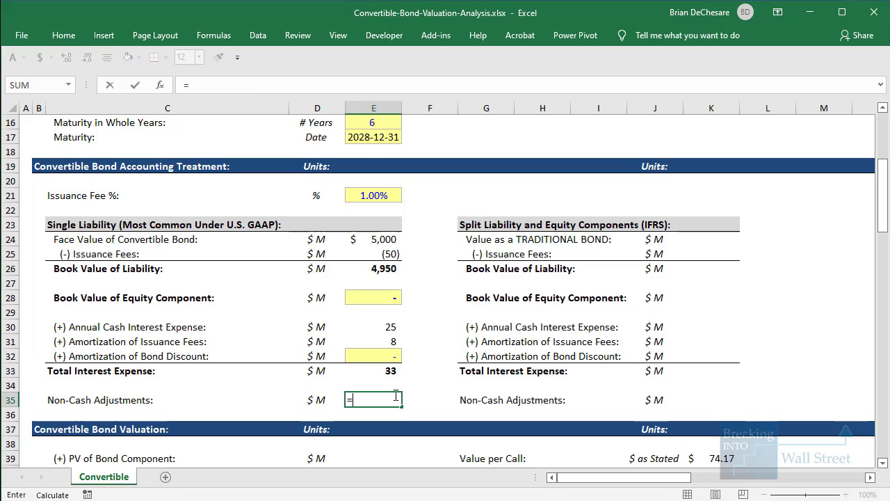
{"action": "type", "text": "SUM("}
{"action": "left_click_drag", "start_coordinate": [375, 342], "coordinate": [391, 356]}
{"action": "key", "text": "Return"}
{"action": "left_click", "coordinate": [530, 370]}
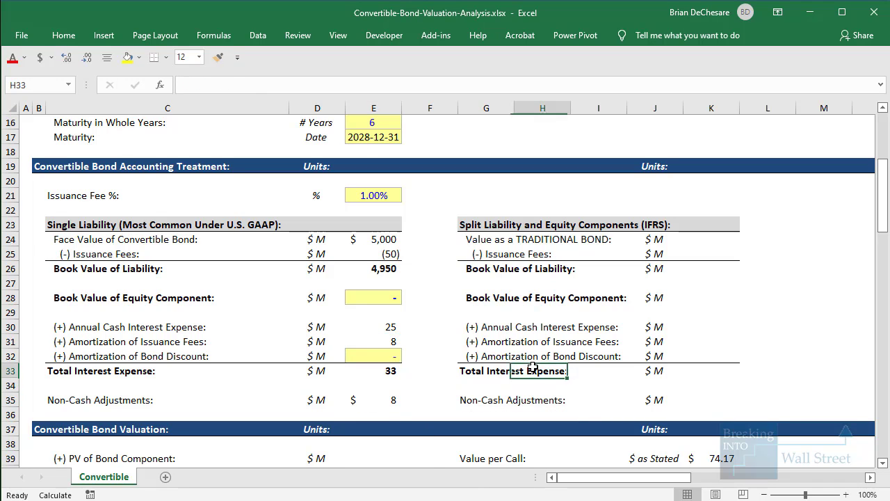
{"action": "left_click_drag", "start_coordinate": [338, 387], "coordinate": [411, 413]}
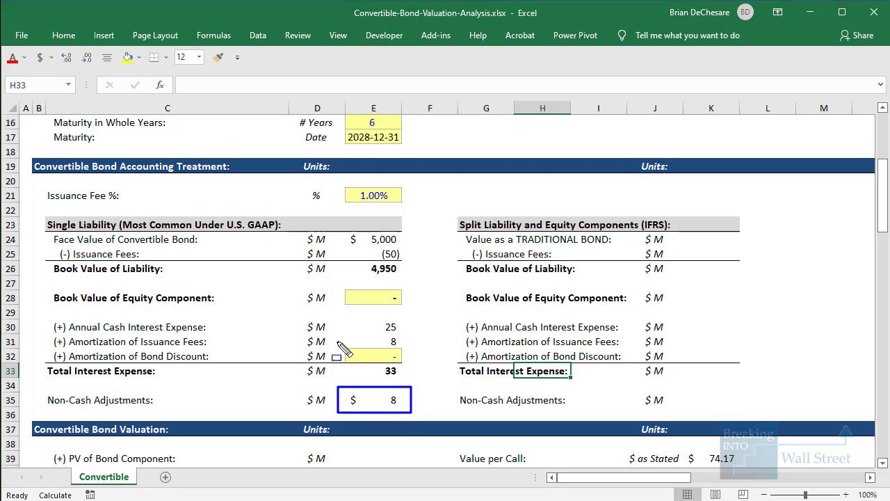
{"action": "mouse_move", "coordinate": [338, 312]}
{"action": "left_mouse_down"}
{"action": "mouse_move", "coordinate": [417, 364]}
{"action": "mouse_move", "coordinate": [410, 383]}
{"action": "left_mouse_up"}
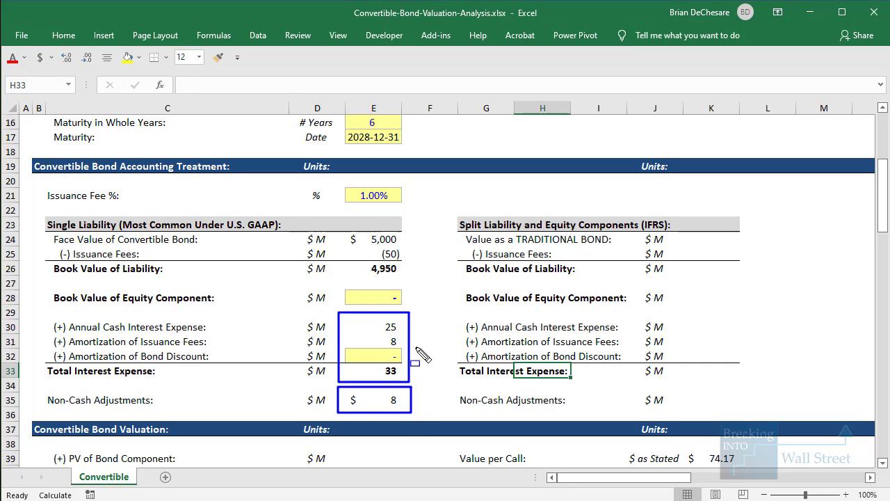
{"action": "key", "text": "Escape"}
{"action": "scroll", "coordinate": [426, 289], "scroll_direction": "up", "scroll_amount": 3}
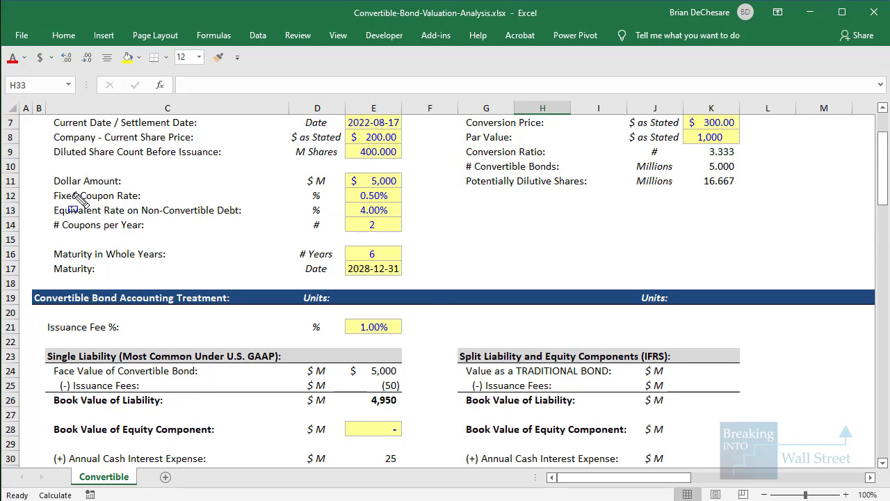
{"action": "mouse_move", "coordinate": [53, 183]}
{"action": "left_mouse_down"}
{"action": "mouse_move", "coordinate": [176, 206]}
{"action": "mouse_move", "coordinate": [416, 207]}
{"action": "left_mouse_up"}
{"action": "key", "text": "Escape"}
Start a PRICE formula in K24 for the Value as a TRADITIONAL BOND, with Settlement_Date from E7 as the settlement argument.
{"action": "scroll", "coordinate": [657, 375], "scroll_direction": "down", "scroll_amount": 3}
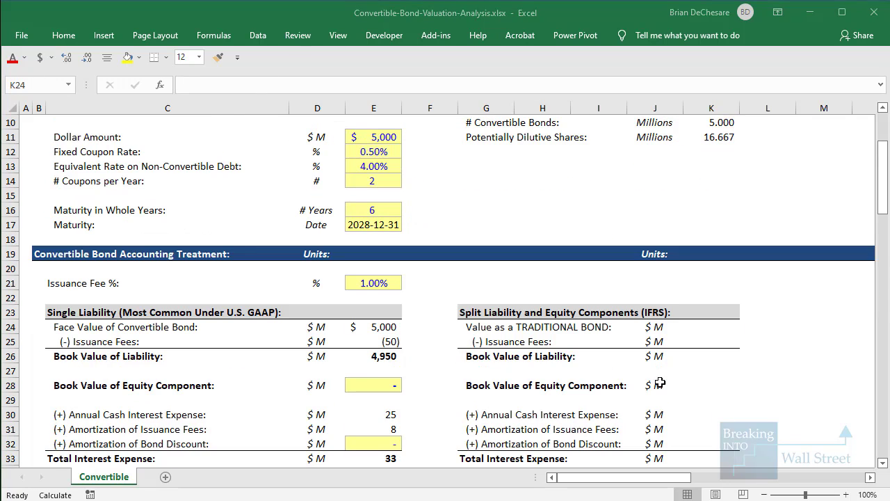
{"action": "type", "text": "="}
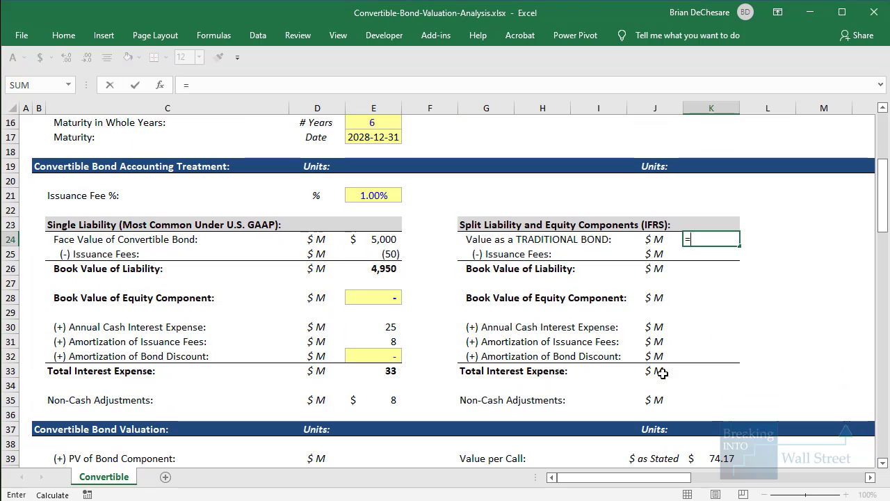
{"action": "type", "text": "PRICE(Set"}
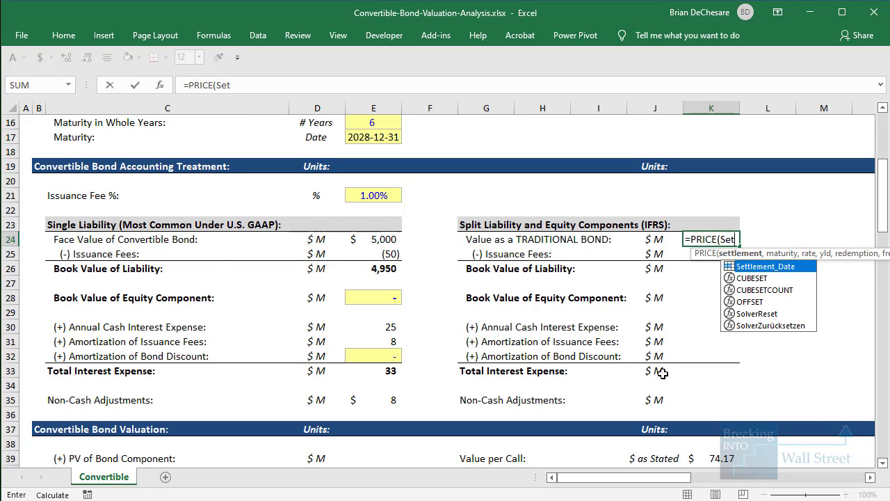
{"action": "scroll", "coordinate": [419, 219], "scroll_direction": "up", "scroll_amount": 3}
{"action": "key", "text": "Return"}
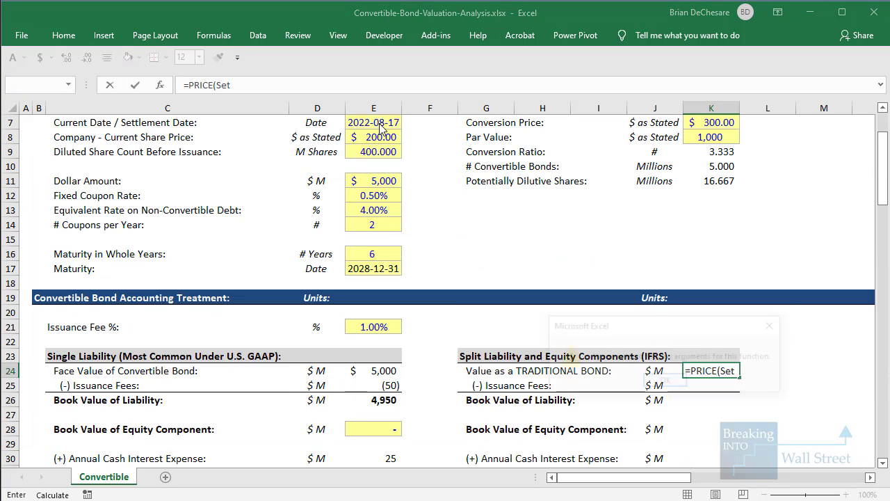
{"action": "left_click", "coordinate": [665, 384]}
{"action": "scroll", "coordinate": [727, 363], "scroll_direction": "down", "scroll_amount": 2}
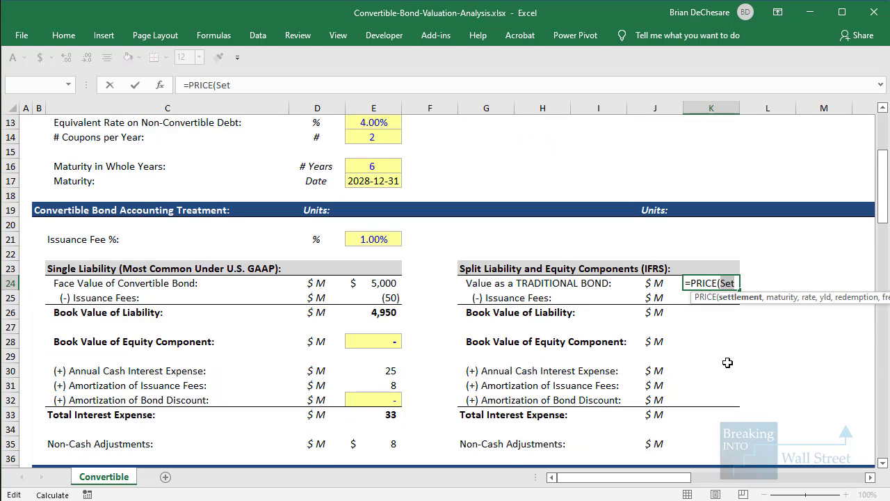
{"action": "scroll", "coordinate": [657, 329], "scroll_direction": "up", "scroll_amount": 4}
{"action": "key", "text": "BackSpace"}
{"action": "left_click", "coordinate": [354, 219]}
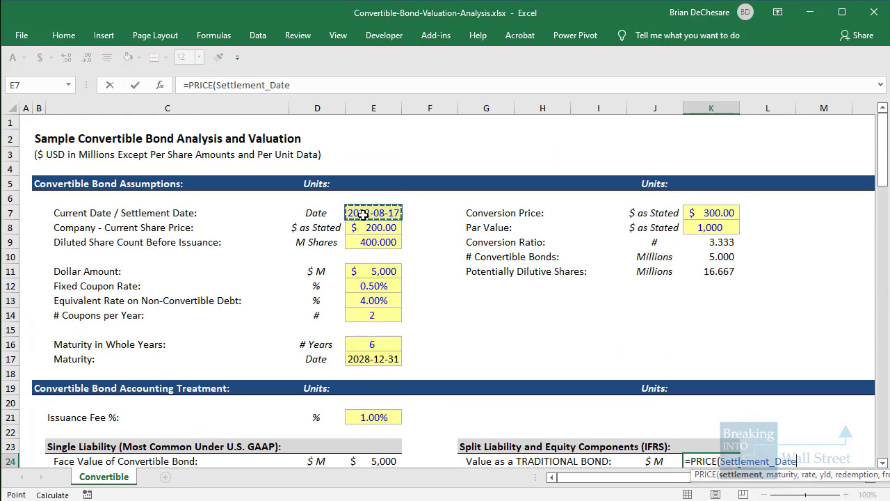
{"action": "scroll", "coordinate": [354, 221], "scroll_direction": "down", "scroll_amount": 3}
{"action": "type", "text": ","}
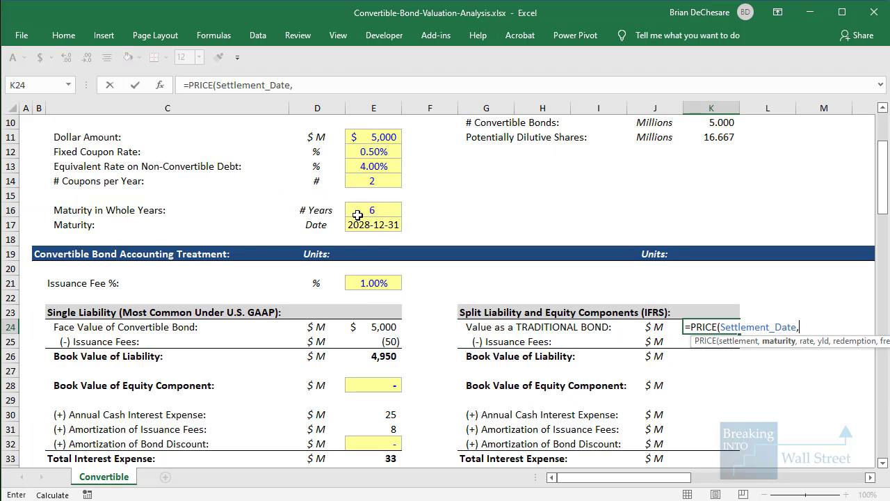
Add Convert_Maturity, Convert_Cpn_Rate and Equiv_NonConv_Rate as the maturity, rate and yield arguments of the PRICE formula.
{"action": "left_click", "coordinate": [367, 224]}
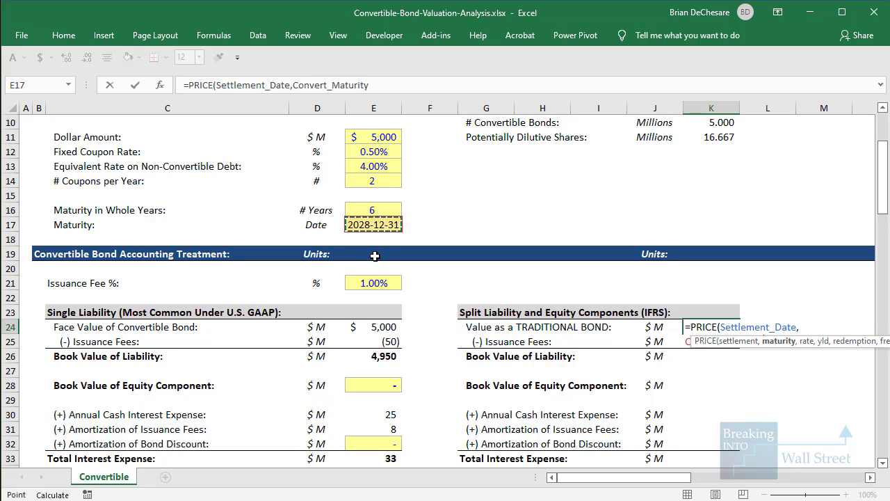
{"action": "scroll", "coordinate": [374, 250], "scroll_direction": "down", "scroll_amount": 1}
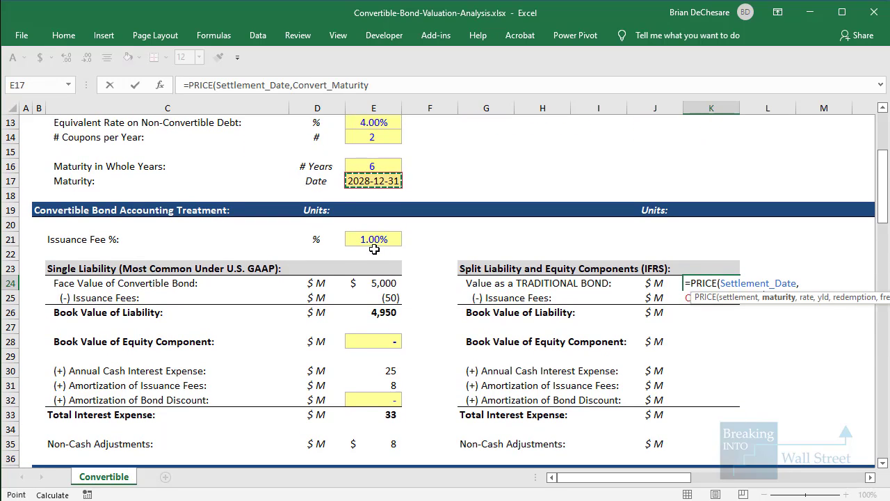
{"action": "type", "text": ","}
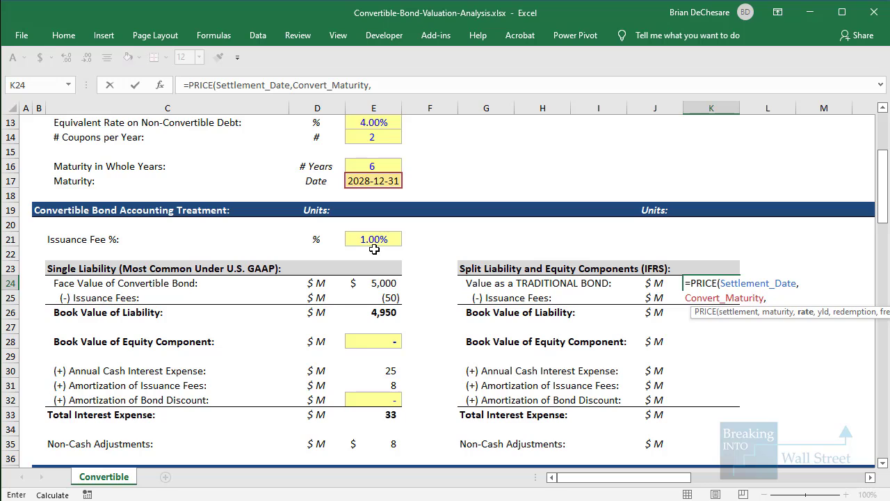
{"action": "scroll", "coordinate": [374, 249], "scroll_direction": "up", "scroll_amount": 2}
{"action": "left_click", "coordinate": [388, 194]}
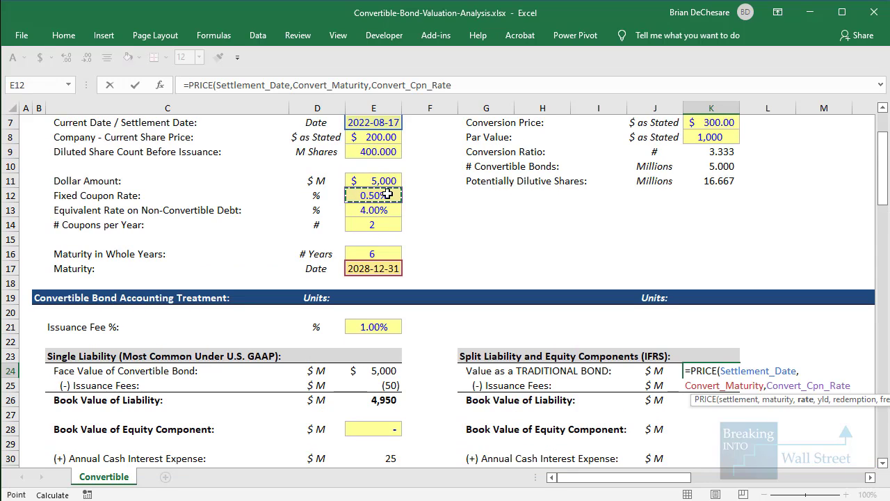
{"action": "type", "text": ","}
{"action": "scroll", "coordinate": [441, 222], "scroll_direction": "down", "scroll_amount": 1}
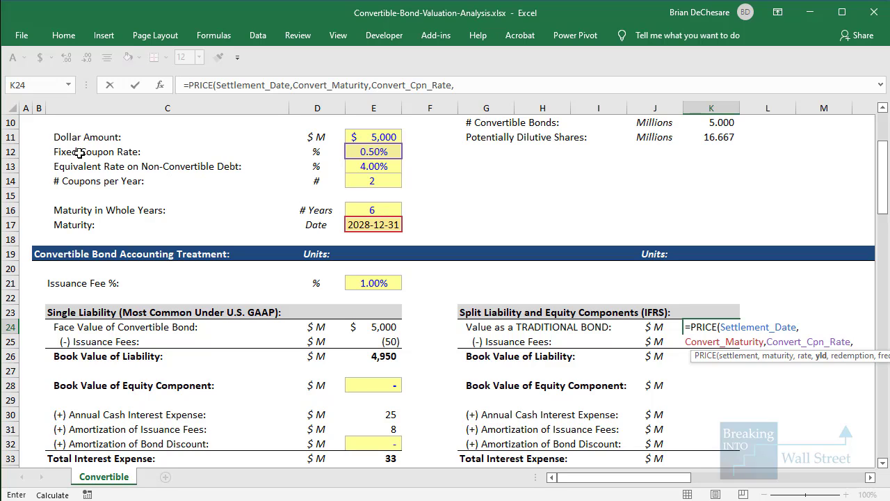
{"action": "mouse_move", "coordinate": [54, 155]}
{"action": "left_mouse_down"}
{"action": "mouse_move", "coordinate": [131, 192]}
{"action": "mouse_move", "coordinate": [421, 192]}
{"action": "left_mouse_up"}
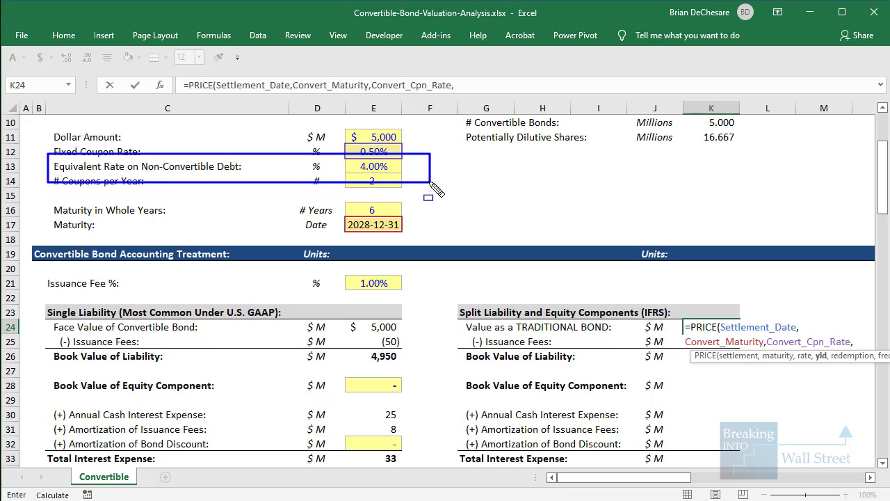
{"action": "left_click", "coordinate": [386, 167]}
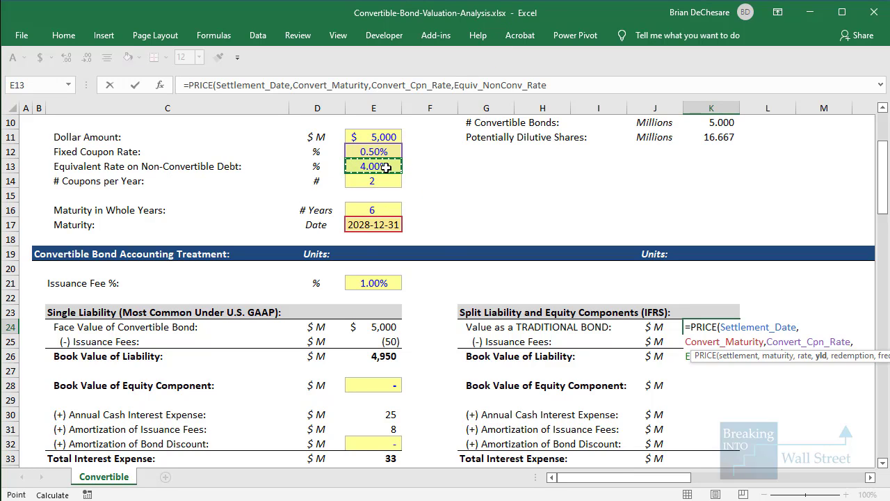
Complete the PRICE formula in K24 with redemption 100, frequency Num_Coupons and basis 0, without a /100 divisor.
{"action": "type", "text": ",100"}
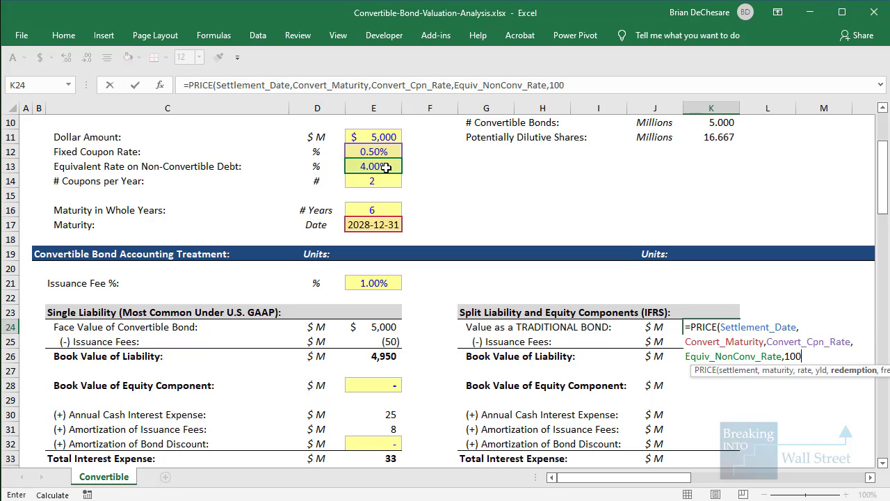
{"action": "type", "text": ","}
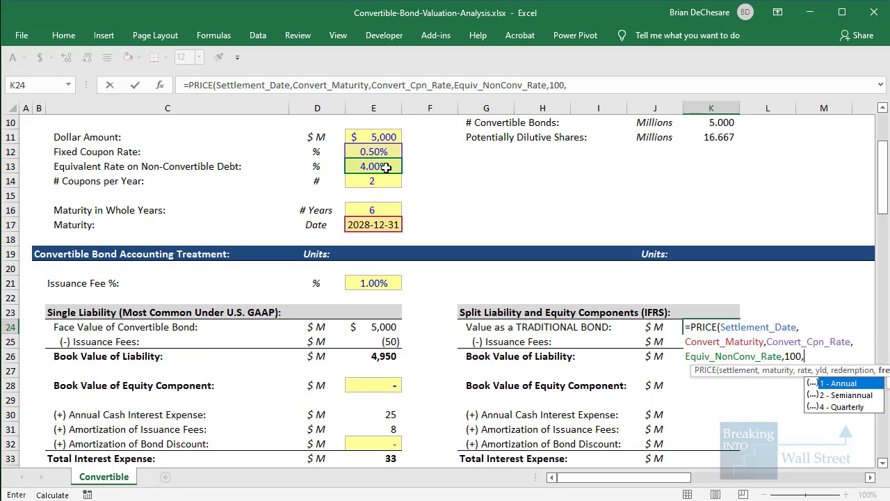
{"action": "left_click", "coordinate": [391, 179]}
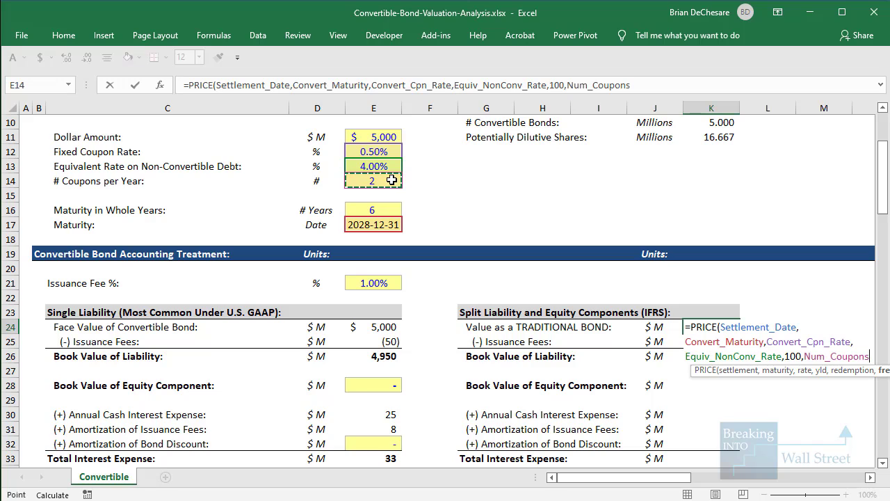
{"action": "type", "text": ","}
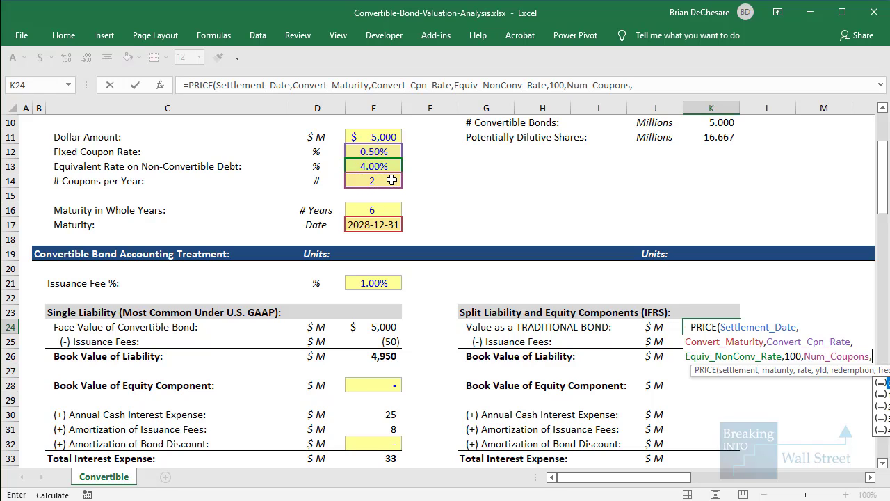
{"action": "type", "text": "0)/100"}
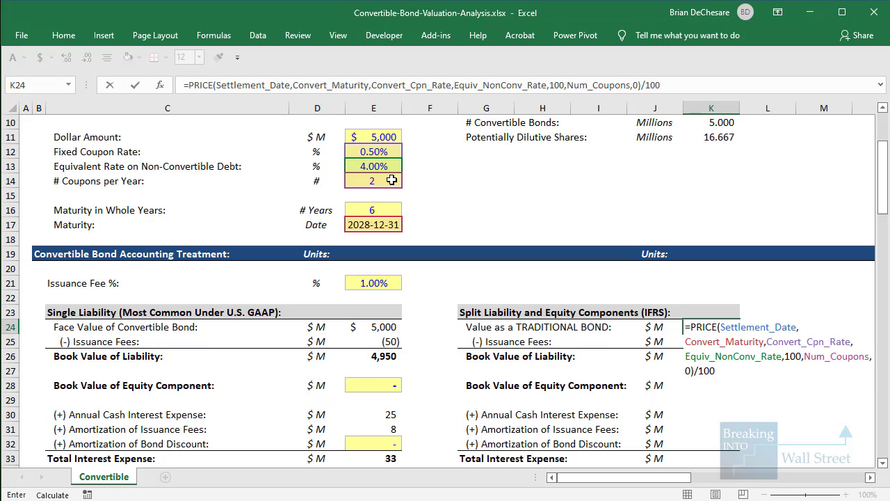
{"action": "key", "text": "BackSpace"}
{"action": "key", "text": "BackSpace"}
{"action": "key", "text": "BackSpace"}
{"action": "key", "text": "ctrl+Return"}
{"action": "key", "text": "F2"}
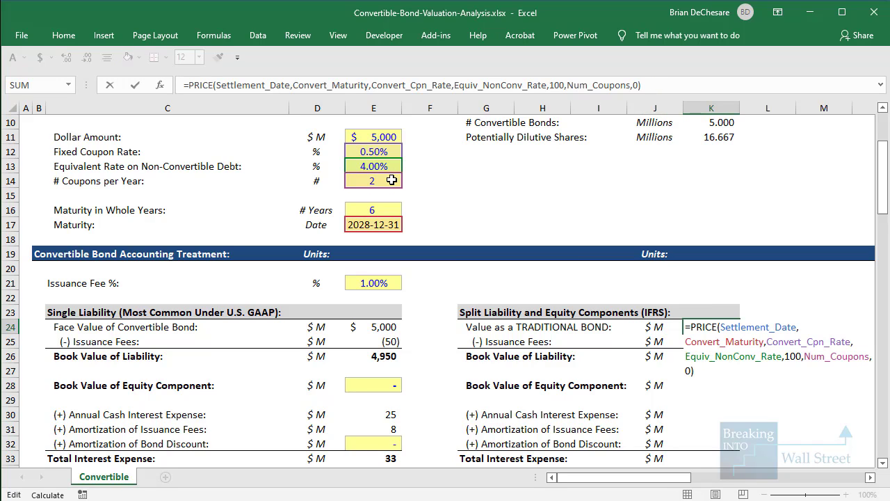
{"action": "key", "text": "ctrl+Return"}
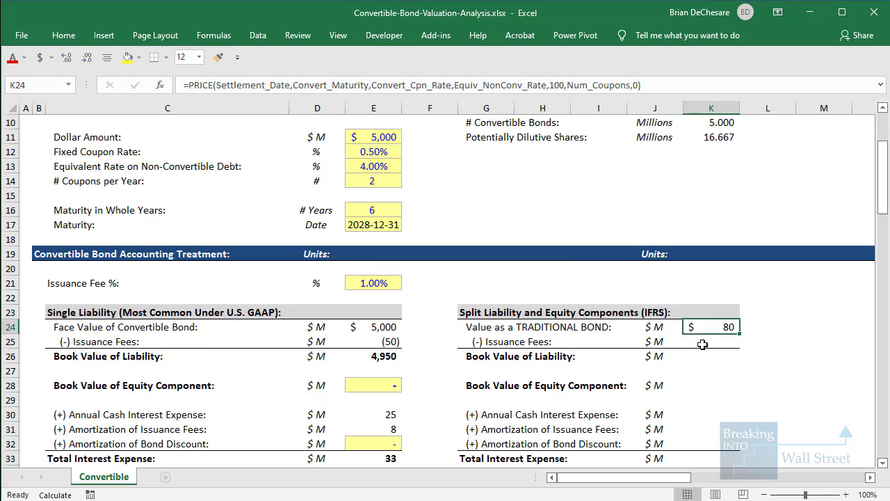
Scale the PRICE result in K24 to the bond's dollar amount by appending /100*Bond_Principal.
{"action": "key", "text": "F2"}
{"action": "type", "text": "/10"}
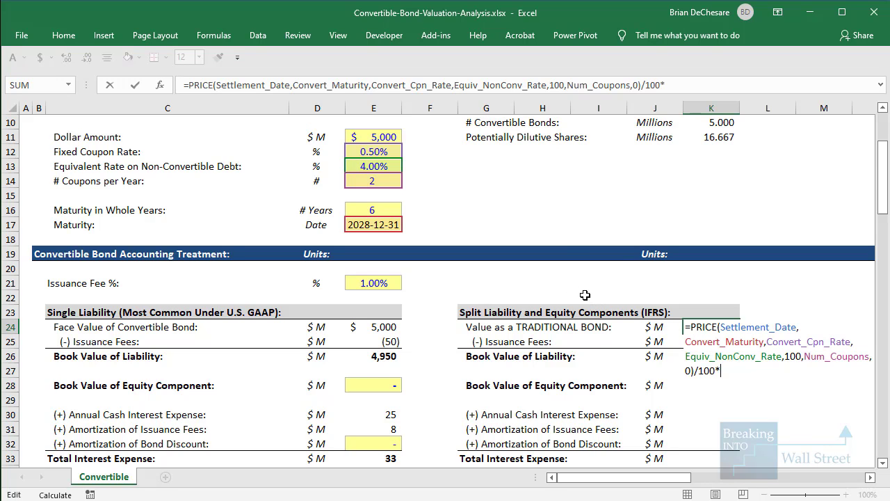
{"action": "type", "text": "0*"}
{"action": "scroll", "coordinate": [585, 295], "scroll_direction": "up", "scroll_amount": 2}
{"action": "left_click", "coordinate": [384, 226]}
{"action": "scroll", "coordinate": [383, 225], "scroll_direction": "down", "scroll_amount": 4}
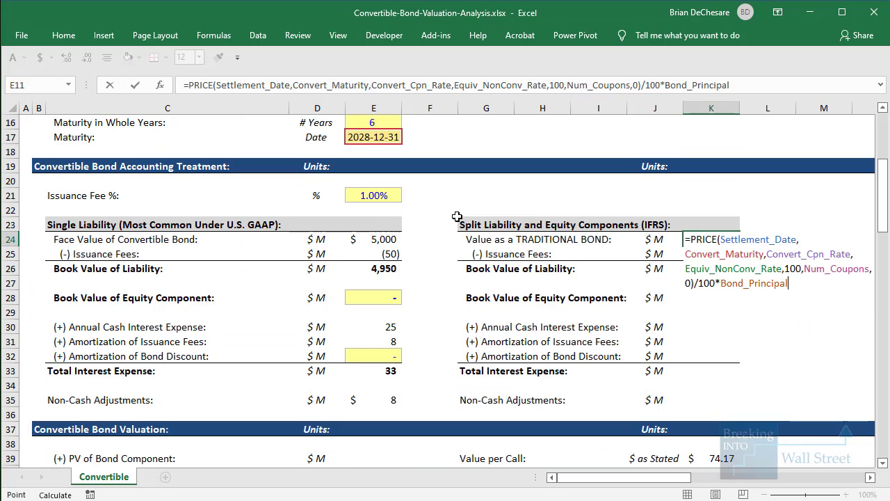
{"action": "scroll", "coordinate": [456, 217], "scroll_direction": "up", "scroll_amount": 2}
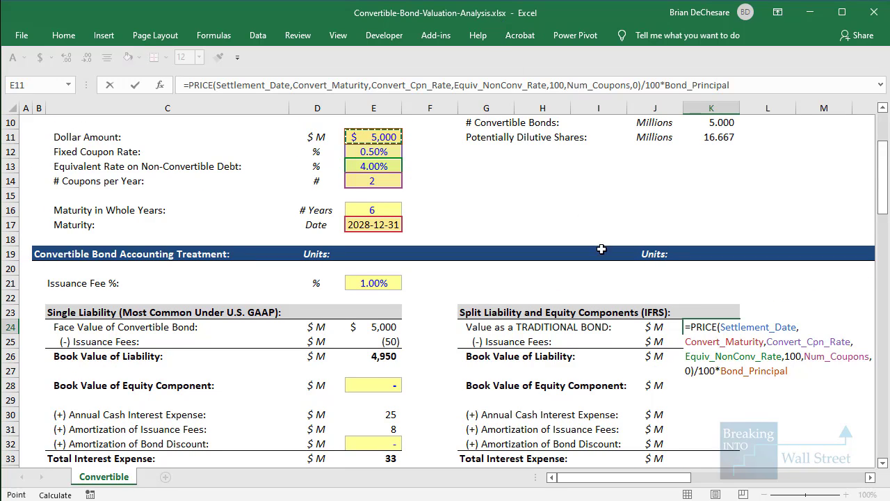
{"action": "key", "text": "ctrl+Return"}
{"action": "scroll", "coordinate": [650, 284], "scroll_direction": "down", "scroll_amount": 2}
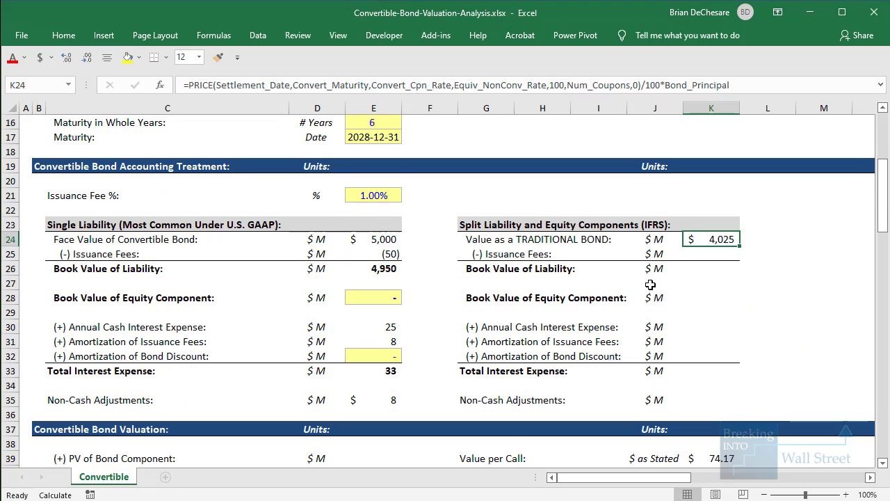
{"action": "key", "text": "Down"}
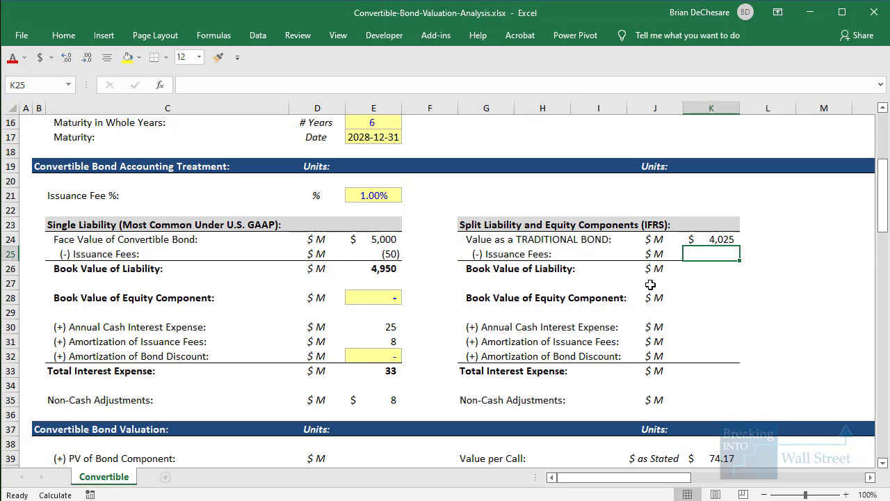
{"action": "scroll", "coordinate": [650, 284], "scroll_direction": "up", "scroll_amount": 2}
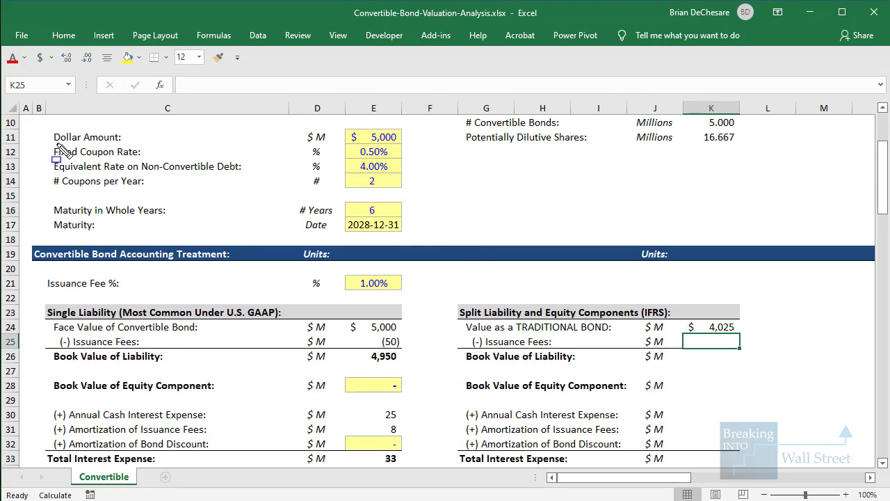
{"action": "mouse_move", "coordinate": [50, 137]}
{"action": "left_mouse_down"}
{"action": "mouse_move", "coordinate": [426, 167]}
{"action": "mouse_move", "coordinate": [416, 175]}
{"action": "left_mouse_up"}
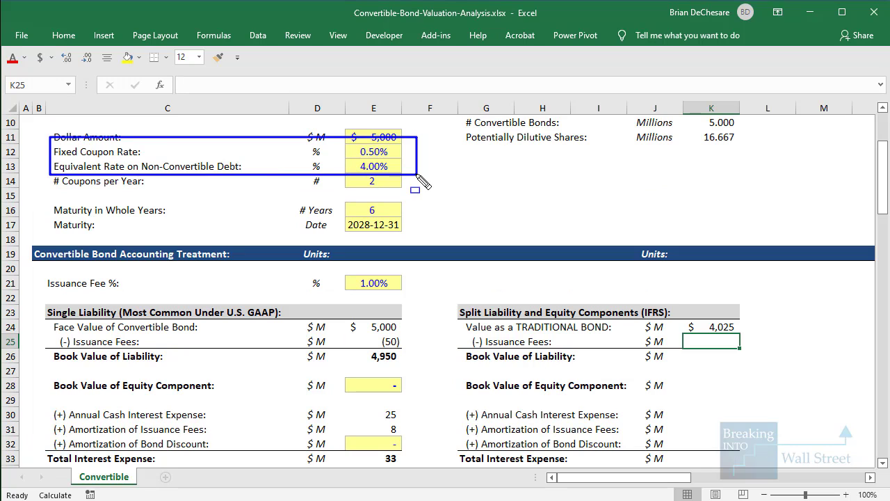
{"action": "key", "text": "Escape"}
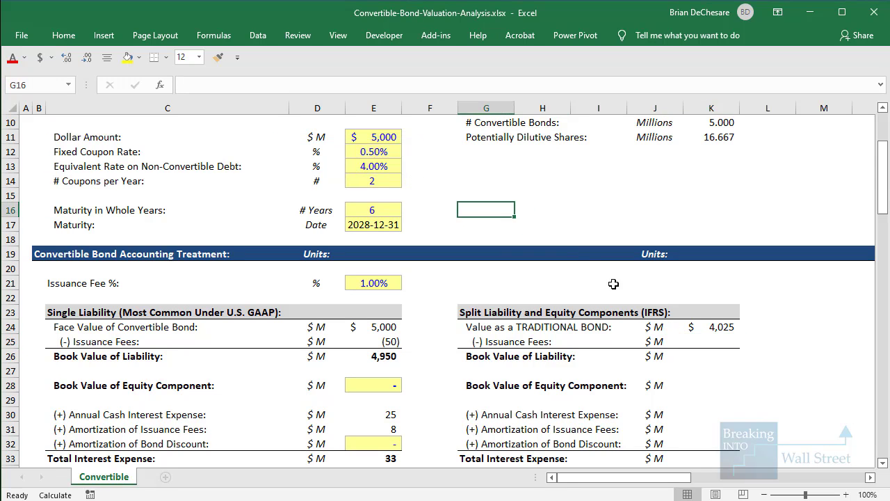
Calculate the IFRS Issuance Fees in K25 as negative Bond_Principal multiplied by the Issuance Fee % in E21.
{"action": "scroll", "coordinate": [686, 340], "scroll_direction": "down", "scroll_amount": 1}
{"action": "type", "text": "="}
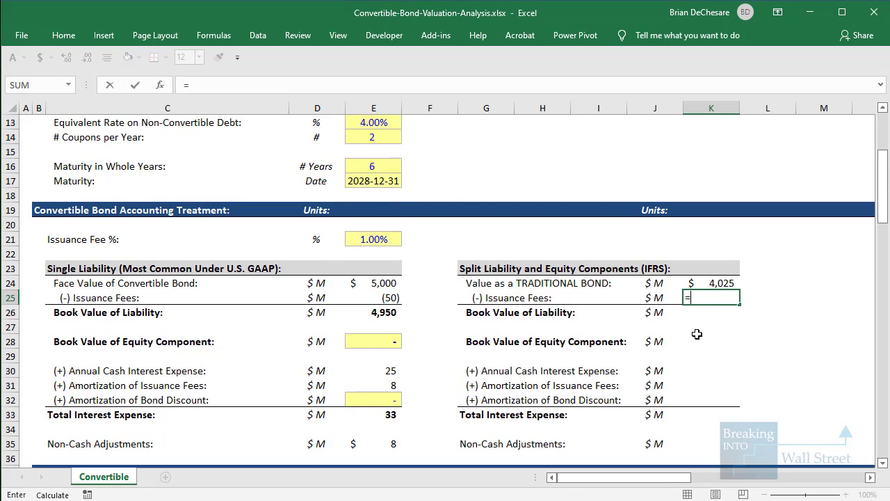
{"action": "type", "text": "-"}
{"action": "scroll", "coordinate": [697, 334], "scroll_direction": "up", "scroll_amount": 2}
{"action": "left_click", "coordinate": [381, 183]}
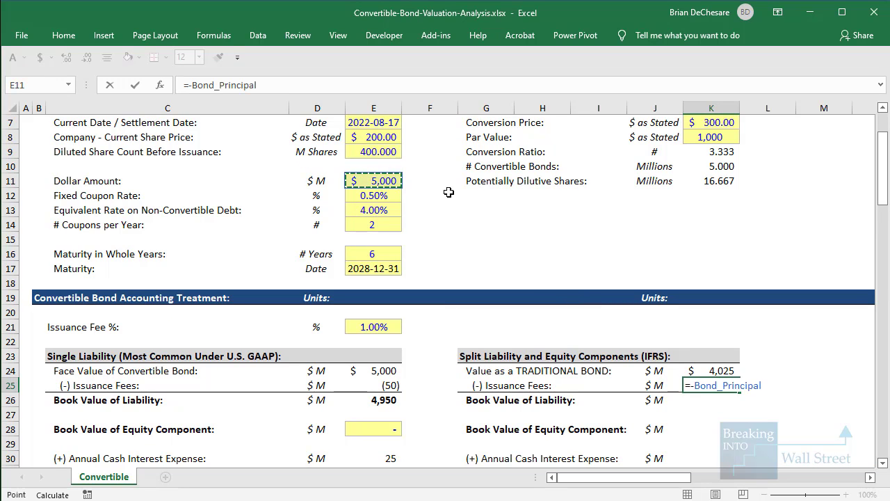
{"action": "type", "text": "*"}
{"action": "left_click", "coordinate": [382, 334]}
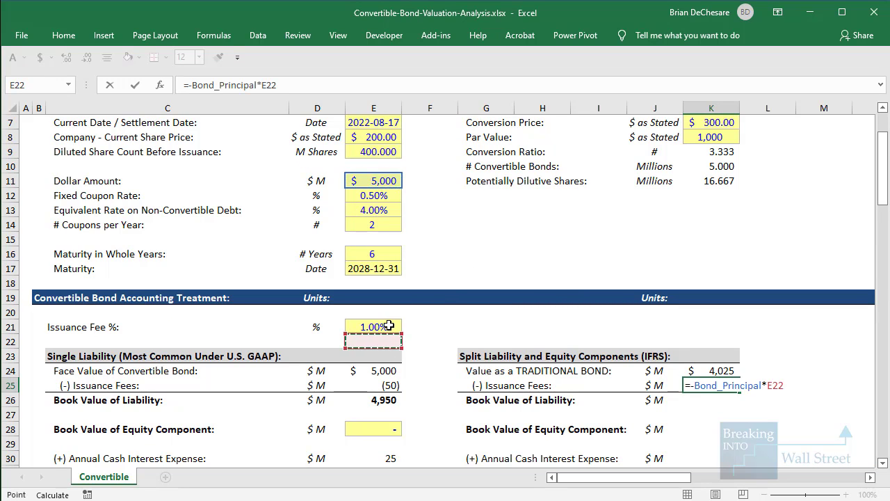
{"action": "scroll", "coordinate": [435, 246], "scroll_direction": "down", "scroll_amount": 2}
{"action": "key", "text": "F4"}
{"action": "key", "text": "shift+Tab"}
{"action": "key", "text": "Down"}
{"action": "key", "text": "Right"}
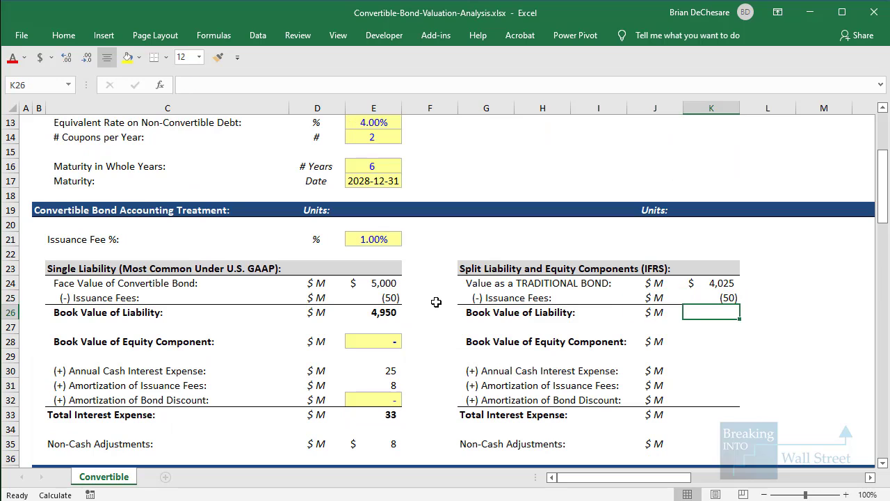
Sum the traditional bond value and issuance fees in K26 for the IFRS Book Value of Liability, and compare it with E26.
{"action": "key", "text": "alt+="}
{"action": "key", "text": "Return"}
{"action": "key", "text": "Down"}
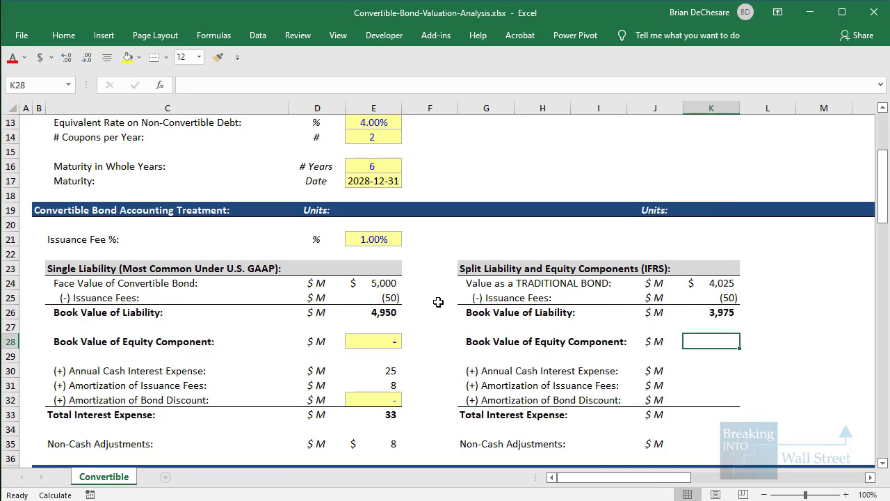
{"action": "left_click_drag", "start_coordinate": [356, 299], "coordinate": [422, 325]}
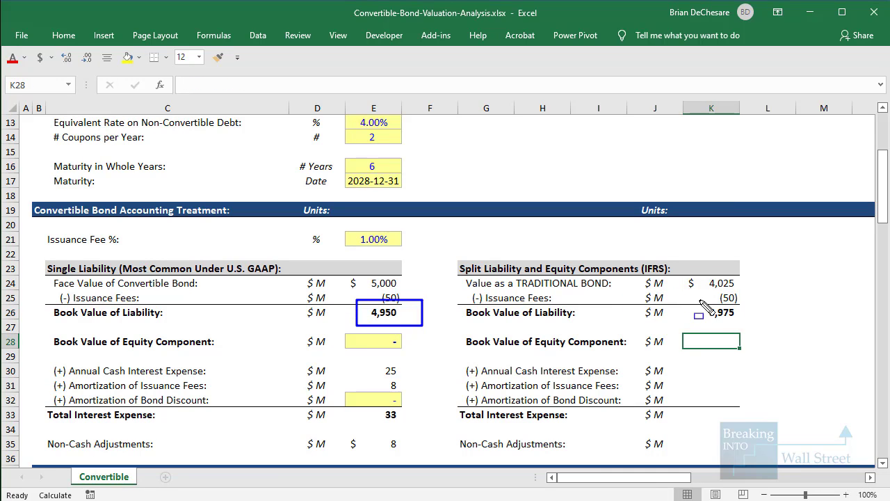
{"action": "left_click_drag", "start_coordinate": [691, 300], "coordinate": [759, 325]}
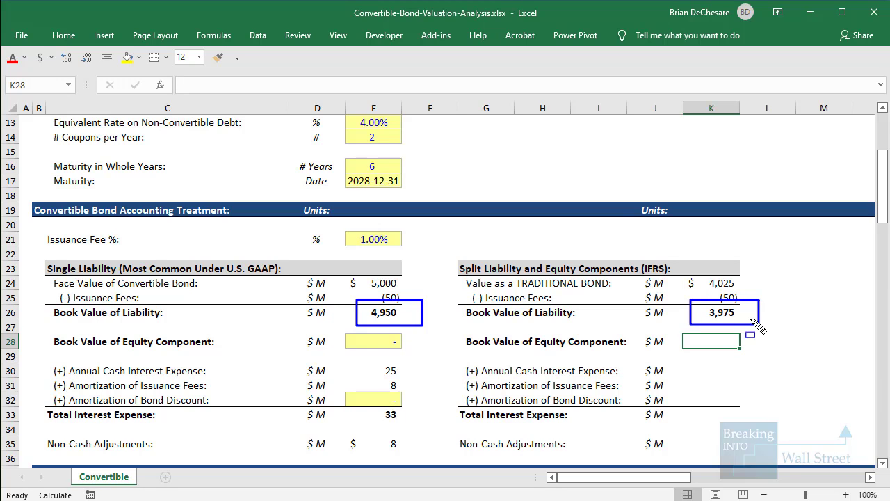
{"action": "key", "text": "Escape"}
Calculate the IFRS Book Value of Equity Component in K28 with the formula =Bond_Principal-K24.
{"action": "scroll", "coordinate": [694, 352], "scroll_direction": "down", "scroll_amount": 1}
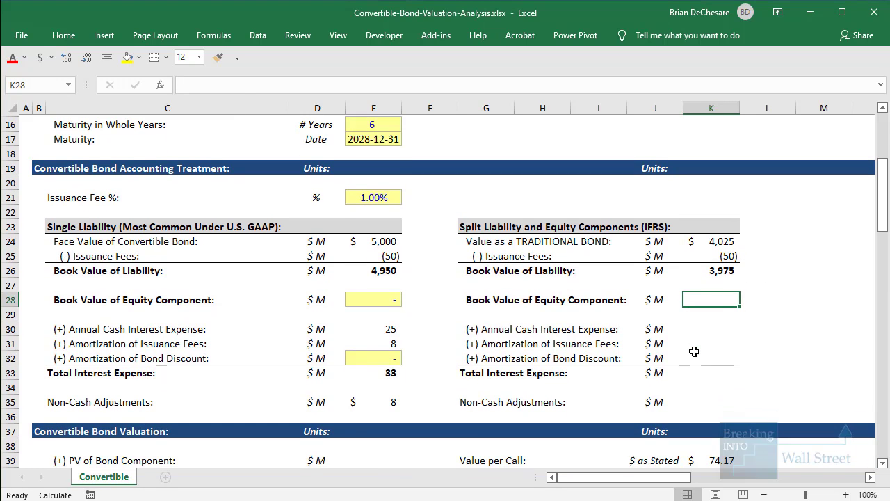
{"action": "type", "text": "="}
{"action": "scroll", "coordinate": [693, 352], "scroll_direction": "up", "scroll_amount": 2}
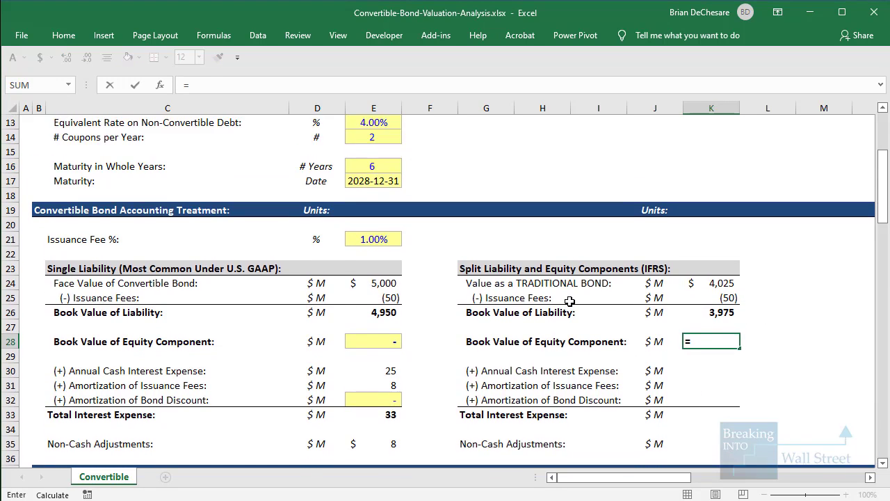
{"action": "scroll", "coordinate": [388, 221], "scroll_direction": "up", "scroll_amount": 2}
{"action": "left_click", "coordinate": [388, 221]}
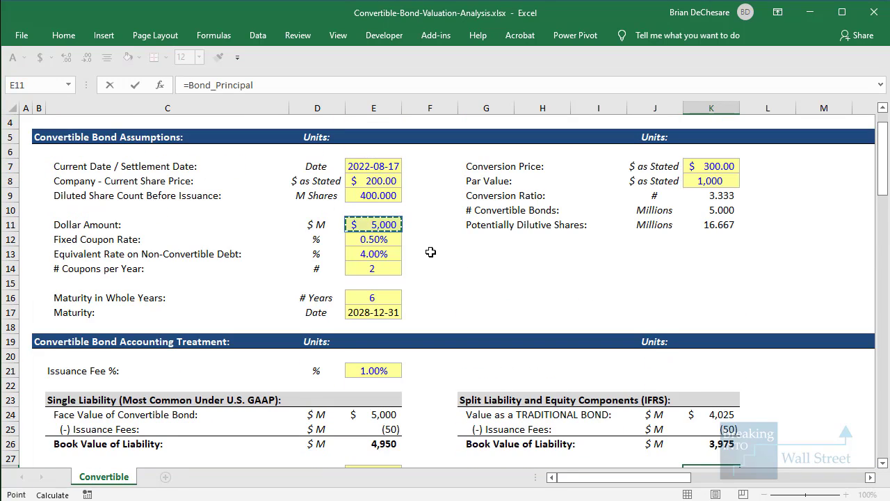
{"action": "scroll", "coordinate": [431, 252], "scroll_direction": "down", "scroll_amount": 1}
{"action": "type", "text": "-"}
{"action": "scroll", "coordinate": [441, 259], "scroll_direction": "down", "scroll_amount": 2}
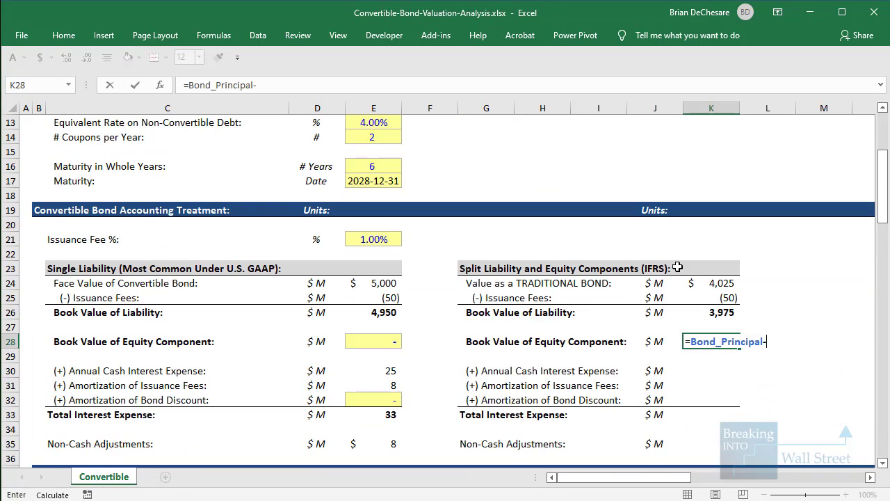
{"action": "left_click", "coordinate": [703, 282]}
{"action": "scroll", "coordinate": [702, 284], "scroll_direction": "down", "scroll_amount": 2}
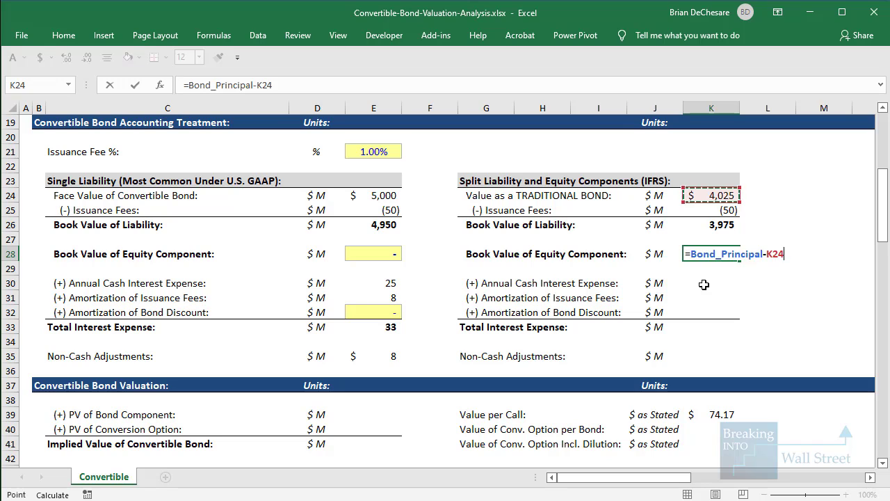
{"action": "key", "text": "ctrl+Return"}
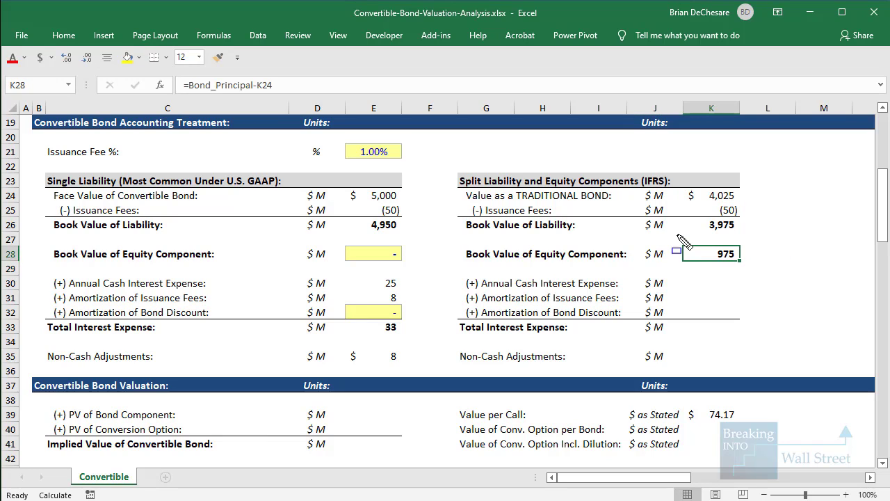
{"action": "left_click_drag", "start_coordinate": [677, 234], "coordinate": [758, 269]}
Calculate the IFRS Annual Cash Interest Expense in K30 with the formula =Bond_Principal*Convert_Cpn_Rate.
{"action": "left_click", "coordinate": [713, 285]}
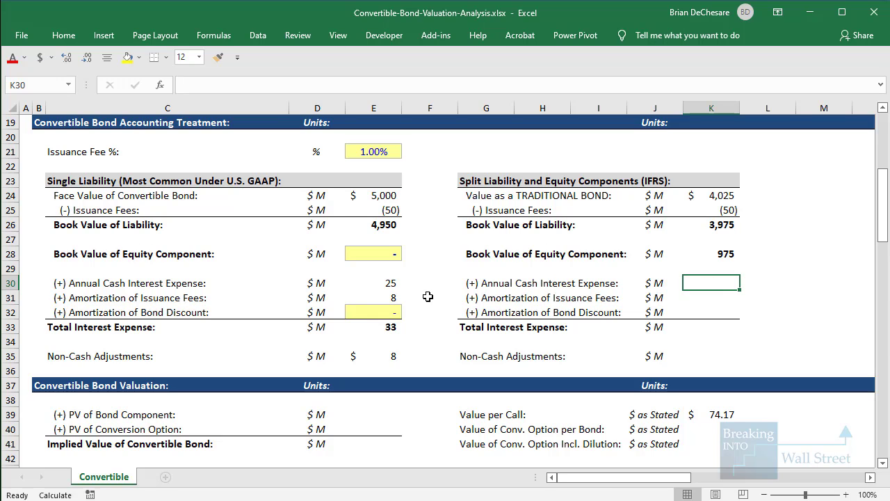
{"action": "type", "text": "="}
{"action": "scroll", "coordinate": [429, 296], "scroll_direction": "up", "scroll_amount": 4}
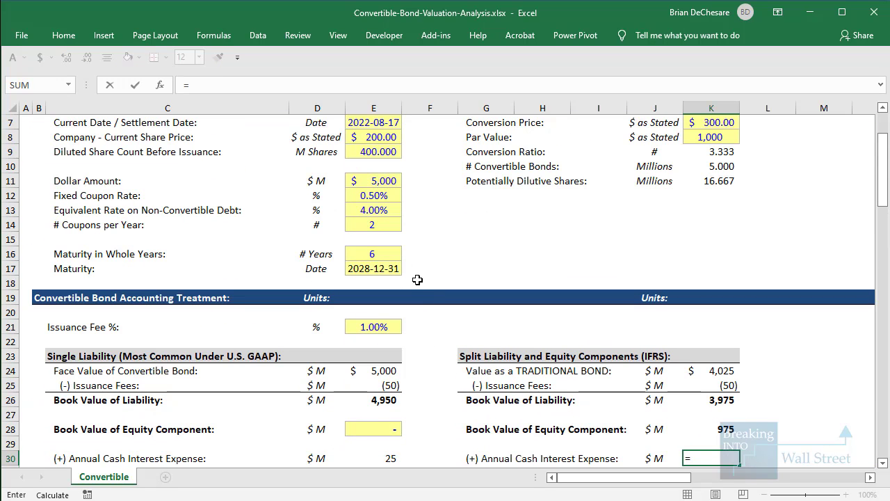
{"action": "left_click", "coordinate": [376, 180]}
{"action": "type", "text": "*"}
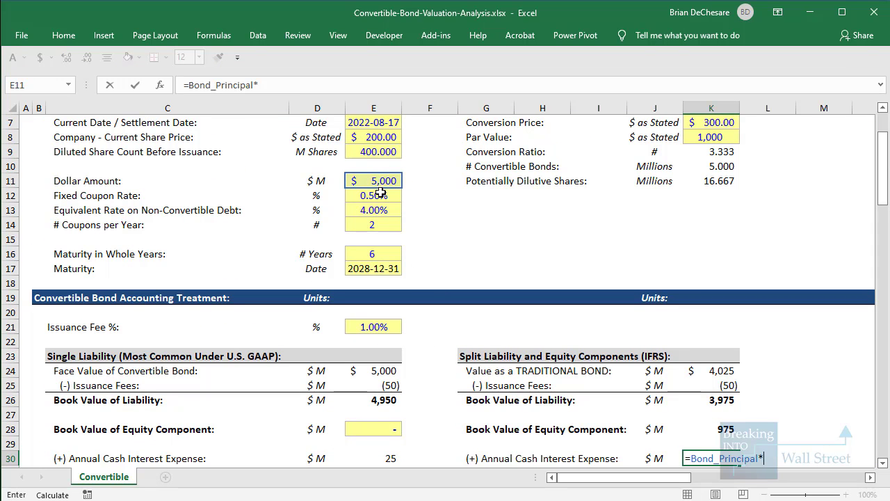
{"action": "left_click", "coordinate": [380, 192]}
{"action": "key", "text": "ctrl+Return"}
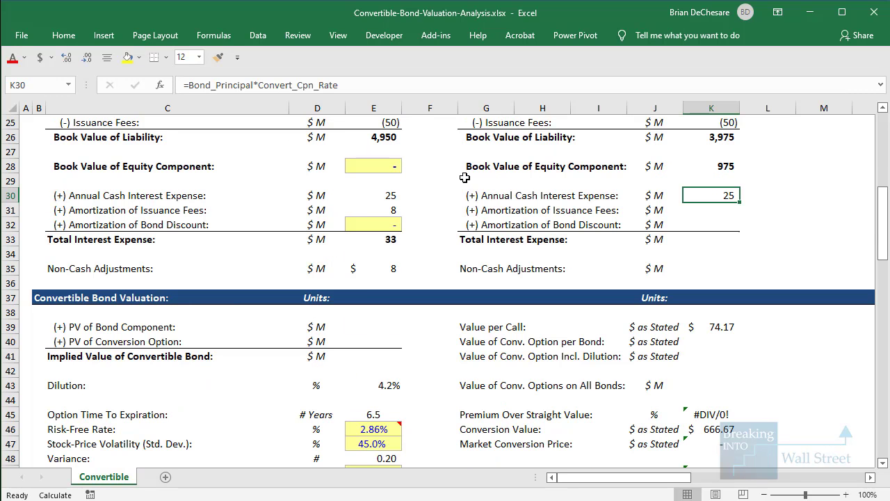
Anchor the maturity reference in the U.S. GAAP Amortization of Issuance Fees formula in E31, making it =-E25/$E$16.
{"action": "key", "text": "Down"}
{"action": "key", "text": "Left"}
{"action": "key", "text": "Left"}
{"action": "key", "text": "Left"}
{"action": "key", "text": "Left"}
{"action": "key", "text": "Left"}
{"action": "key", "text": "Left"}
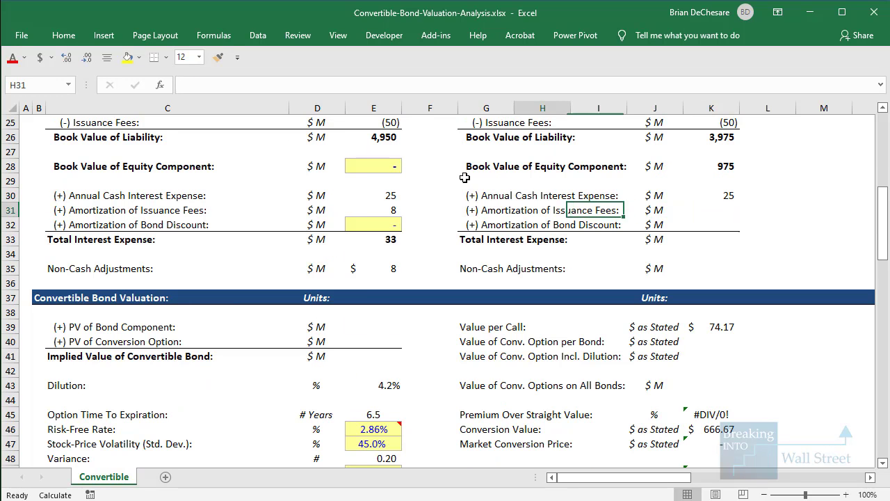
{"action": "key", "text": "F2"}
{"action": "scroll", "coordinate": [527, 238], "scroll_direction": "up", "scroll_amount": 2}
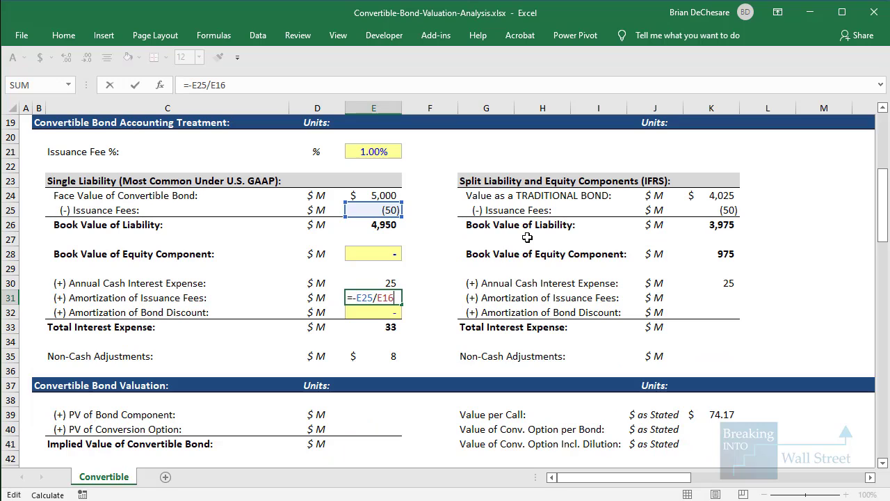
{"action": "scroll", "coordinate": [519, 241], "scroll_direction": "up", "scroll_amount": 2}
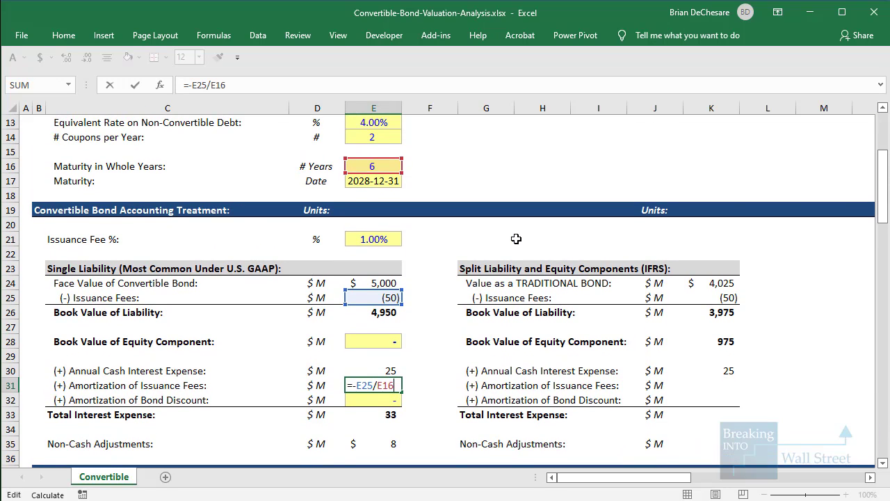
{"action": "key", "text": "ctrl+Return"}
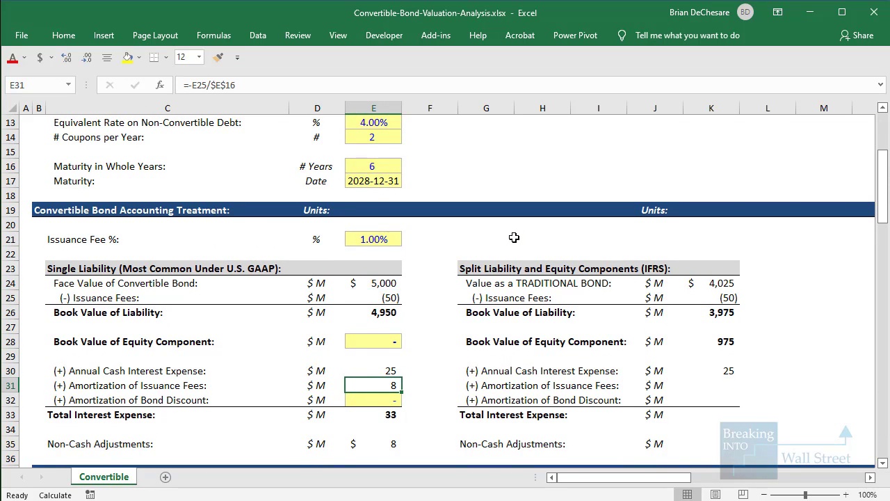
Copy the Amortization of Issuance Fees formula from E31 to K31 and check its references.
{"action": "key", "text": "ctrl+c"}
{"action": "key", "text": "Right"}
{"action": "key", "text": "Right"}
{"action": "key", "text": "Right"}
{"action": "key", "text": "Right"}
{"action": "key", "text": "Right"}
{"action": "key", "text": "Right"}
{"action": "key", "text": "Return"}
{"action": "key", "text": "F2"}
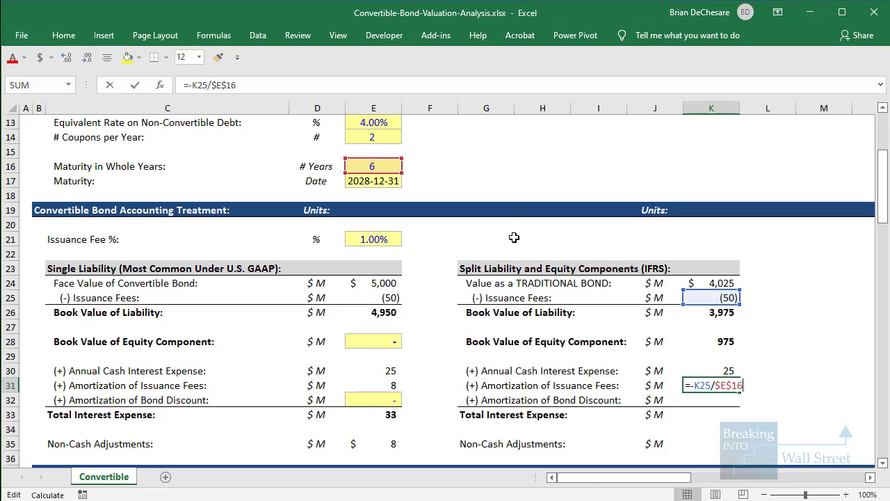
{"action": "key", "text": "Return"}
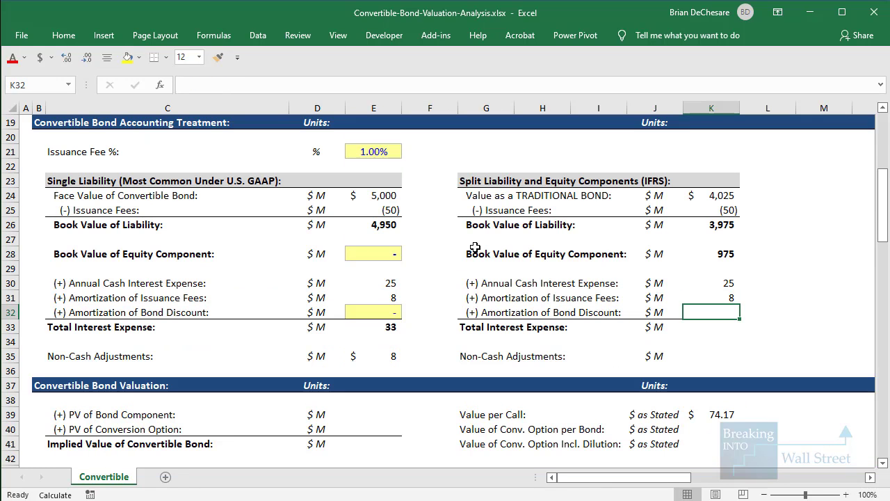
Calculate the IFRS Amortization of Bond Discount in K32 as the equity component in K28 divided by the Maturity in Whole Years in E16.
{"action": "scroll", "coordinate": [459, 254], "scroll_direction": "down", "scroll_amount": 1}
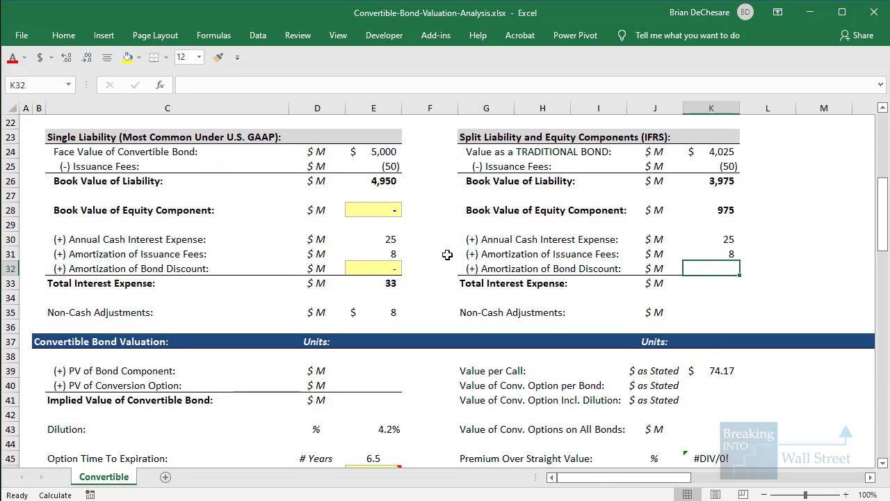
{"action": "left_click_drag", "start_coordinate": [451, 259], "coordinate": [752, 328]}
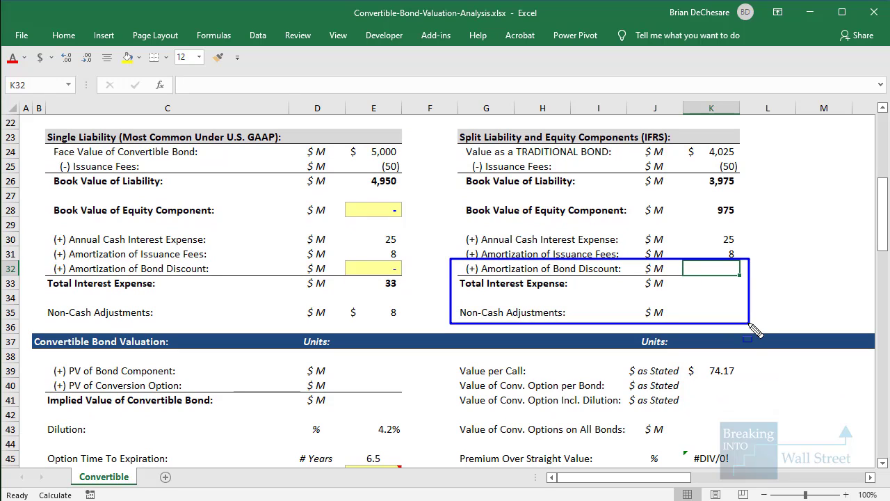
{"action": "key", "text": "Escape"}
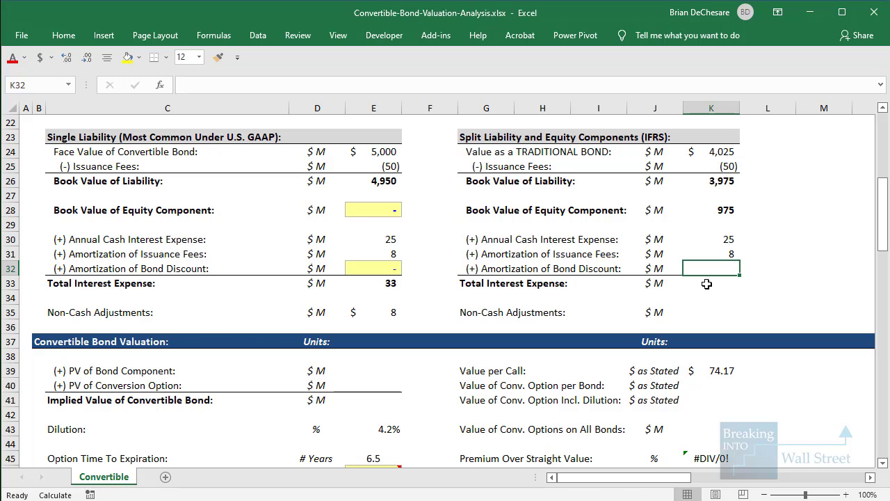
{"action": "type", "text": "="}
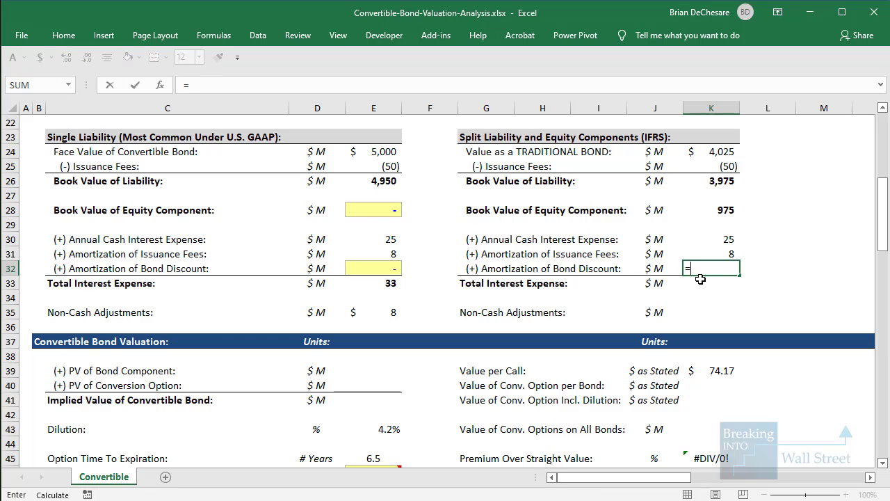
{"action": "left_click", "coordinate": [720, 208]}
{"action": "type", "text": "/"}
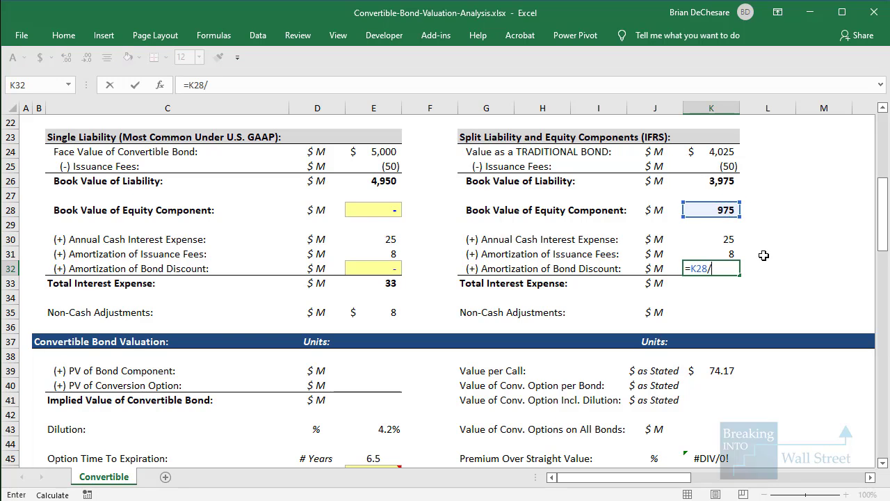
{"action": "scroll", "coordinate": [535, 237], "scroll_direction": "up", "scroll_amount": 4}
{"action": "left_click", "coordinate": [376, 222]}
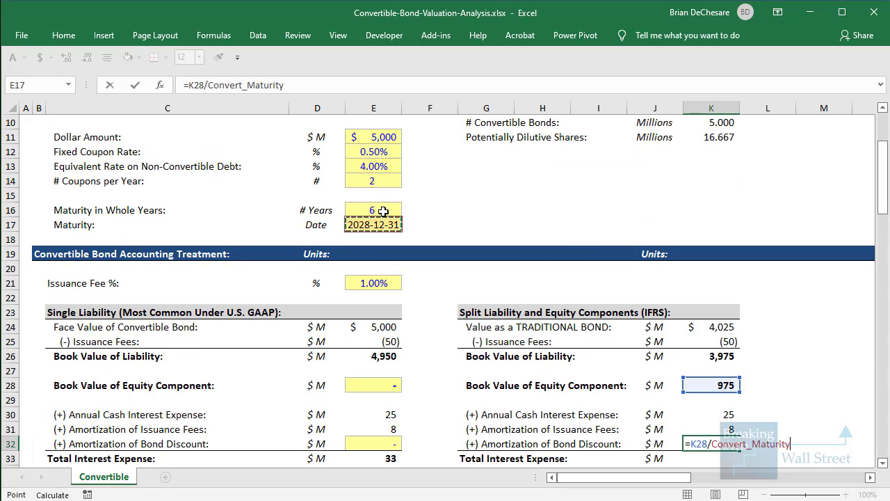
{"action": "left_click", "coordinate": [383, 210]}
{"action": "scroll", "coordinate": [383, 210], "scroll_direction": "down", "scroll_amount": 3}
{"action": "key", "text": "Return"}
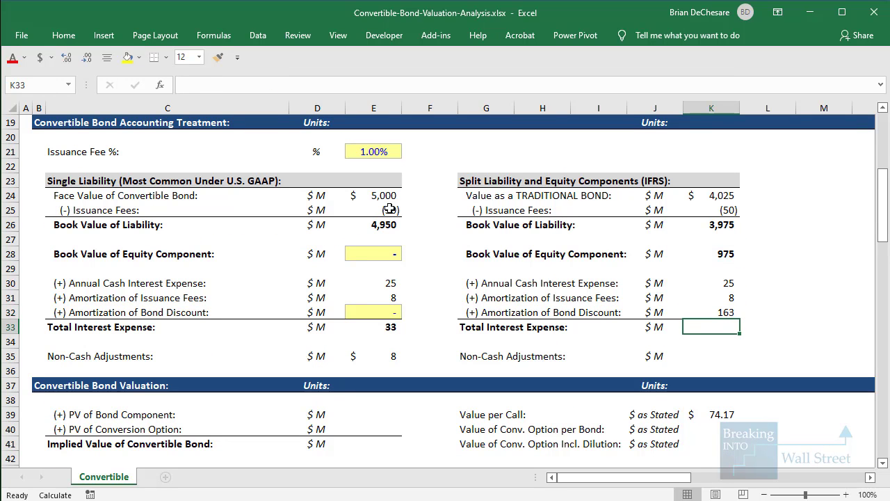
Sum K30:K32 in K33 for the IFRS Total Interest Expense, and compare it with the U.S. GAAP total in E33.
{"action": "key", "text": "alt+equal"}
{"action": "key", "text": "ctrl+Return"}
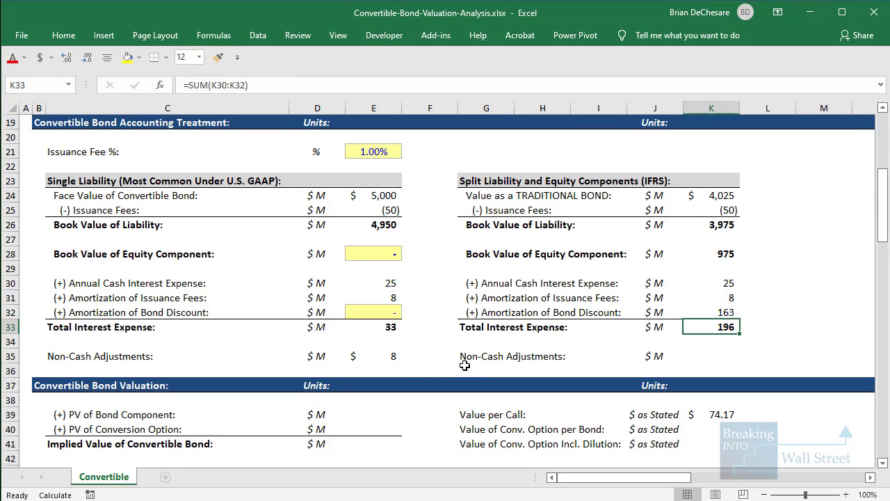
{"action": "left_click", "coordinate": [431, 383]}
{"action": "left_click_drag", "start_coordinate": [344, 310], "coordinate": [413, 344]}
{"action": "left_click_drag", "start_coordinate": [656, 304], "coordinate": [754, 344]}
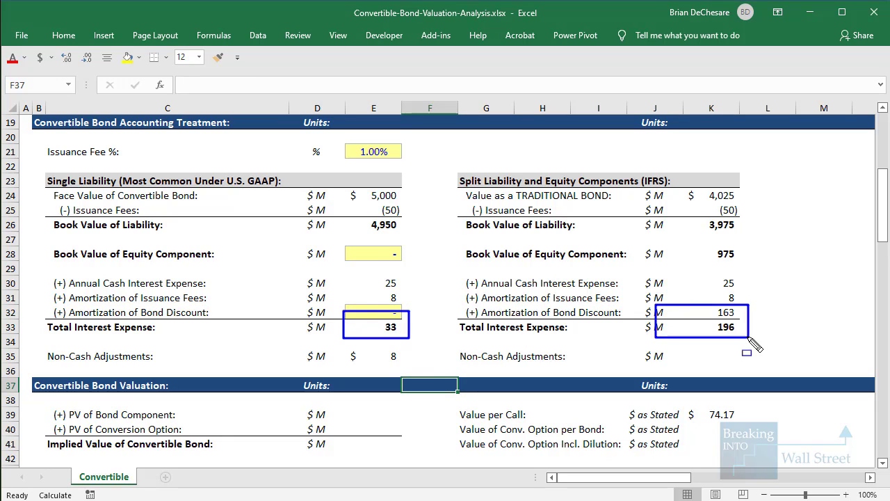
{"action": "key", "text": "Escape"}
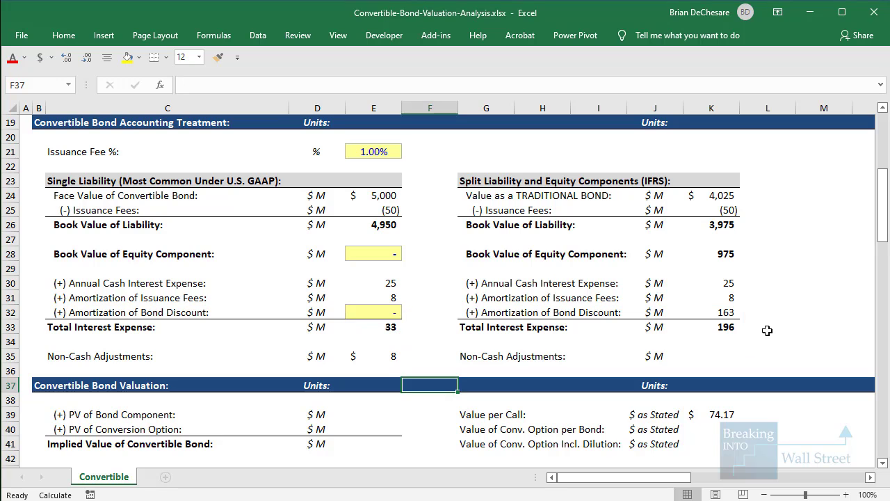
Divide the IFRS Total Interest Expense in K33 by Bond_Principal in L33 as a temporary interest rate check.
{"action": "left_click", "coordinate": [768, 331]}
{"action": "type", "text": "=K33/"}
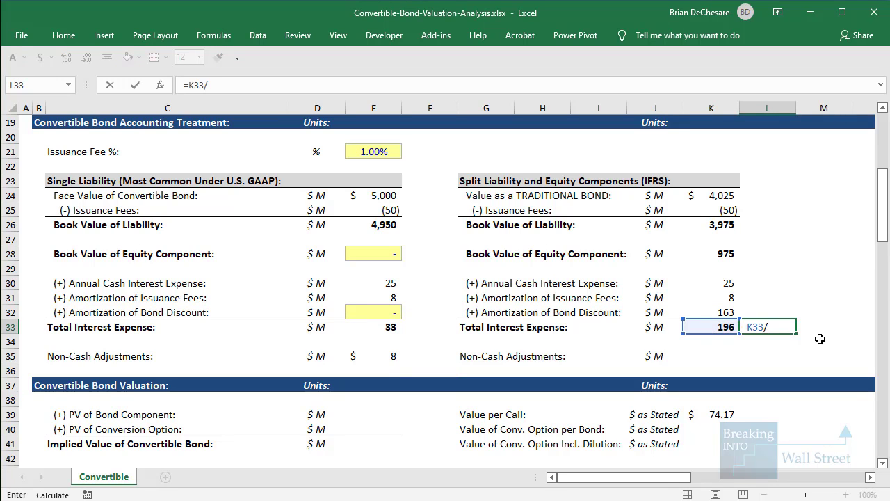
{"action": "scroll", "coordinate": [422, 311], "scroll_direction": "up", "scroll_amount": 4}
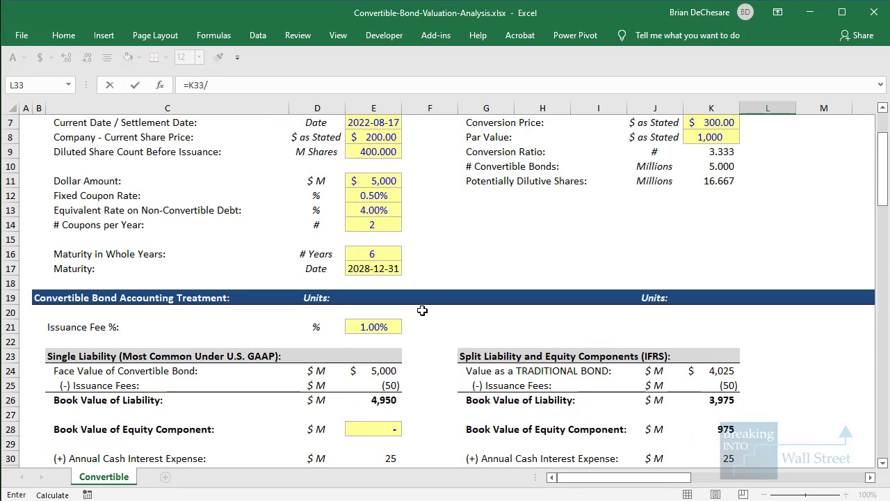
{"action": "left_click", "coordinate": [381, 182]}
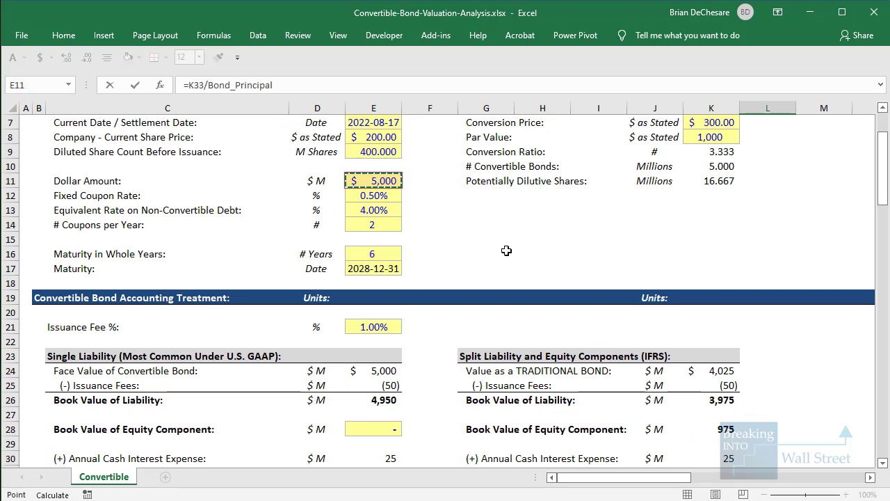
{"action": "key", "text": "ctrl+Return"}
{"action": "left_click_drag", "start_coordinate": [744, 222], "coordinate": [811, 253]}
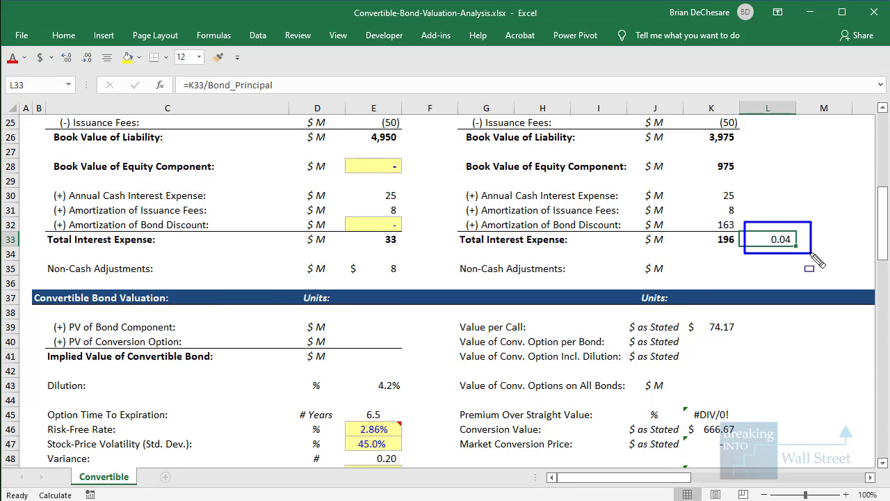
{"action": "key", "text": "Escape"}
Compare the L33 check with the Equivalent Rate on Non-Convertible Debt in row 13, and clear L33.
{"action": "scroll", "coordinate": [407, 245], "scroll_direction": "up", "scroll_amount": 7}
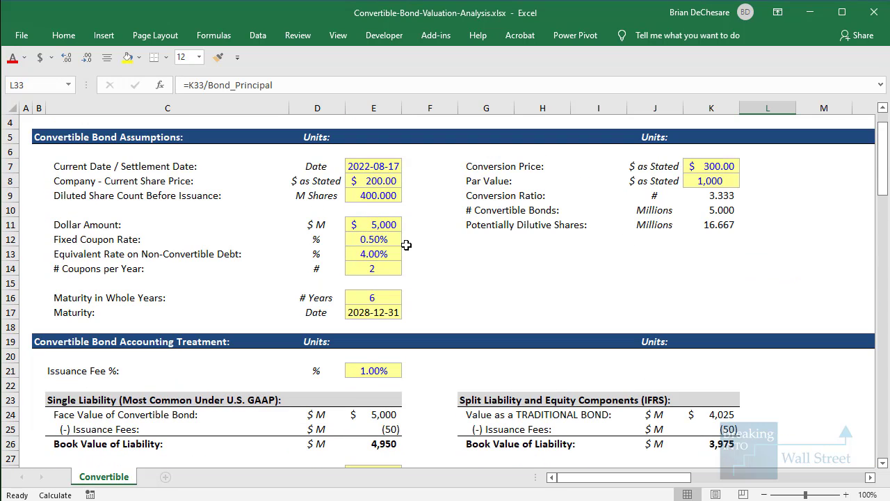
{"action": "left_click_drag", "start_coordinate": [390, 253], "coordinate": [170, 253]}
{"action": "scroll", "coordinate": [761, 345], "scroll_direction": "down", "scroll_amount": 5}
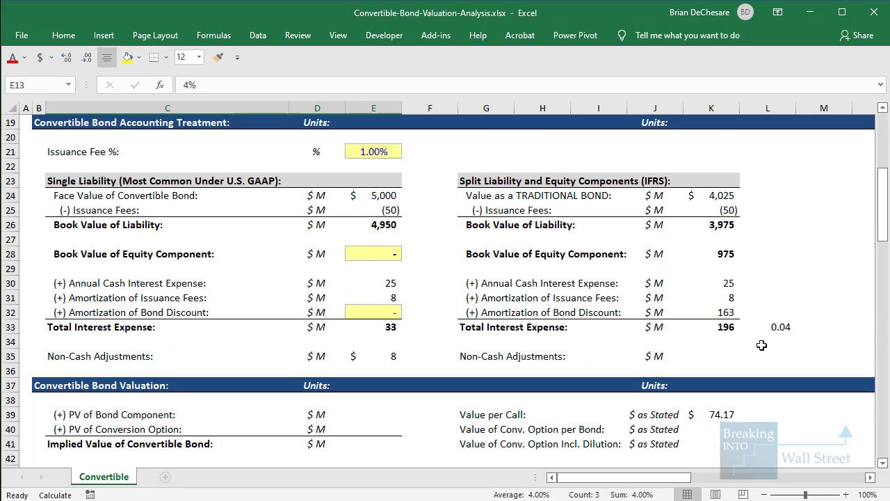
{"action": "left_click", "coordinate": [770, 326]}
{"action": "scroll", "coordinate": [775, 328], "scroll_direction": "down", "scroll_amount": 1}
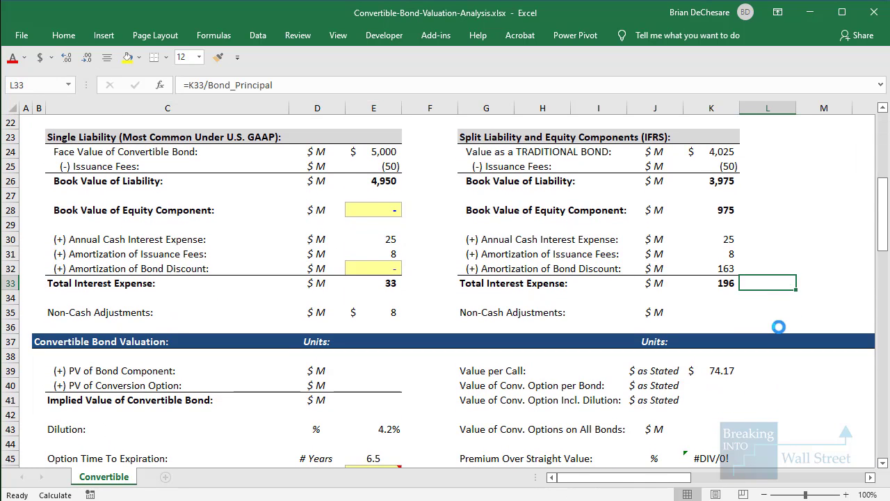
Calculate the IFRS Non-Cash Adjustments in K35 as =SUM(K31:K32).
{"action": "key", "text": "Left"}
{"action": "key", "text": "Down"}
{"action": "key", "text": "Down"}
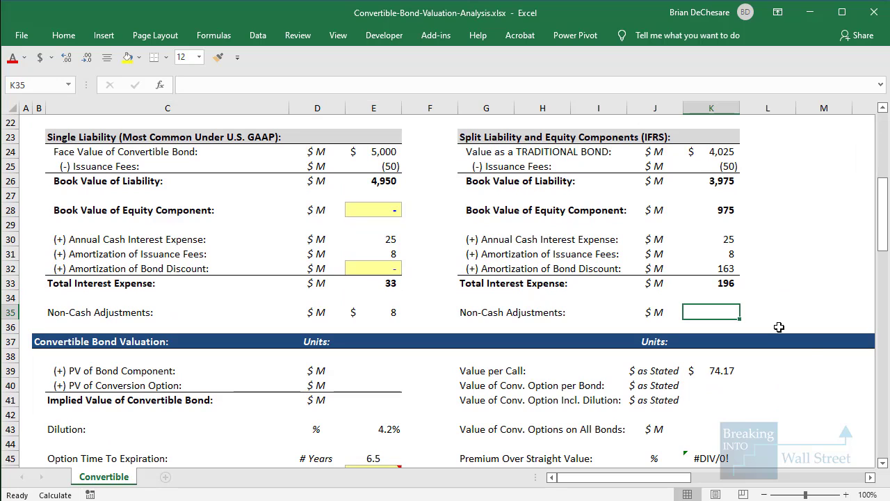
{"action": "type", "text": "=SUM("}
{"action": "key", "text": "Up"}
{"action": "key", "text": "Up"}
{"action": "key", "text": "Up"}
{"action": "key", "text": "shift+Up"}
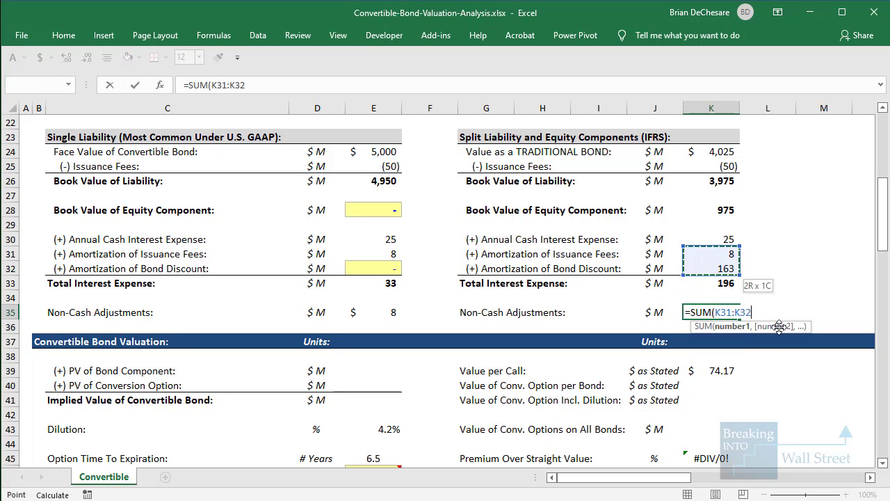
{"action": "type", "text": ")"}
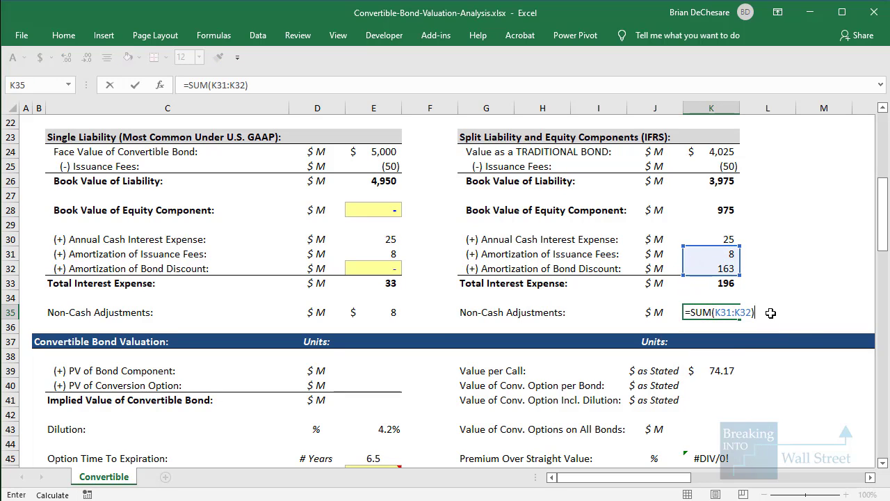
{"action": "key", "text": "ctrl+Return"}
Compare the Non-Cash Adjustments and overall accounting results of the U.S. GAAP single-liability treatment with the IFRS split treatment.
{"action": "left_click", "coordinate": [395, 313]}
{"action": "left_click_drag", "start_coordinate": [396, 311], "coordinate": [724, 209]}
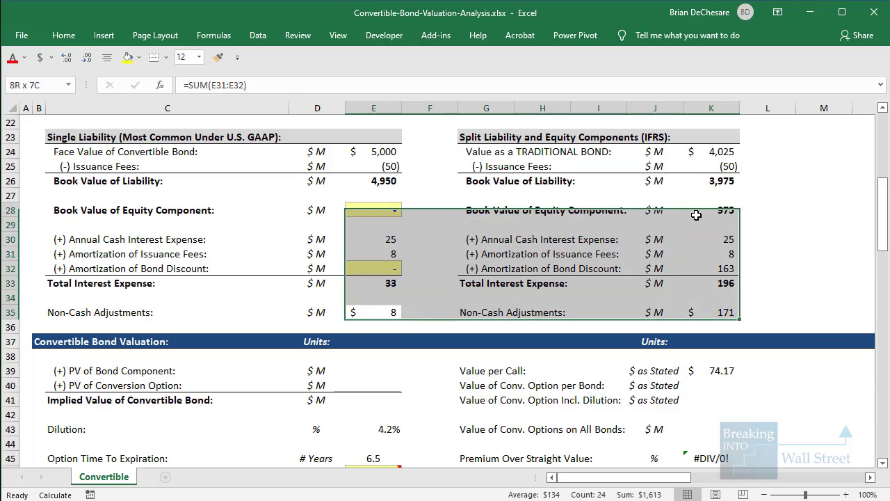
{"action": "left_click_drag", "start_coordinate": [473, 137], "coordinate": [707, 298]}
{"action": "scroll", "coordinate": [486, 320], "scroll_direction": "up", "scroll_amount": 1}
{"action": "left_click", "coordinate": [389, 383]}
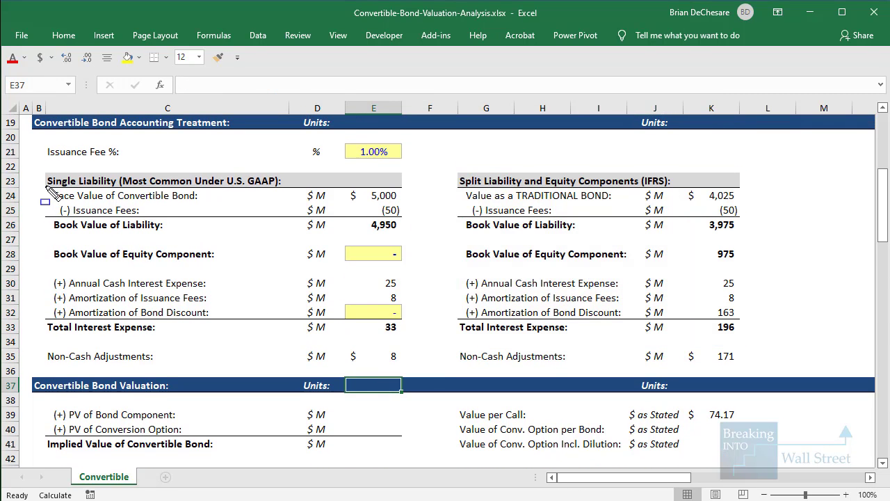
{"action": "mouse_move", "coordinate": [40, 164]}
{"action": "left_mouse_down"}
{"action": "mouse_move", "coordinate": [165, 278]}
{"action": "mouse_move", "coordinate": [410, 373]}
{"action": "left_mouse_up"}
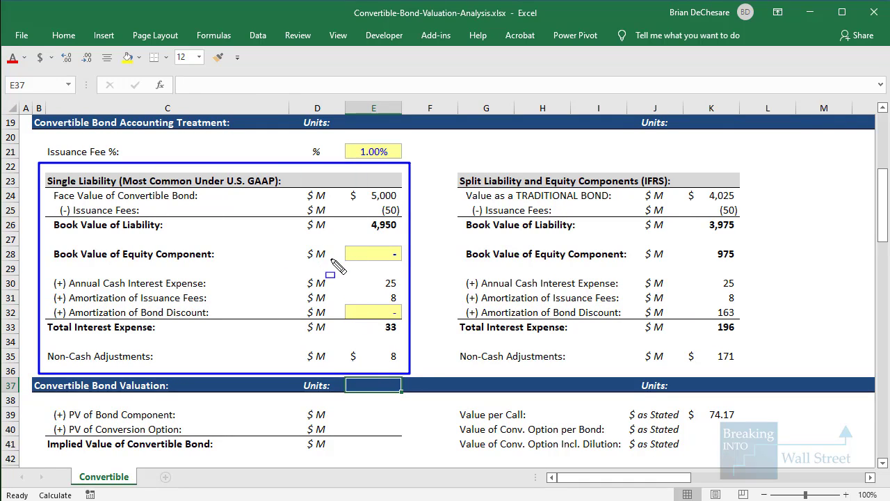
{"action": "key", "text": "Escape"}
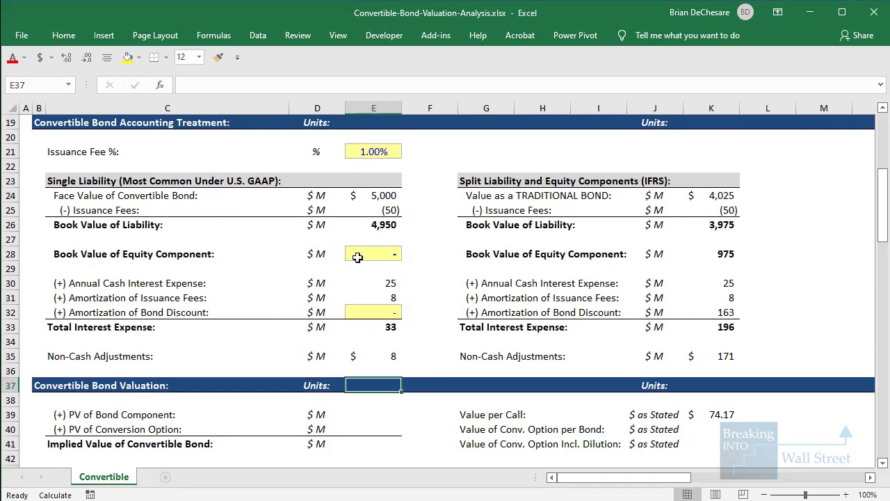
{"action": "left_click", "coordinate": [453, 301]}
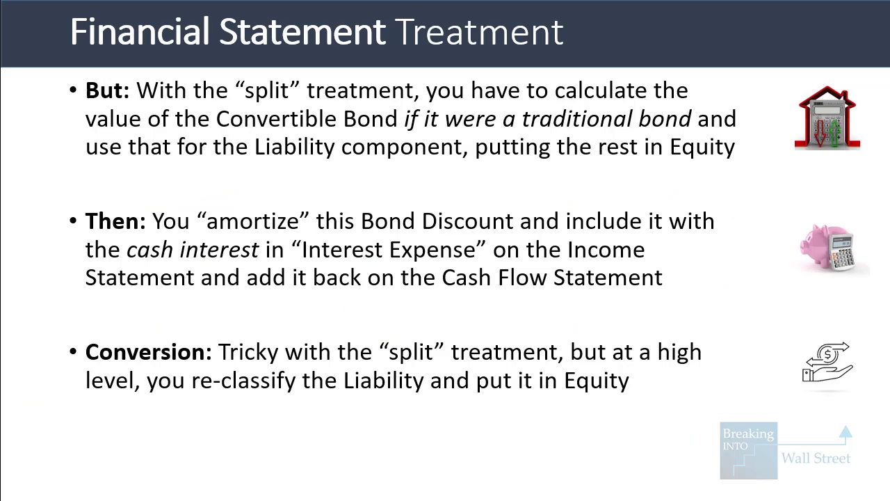
{"action": "key", "text": "Right"}
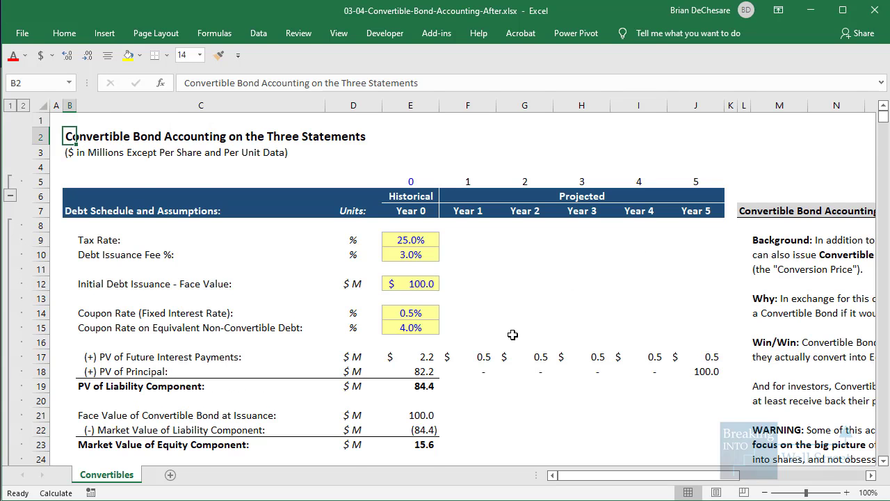
Examine Total Debt, Common Shareholders' Equity and the Equity Component of Convertible Bond across the years on the Balance Sheet in 03-04-Convertible-Bond-Accounting-After.xlsx.
{"action": "scroll", "coordinate": [518, 341], "scroll_direction": "down", "scroll_amount": 16}
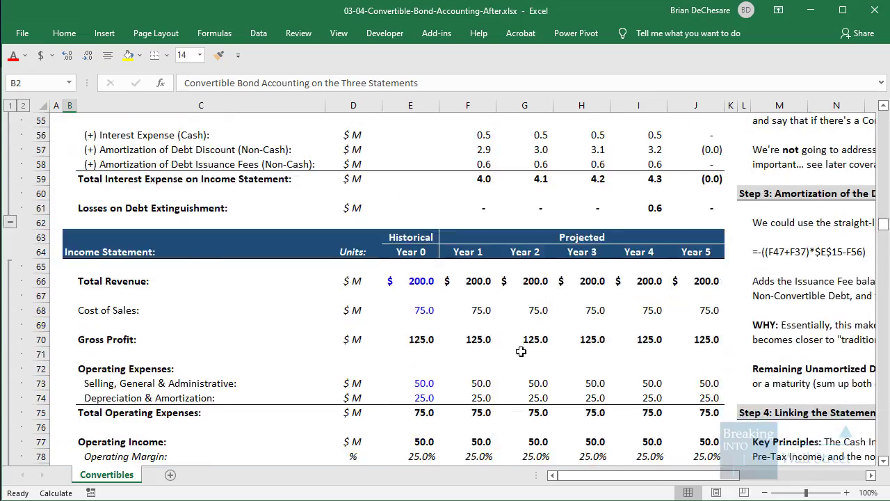
{"action": "scroll", "coordinate": [520, 351], "scroll_direction": "down", "scroll_amount": 5}
{"action": "left_click", "coordinate": [523, 352]}
{"action": "scroll", "coordinate": [501, 358], "scroll_direction": "down", "scroll_amount": 2}
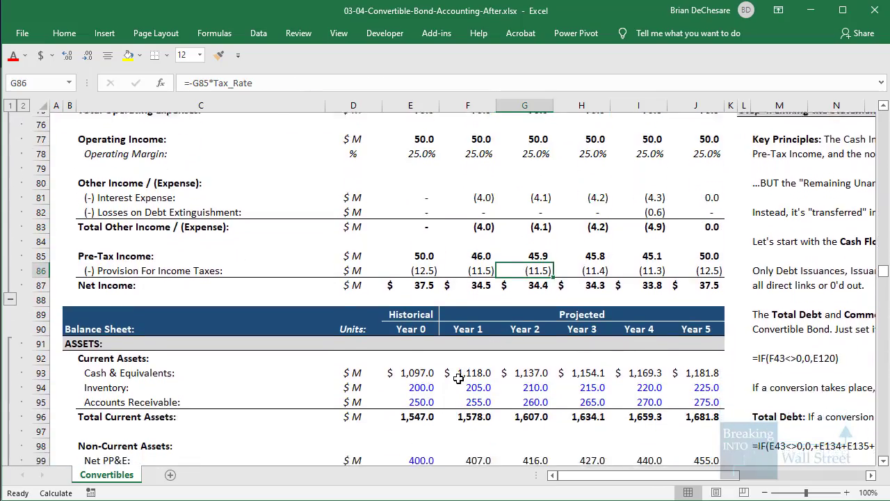
{"action": "scroll", "coordinate": [459, 378], "scroll_direction": "down", "scroll_amount": 8}
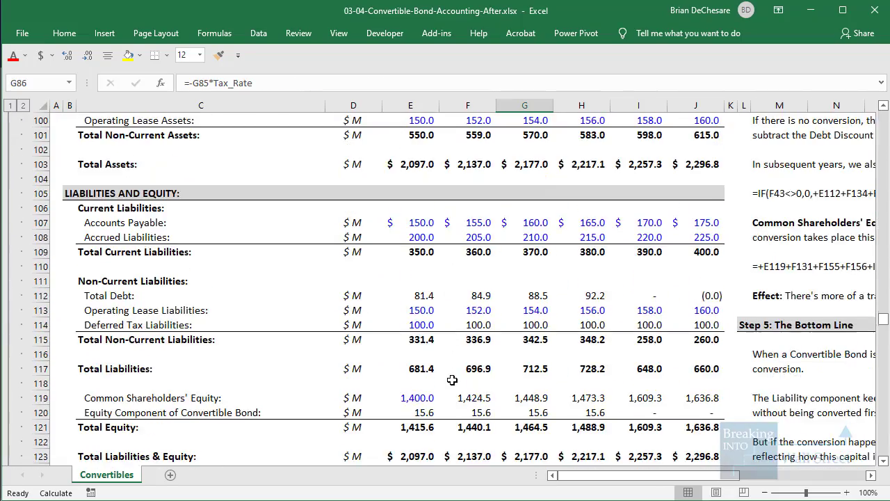
{"action": "scroll", "coordinate": [452, 379], "scroll_direction": "down", "scroll_amount": 2}
{"action": "left_click", "coordinate": [452, 381]}
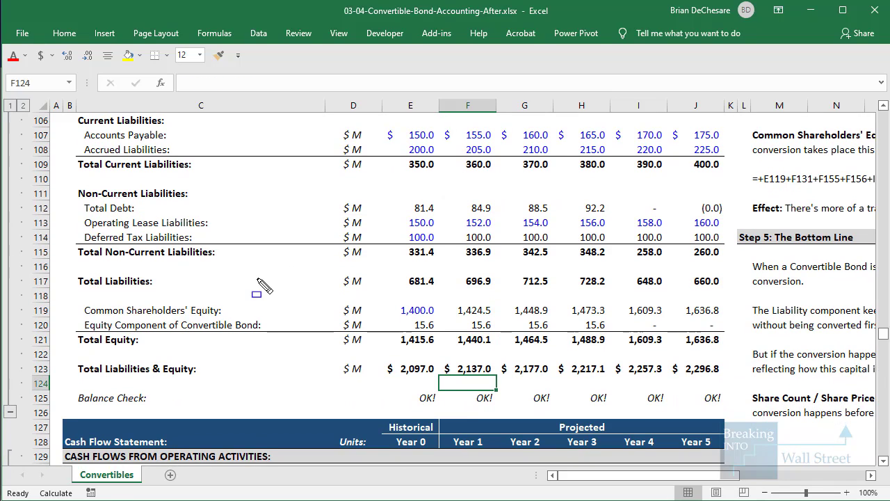
{"action": "left_click_drag", "start_coordinate": [69, 188], "coordinate": [620, 223]}
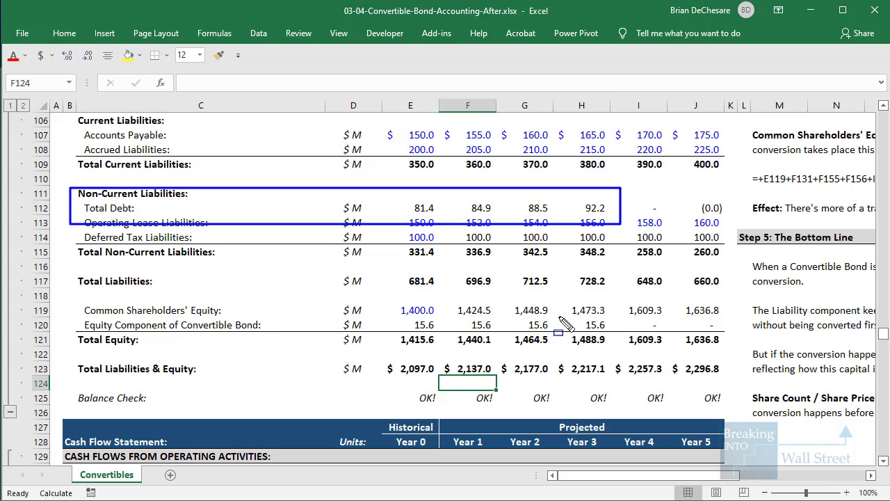
{"action": "mouse_move", "coordinate": [556, 306]}
{"action": "left_mouse_down"}
{"action": "mouse_move", "coordinate": [575, 326]}
{"action": "mouse_move", "coordinate": [616, 336]}
{"action": "left_mouse_up"}
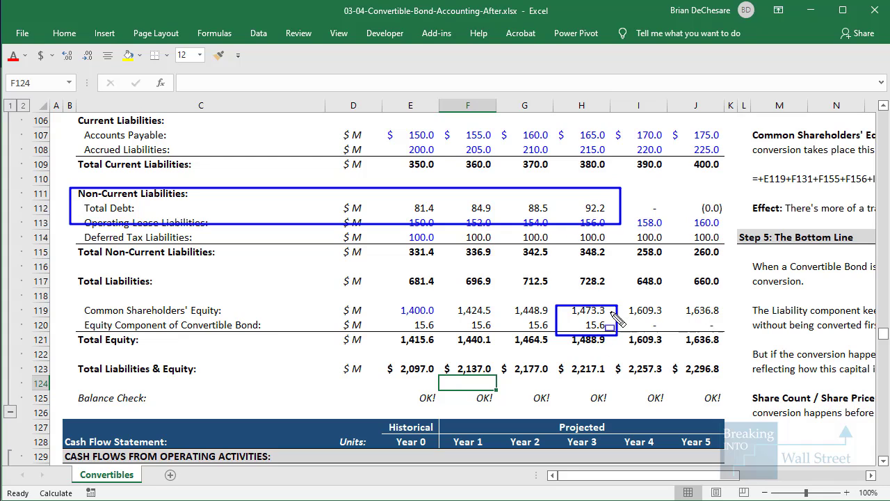
{"action": "mouse_move", "coordinate": [616, 298]}
{"action": "left_mouse_down"}
{"action": "mouse_move", "coordinate": [696, 326]}
{"action": "mouse_move", "coordinate": [699, 344]}
{"action": "mouse_move", "coordinate": [685, 372]}
{"action": "mouse_move", "coordinate": [673, 351]}
{"action": "left_mouse_up"}
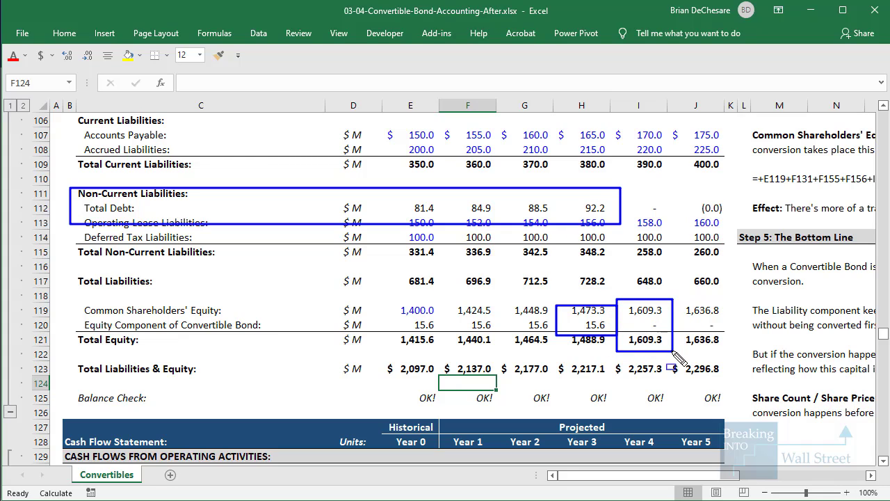
{"action": "key", "text": "Escape"}
Check the Year 4 Common Shareholders' Equity formula in I119 against the bond's equity component and Total Debt rows through Year 3.
{"action": "left_click", "coordinate": [642, 311]}
{"action": "scroll", "coordinate": [643, 311], "scroll_direction": "up", "scroll_amount": 1}
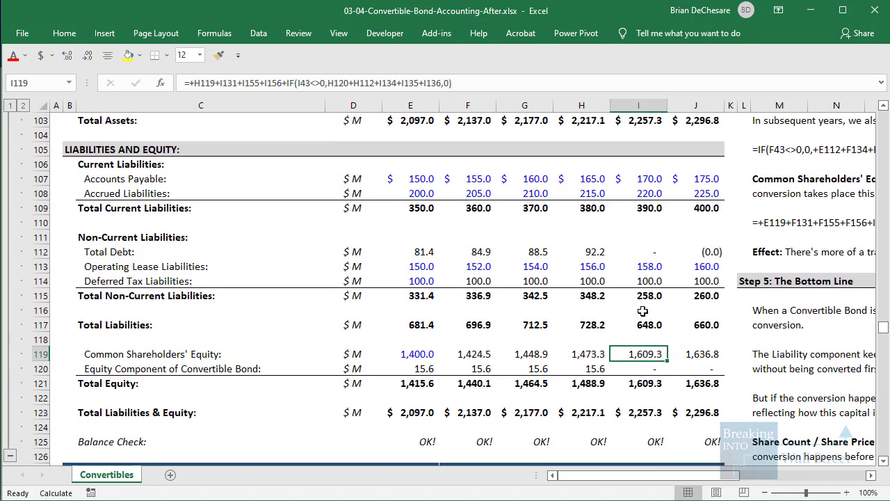
{"action": "scroll", "coordinate": [643, 311], "scroll_direction": "up", "scroll_amount": 3}
{"action": "scroll", "coordinate": [643, 311], "scroll_direction": "down", "scroll_amount": 4}
{"action": "left_click_drag", "start_coordinate": [600, 325], "coordinate": [138, 326]}
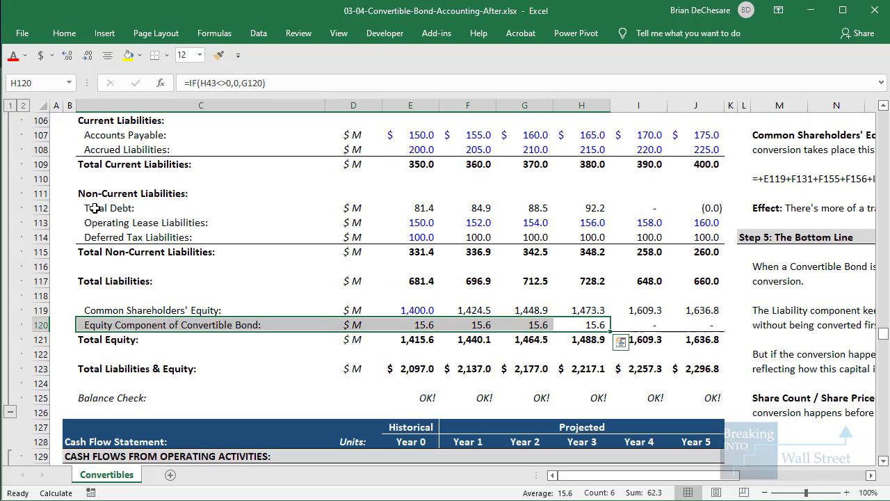
{"action": "left_click_drag", "start_coordinate": [95, 208], "coordinate": [591, 207]}
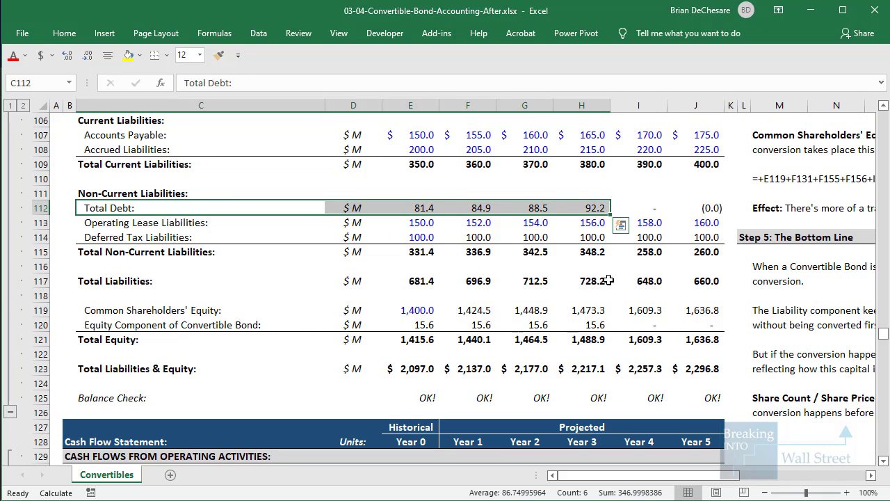
{"action": "left_click", "coordinate": [657, 310]}
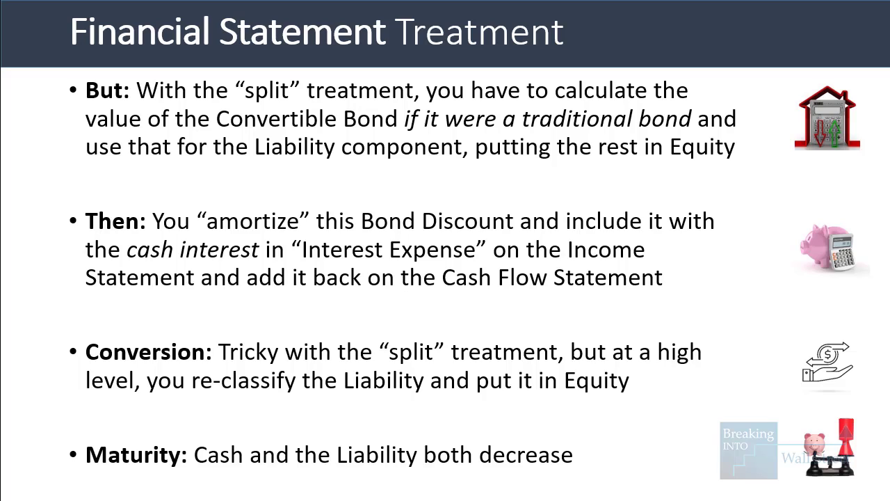
{"action": "key", "text": "Right"}
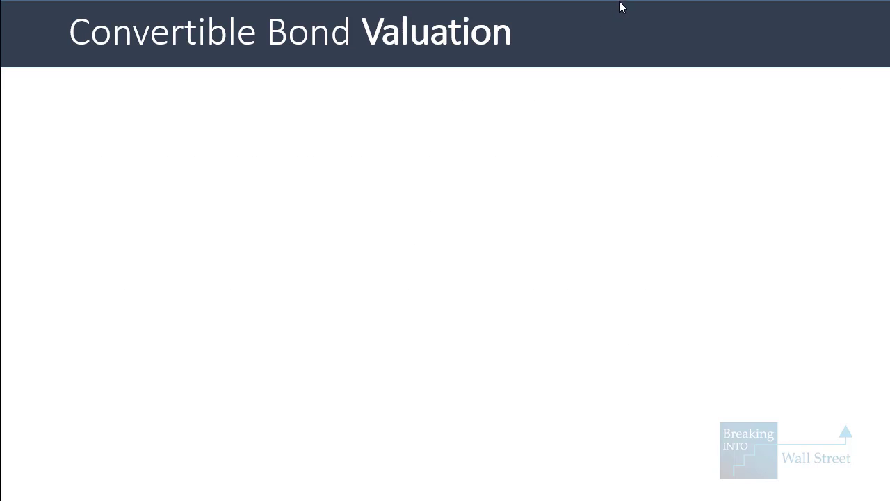
{"action": "key", "text": "Right"}
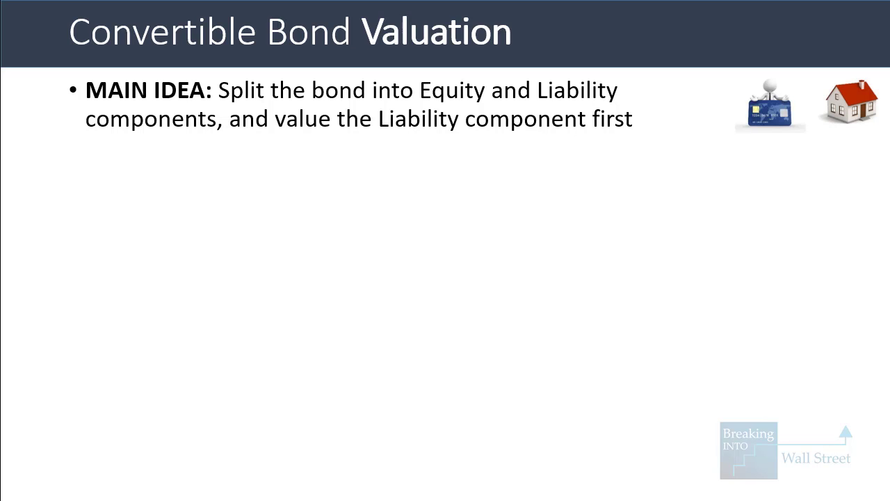
{"action": "key", "text": "Right"}
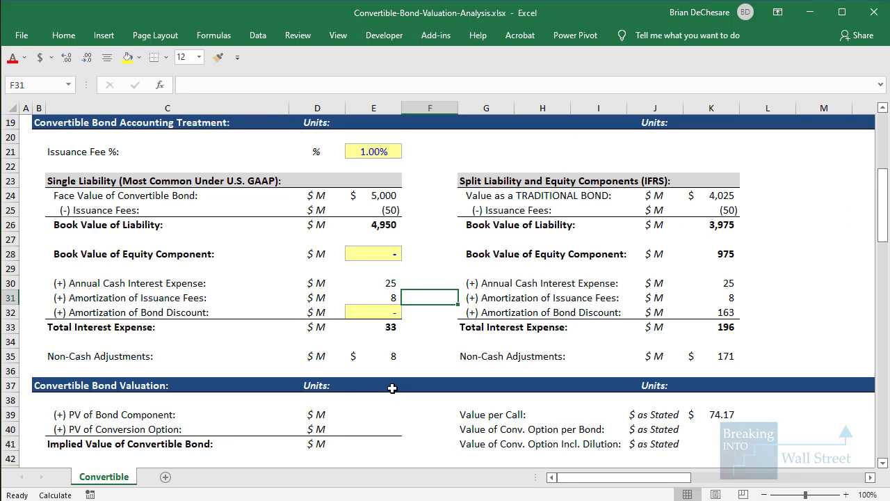
Copy the PRICE formula for Value as a Traditional Bond from K24 into PV of Bond Component in E39.
{"action": "left_click", "coordinate": [394, 387]}
{"action": "scroll", "coordinate": [392, 388], "scroll_direction": "down", "scroll_amount": 1}
{"action": "left_click", "coordinate": [727, 154]}
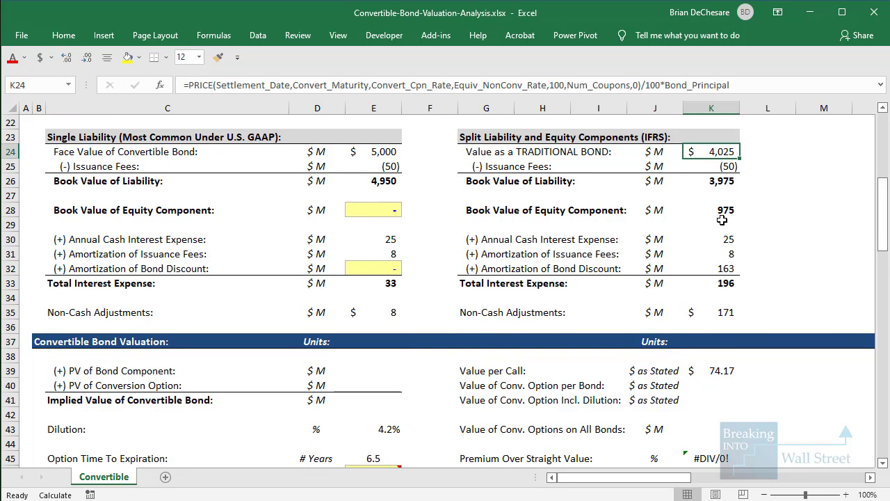
{"action": "key", "text": "F2"}
{"action": "scroll", "coordinate": [722, 219], "scroll_direction": "up", "scroll_amount": 2}
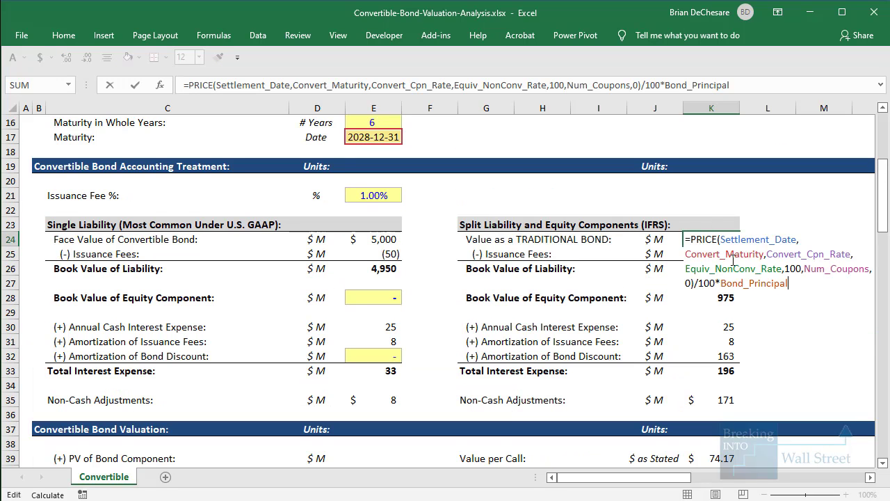
{"action": "key", "text": "ctrl+shift+Home"}
{"action": "key", "text": "ctrl+c"}
{"action": "key", "text": "Escape"}
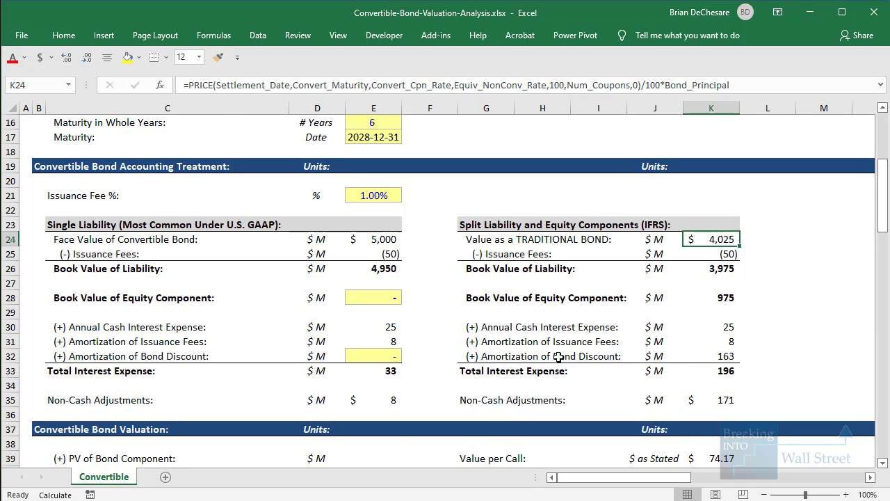
{"action": "scroll", "coordinate": [559, 358], "scroll_direction": "down", "scroll_amount": 4}
{"action": "left_click", "coordinate": [372, 283]}
{"action": "key", "text": "ctrl+v"}
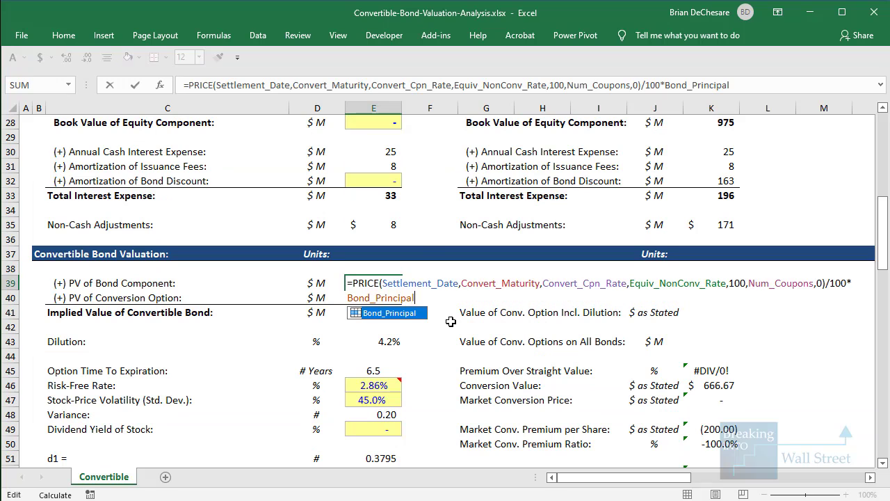
{"action": "key", "text": "Return"}
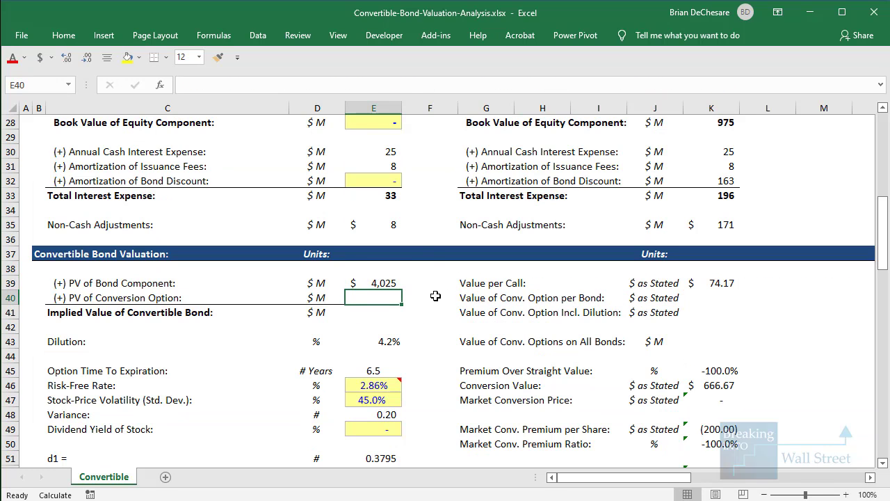
Review the PRICE formula behind PV of Bond Component in E39 and the empty PV of Conversion Option and Implied Value rows.
{"action": "left_click", "coordinate": [358, 281]}
{"action": "scroll", "coordinate": [45, 223], "scroll_direction": "down", "scroll_amount": 1}
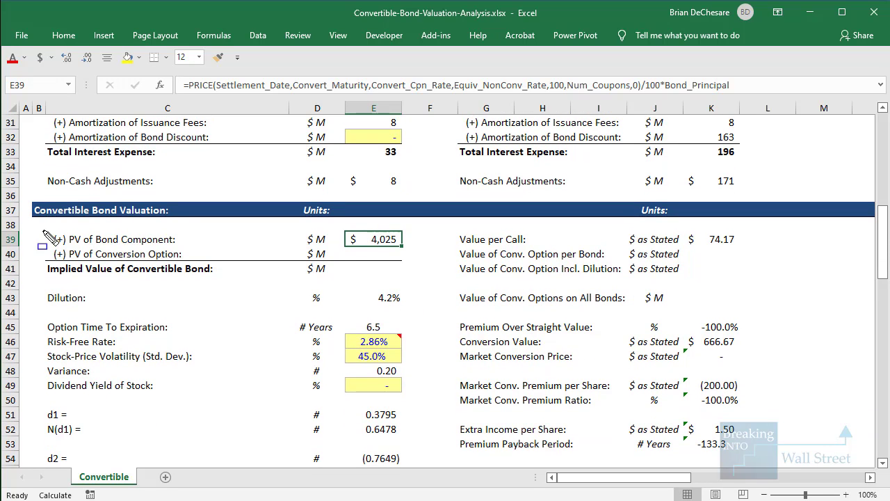
{"action": "left_click_drag", "start_coordinate": [39, 227], "coordinate": [405, 282]}
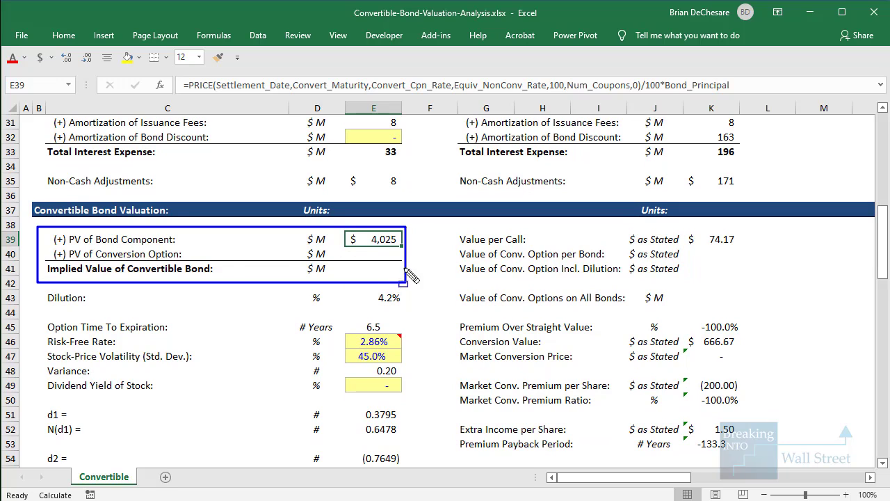
{"action": "key", "text": "Escape"}
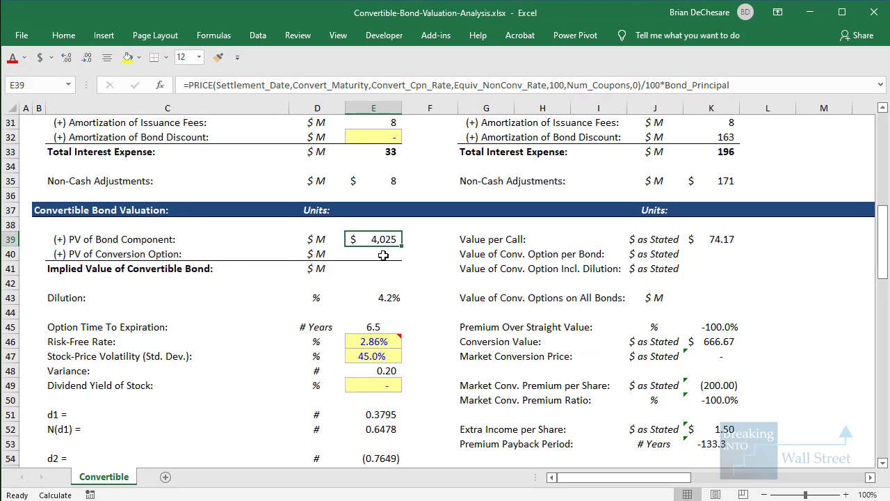
{"action": "key", "text": "Down"}
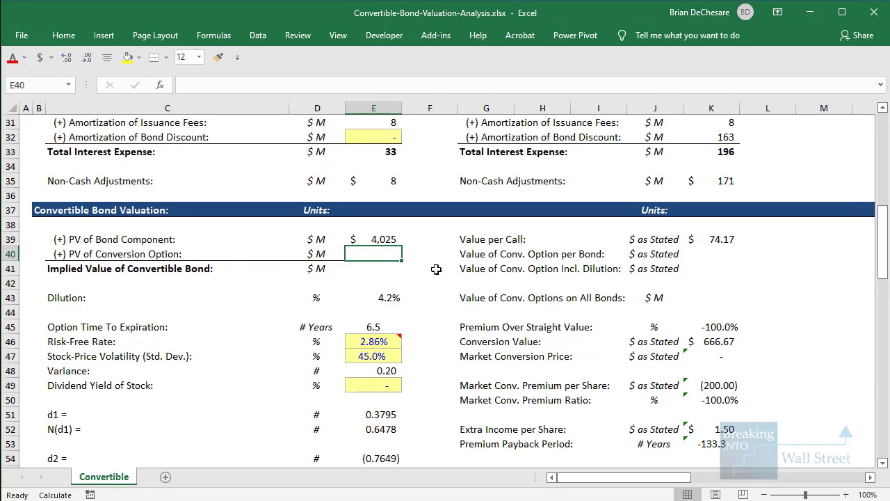
{"action": "left_click", "coordinate": [377, 238]}
{"action": "left_click", "coordinate": [372, 253]}
{"action": "left_click_drag", "start_coordinate": [61, 257], "coordinate": [367, 273]}
Compare the IFRS traditional bond value and Book Value of Equity Component with the bond valuation rows for the conversion option and implied value.
{"action": "scroll", "coordinate": [452, 256], "scroll_direction": "up", "scroll_amount": 4}
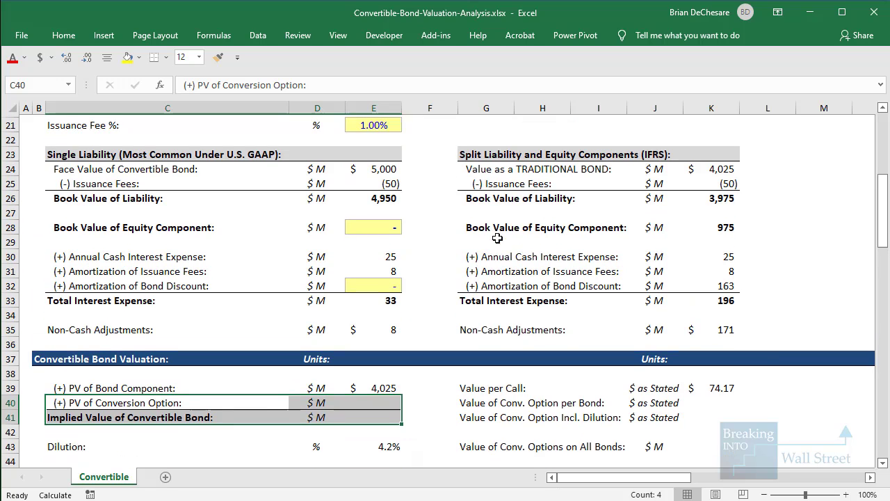
{"action": "left_click_drag", "start_coordinate": [465, 237], "coordinate": [746, 263]}
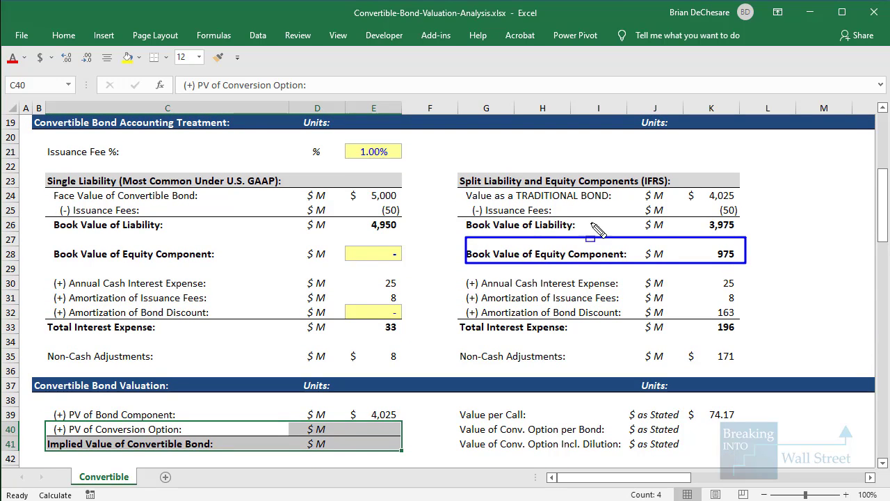
{"action": "left_click_drag", "start_coordinate": [445, 176], "coordinate": [751, 206]}
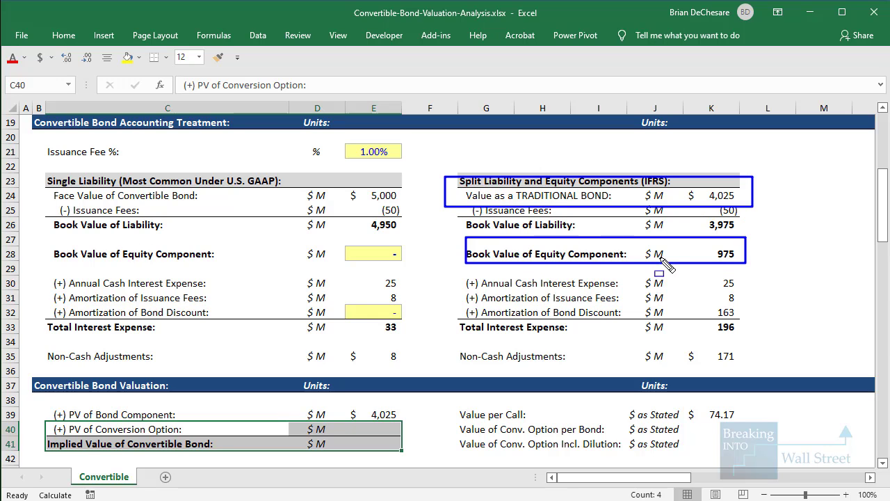
{"action": "key", "text": "Escape"}
{"action": "scroll", "coordinate": [723, 257], "scroll_direction": "down", "scroll_amount": 4}
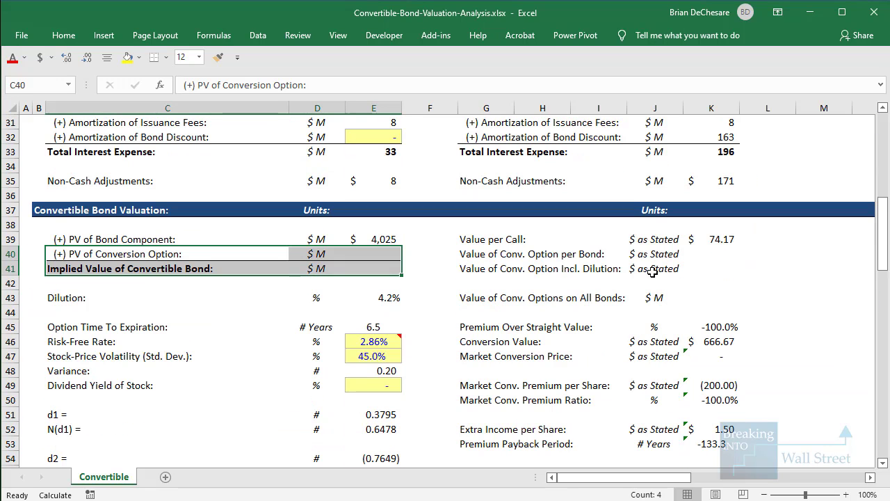
{"action": "left_click_drag", "start_coordinate": [388, 256], "coordinate": [385, 269]}
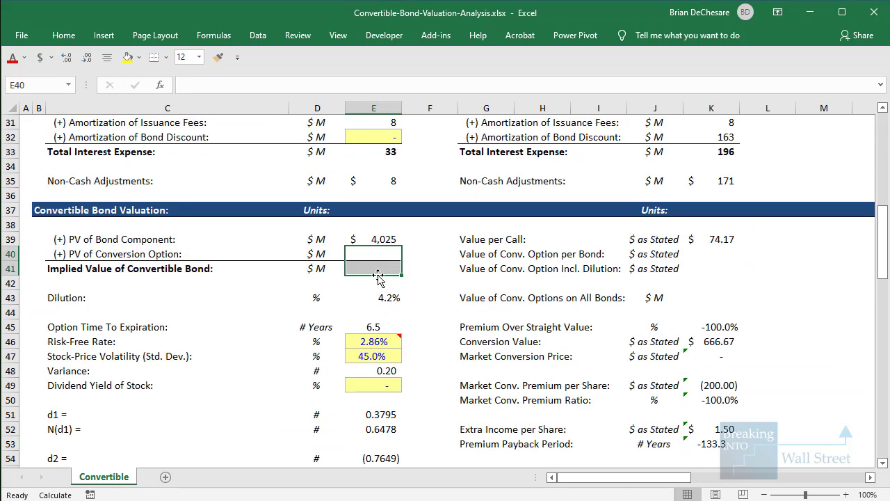
{"action": "scroll", "coordinate": [385, 269], "scroll_direction": "down", "scroll_amount": 1}
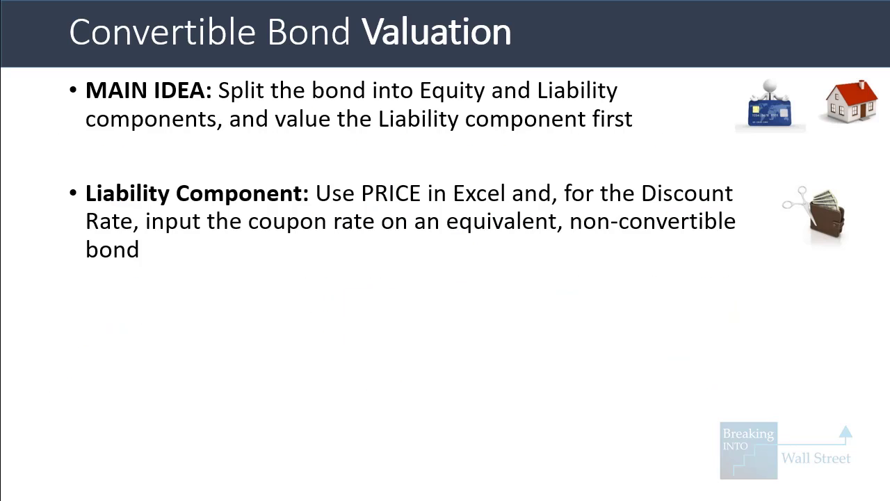
{"action": "key", "text": "Right"}
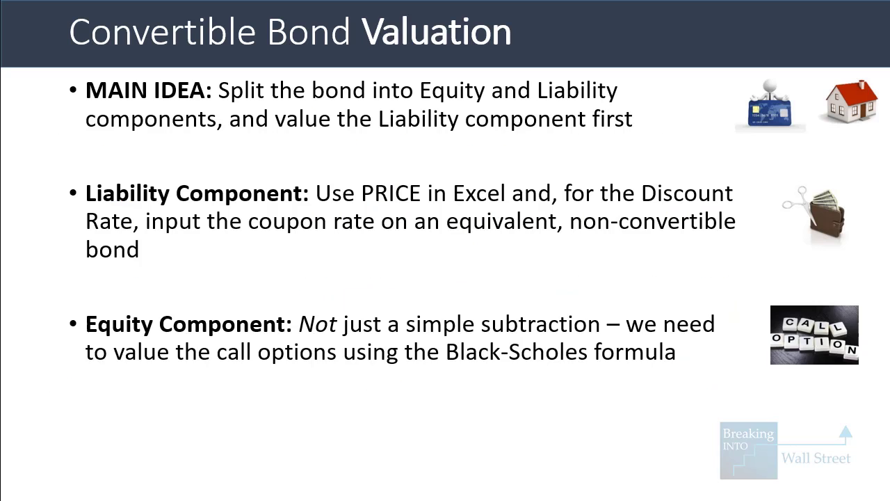
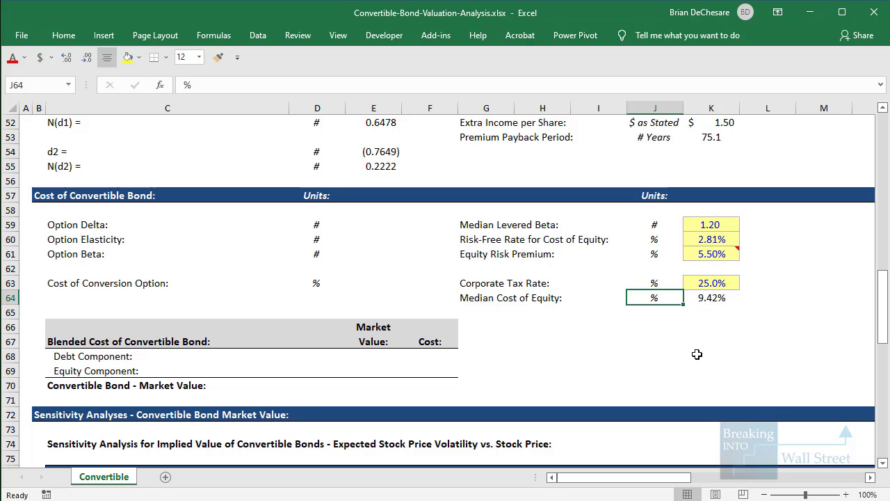
Link Option Delta in E59 to N(d1) in E52.
{"action": "key", "text": "Right"}
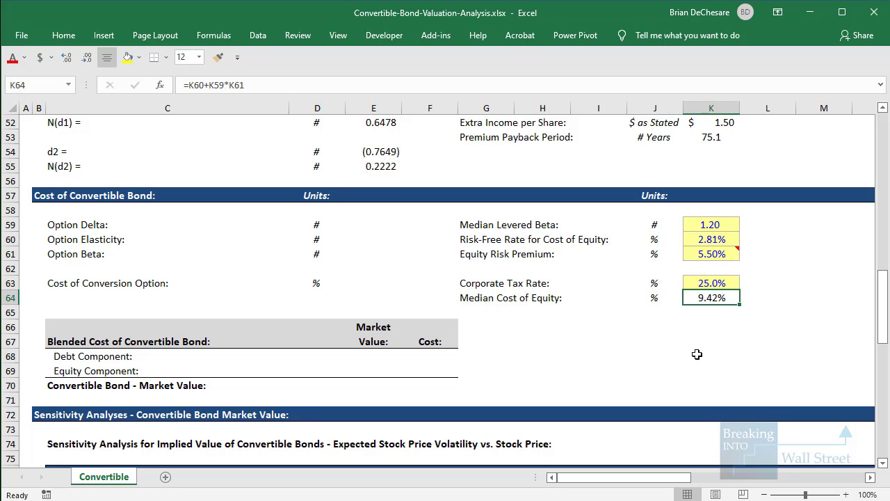
{"action": "key", "text": "Left"}
{"action": "key", "text": "Left"}
{"action": "key", "text": "Left"}
{"action": "key", "text": "Left"}
{"action": "key", "text": "Left"}
{"action": "key", "text": "Left"}
{"action": "key", "text": "Up"}
{"action": "key", "text": "Up"}
{"action": "key", "text": "Up"}
{"action": "key", "text": "Up"}
{"action": "key", "text": "Up"}
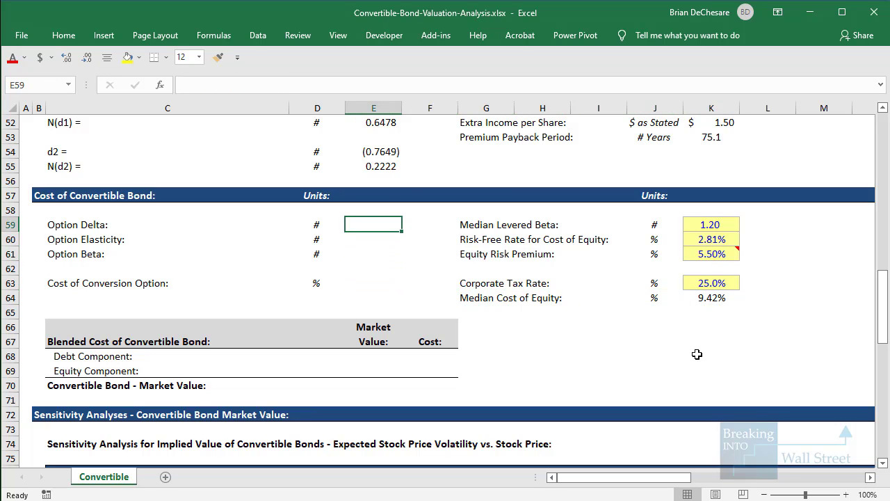
{"action": "type", "text": "="}
{"action": "scroll", "coordinate": [691, 347], "scroll_direction": "up", "scroll_amount": 3}
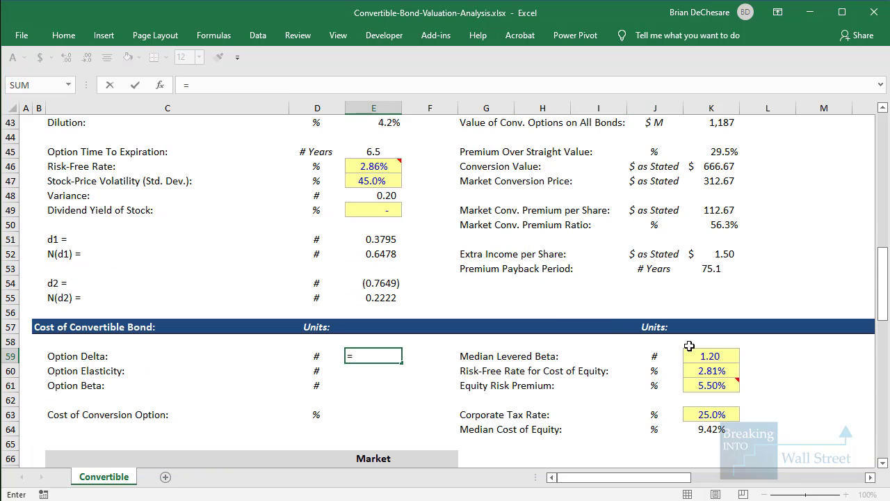
{"action": "left_click", "coordinate": [384, 257]}
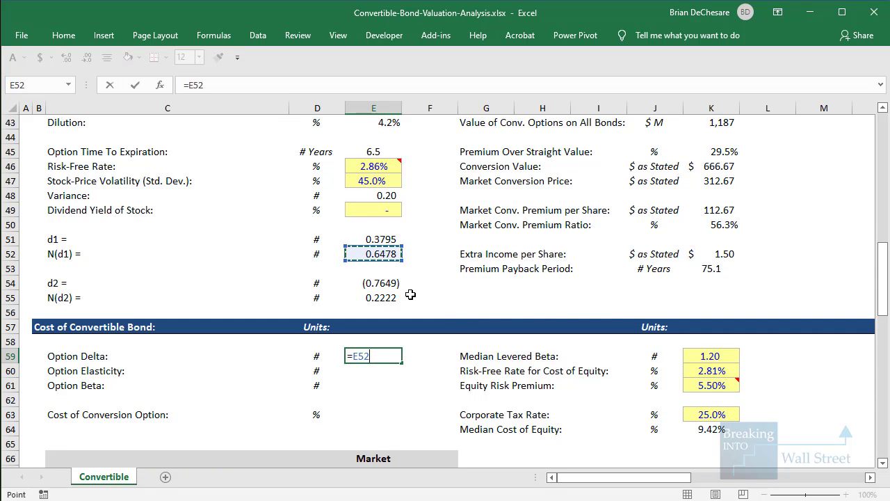
{"action": "key", "text": "Return"}
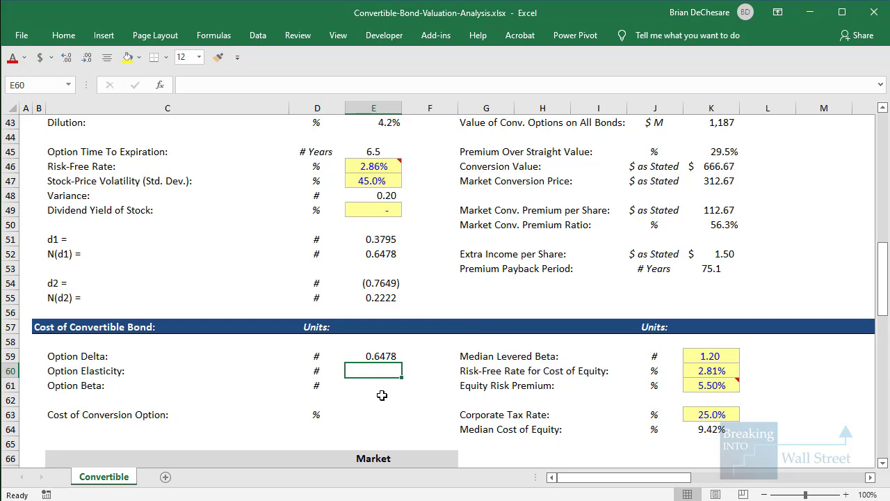
Calculate Option Elasticity in E60 as Option Delta times potentially dilutive shares times share price, divided by PV of Conversion Option: =E59*(K11*Share_Price)/E40.
{"action": "type", "text": "="}
{"action": "key", "text": "Up"}
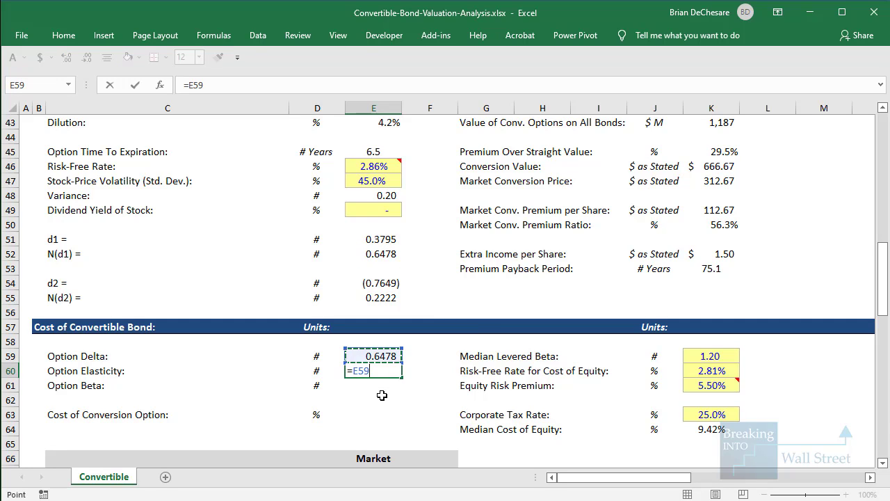
{"action": "type", "text": "*"}
{"action": "scroll", "coordinate": [381, 395], "scroll_direction": "up", "scroll_amount": 14}
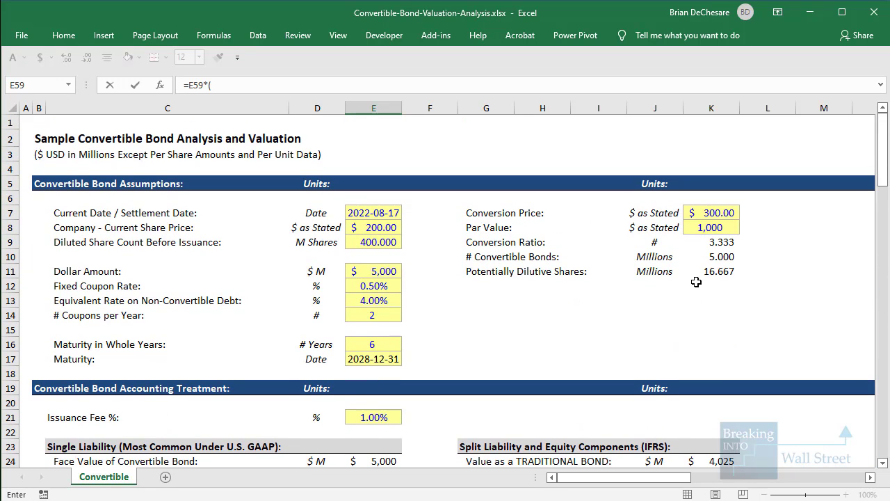
{"action": "left_click", "coordinate": [722, 255]}
{"action": "key", "text": "Down"}
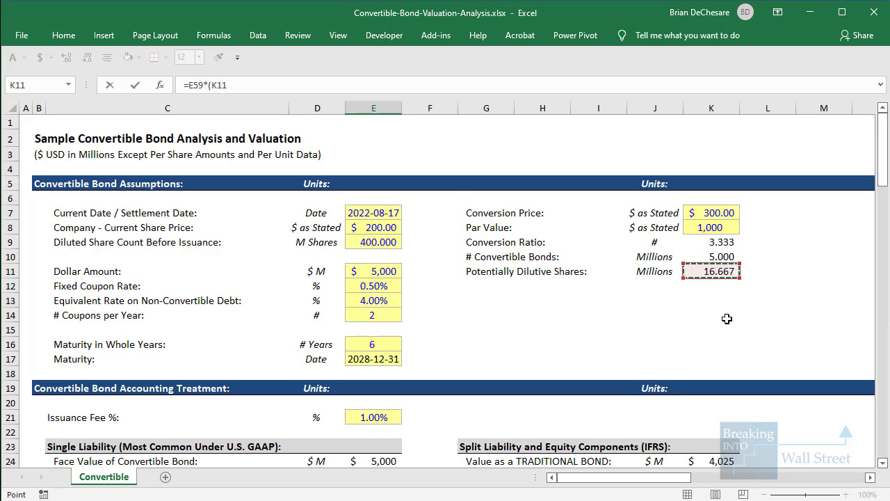
{"action": "type", "text": "*"}
{"action": "left_click", "coordinate": [379, 224]}
{"action": "type", "text": ")/"}
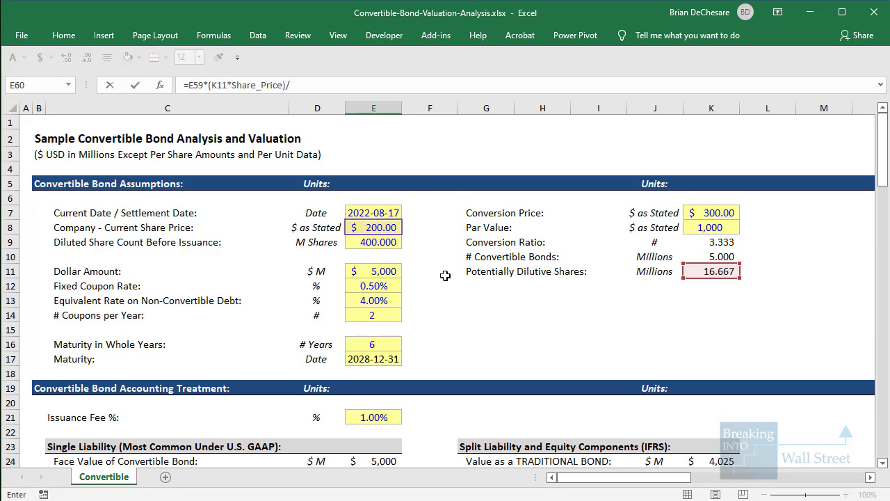
{"action": "scroll", "coordinate": [369, 347], "scroll_direction": "down", "scroll_amount": 9}
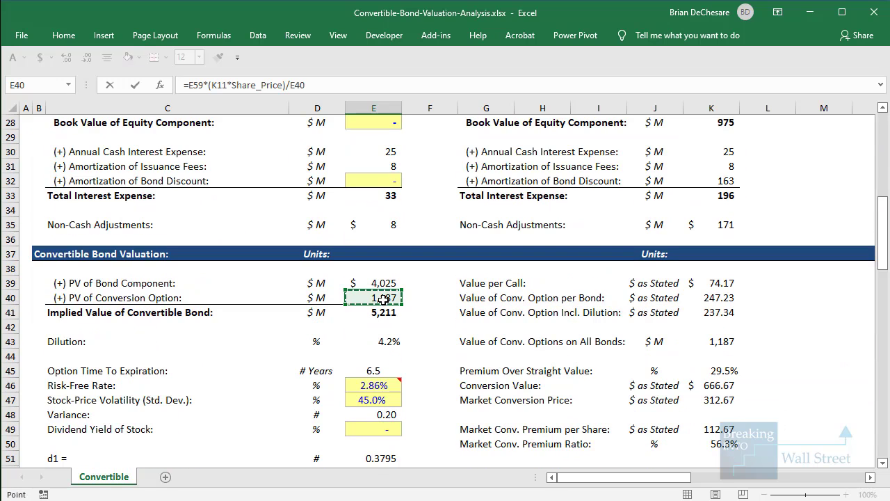
{"action": "left_click", "coordinate": [376, 298]}
{"action": "key", "text": "ctrl+Return"}
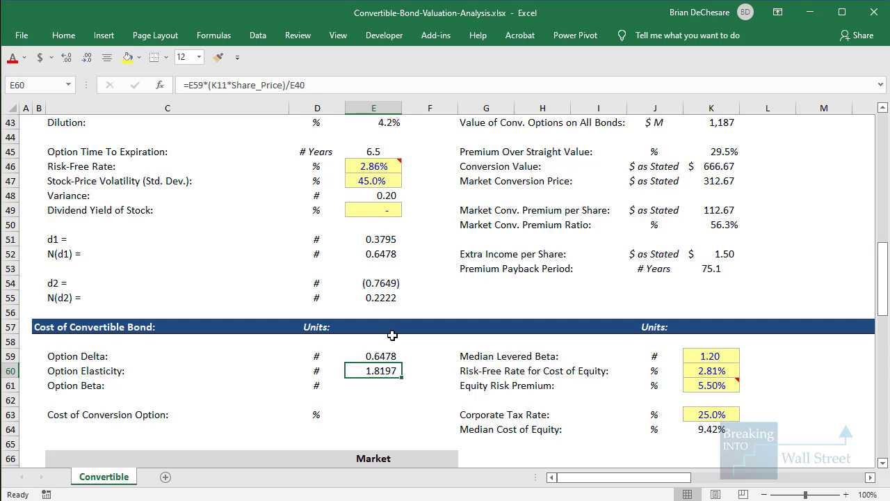
Calculate Option Beta in E61 as Option Elasticity times Median Levered Beta, using =E60*K59.
{"action": "key", "text": "Down"}
{"action": "type", "text": "="}
{"action": "key", "text": "Escape"}
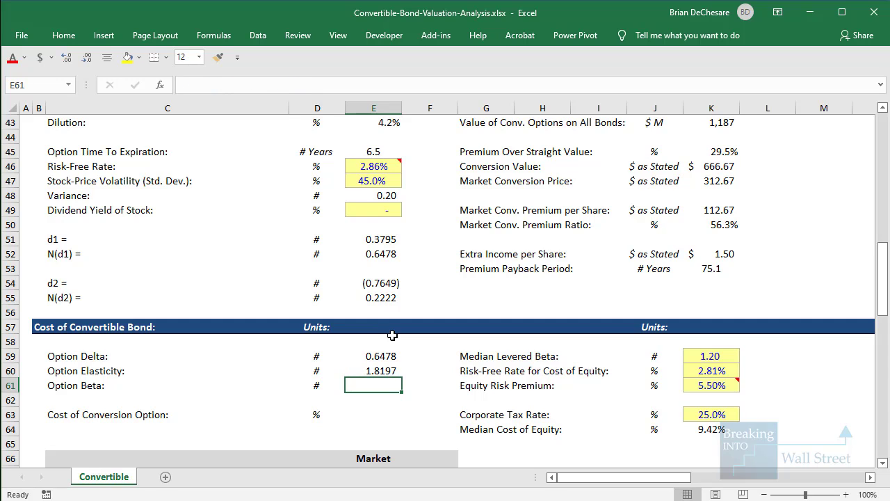
{"action": "type", "text": "="}
{"action": "key", "text": "Up"}
{"action": "type", "text": "*"}
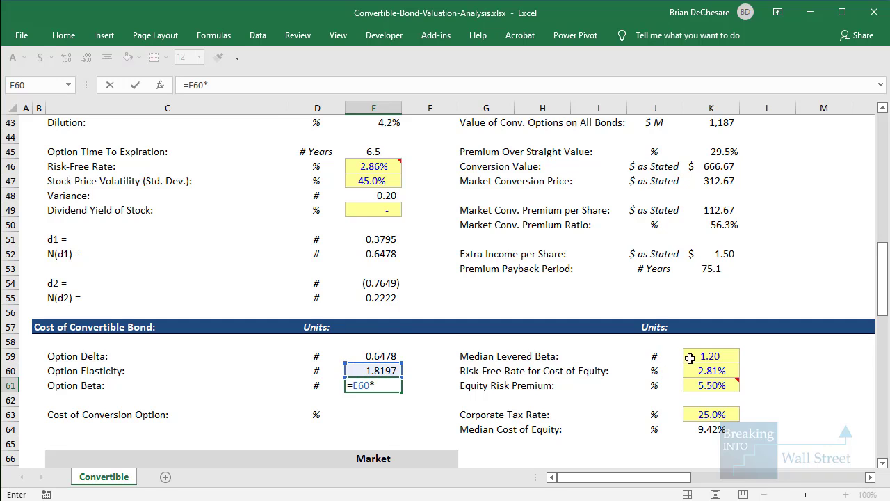
{"action": "left_click", "coordinate": [710, 356]}
{"action": "scroll", "coordinate": [465, 383], "scroll_direction": "down", "scroll_amount": 1}
{"action": "scroll", "coordinate": [464, 384], "scroll_direction": "down", "scroll_amount": 1}
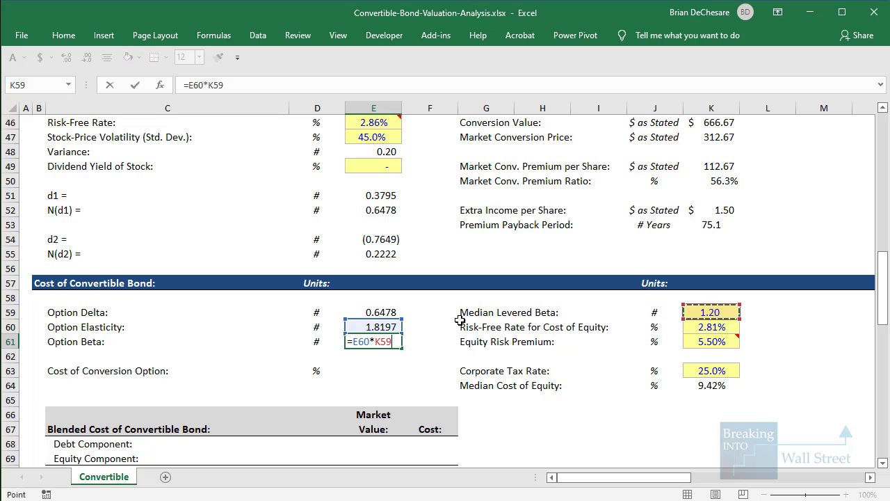
{"action": "mouse_move", "coordinate": [456, 298]}
{"action": "left_mouse_down"}
{"action": "mouse_move", "coordinate": [740, 328]}
{"action": "mouse_move", "coordinate": [750, 318]}
{"action": "left_mouse_up"}
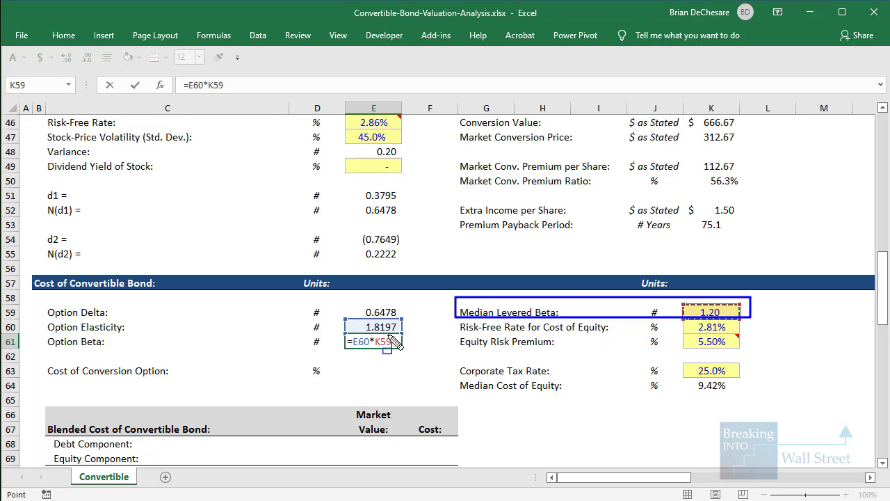
{"action": "left_click_drag", "start_coordinate": [339, 313], "coordinate": [413, 352]}
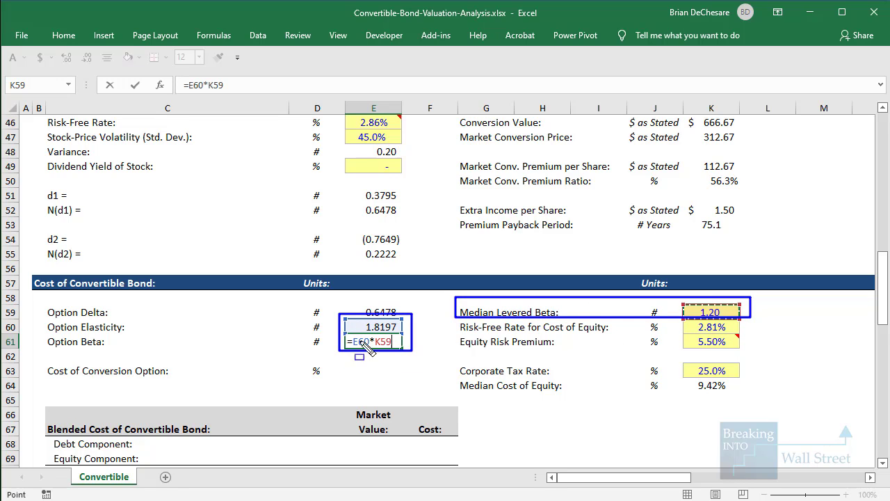
{"action": "key", "text": "Escape"}
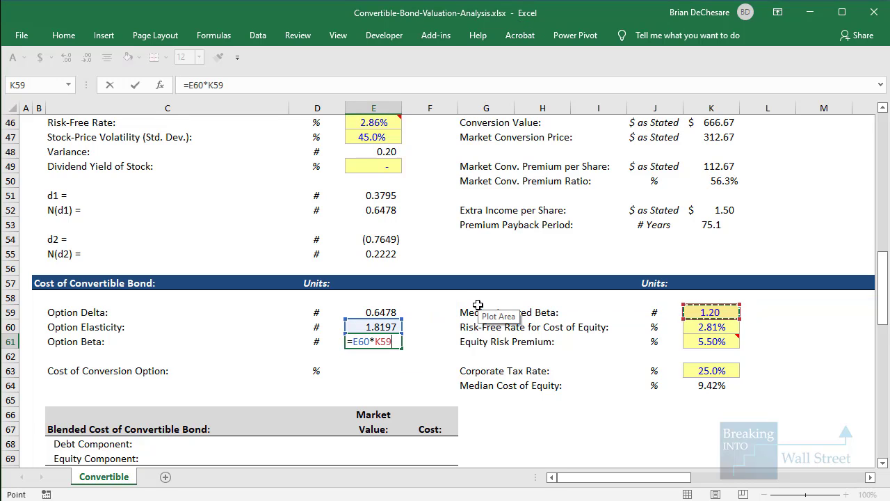
{"action": "key", "text": "ctrl+Return"}
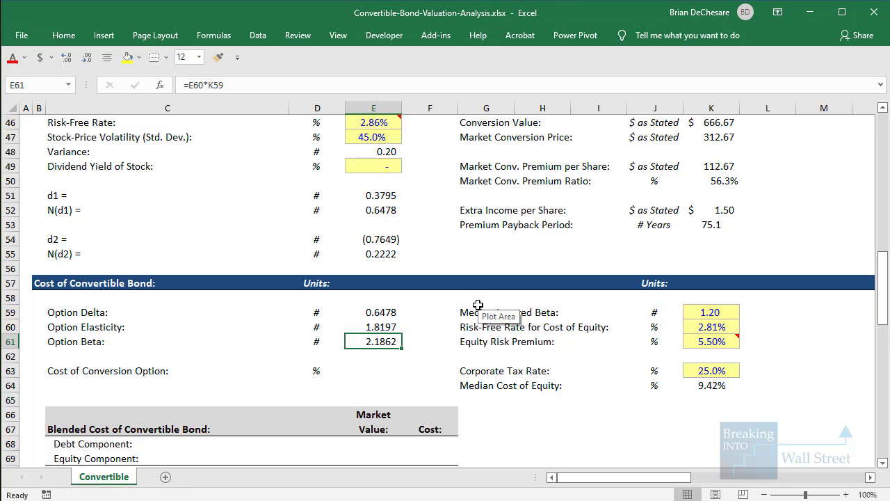
Calculate Cost of Conversion Option in E63 from the risk-free rate, Equity Risk Premium and Option Beta with =K60+K61*E61.
{"action": "key", "text": "Down"}
{"action": "key", "text": "Down"}
{"action": "scroll", "coordinate": [461, 354], "scroll_direction": "down", "scroll_amount": 1}
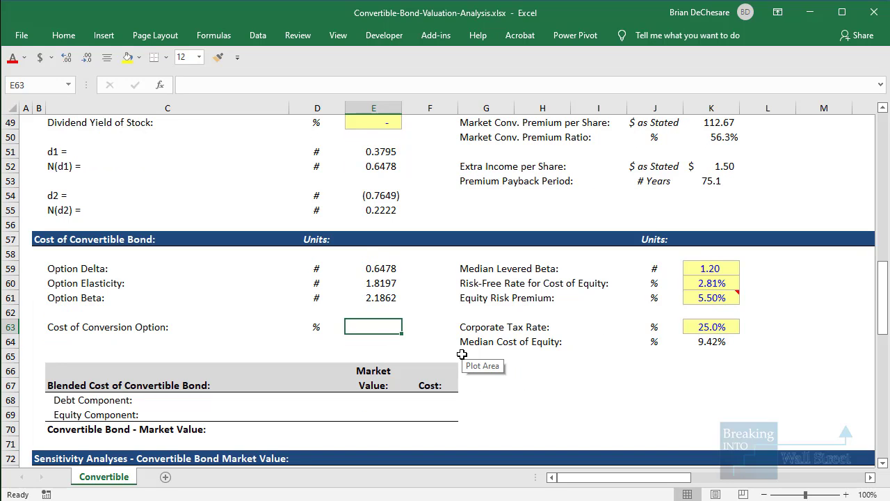
{"action": "type", "text": "="}
{"action": "key", "text": "Right"}
{"action": "key", "text": "Right"}
{"action": "key", "text": "Right"}
{"action": "key", "text": "Right"}
{"action": "key", "text": "Right"}
{"action": "key", "text": "Up"}
{"action": "key", "text": "Up"}
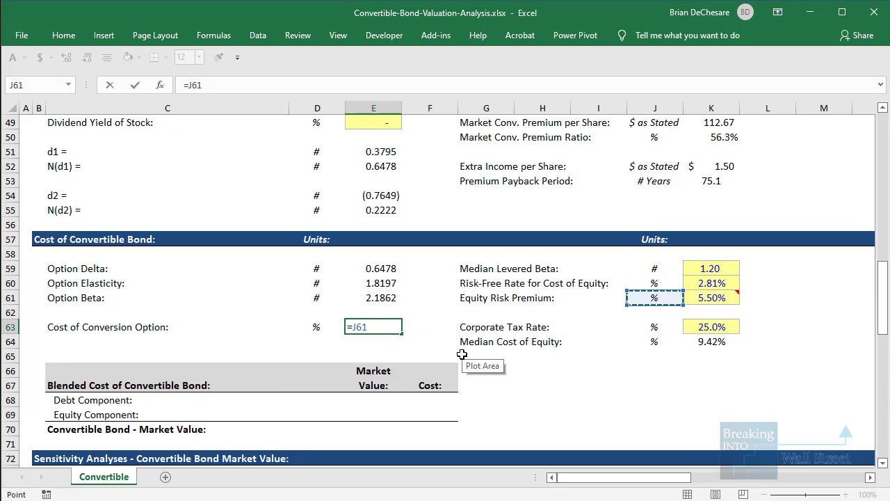
{"action": "key", "text": "Up"}
{"action": "key", "text": "Right"}
{"action": "type", "text": "+"}
{"action": "key", "text": "Right"}
{"action": "key", "text": "Right"}
{"action": "key", "text": "Right"}
{"action": "key", "text": "Up"}
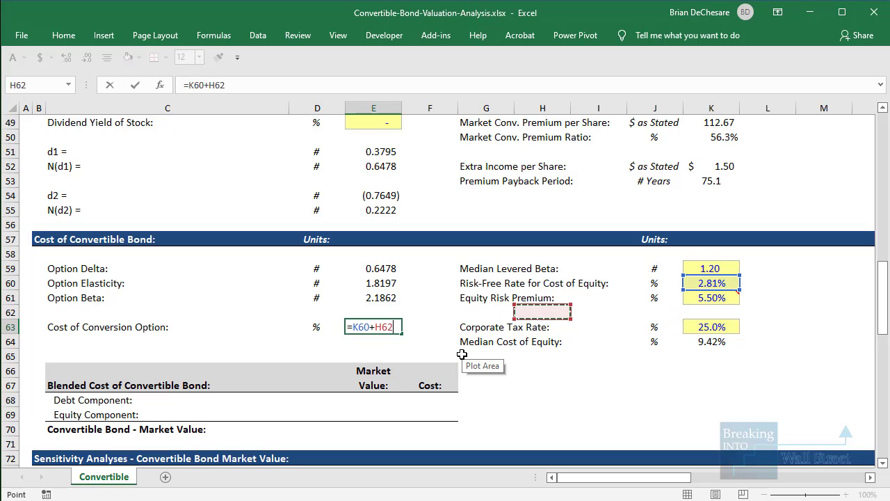
{"action": "key", "text": "Up"}
{"action": "key", "text": "Right"}
{"action": "key", "text": "Right"}
{"action": "key", "text": "Right"}
{"action": "type", "text": "*"}
{"action": "key", "text": "Up"}
{"action": "key", "text": "Up"}
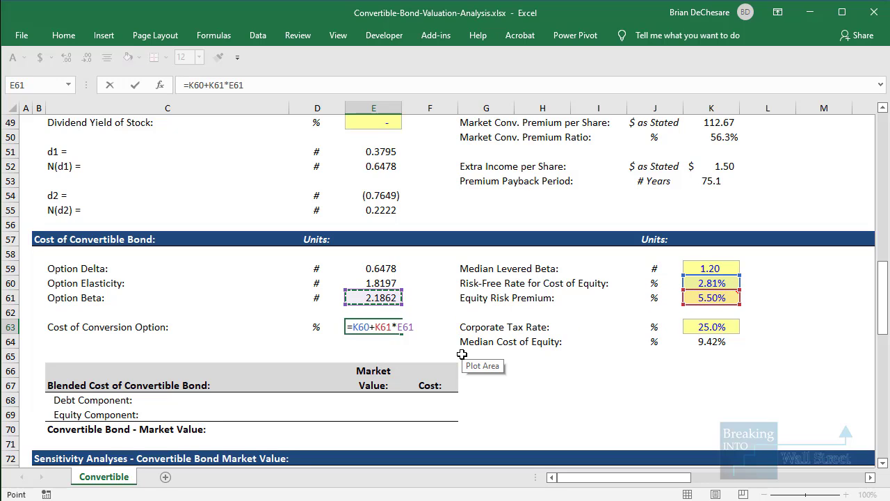
{"action": "key", "text": "ctrl+Return"}
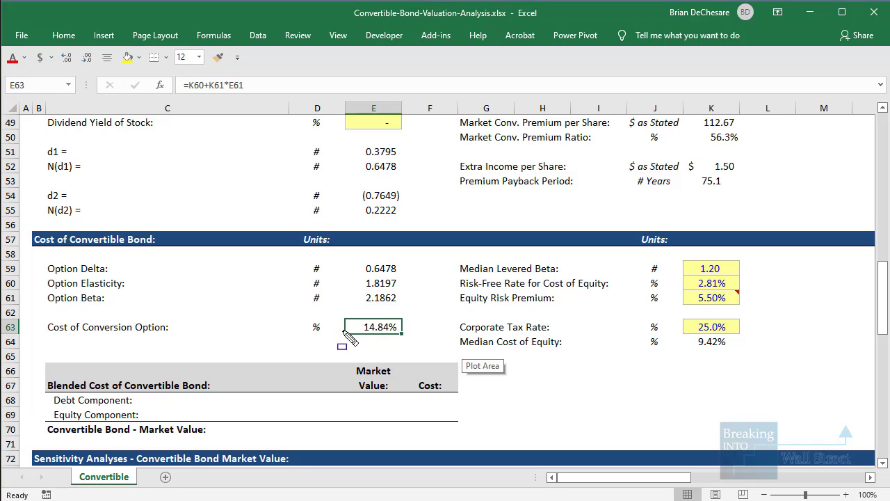
Link the Debt Component's market value in E68 to the PV of Bond Component with =E39.
{"action": "mouse_move", "coordinate": [339, 311]}
{"action": "left_mouse_down"}
{"action": "mouse_move", "coordinate": [436, 333]}
{"action": "mouse_move", "coordinate": [667, 349]}
{"action": "left_mouse_up"}
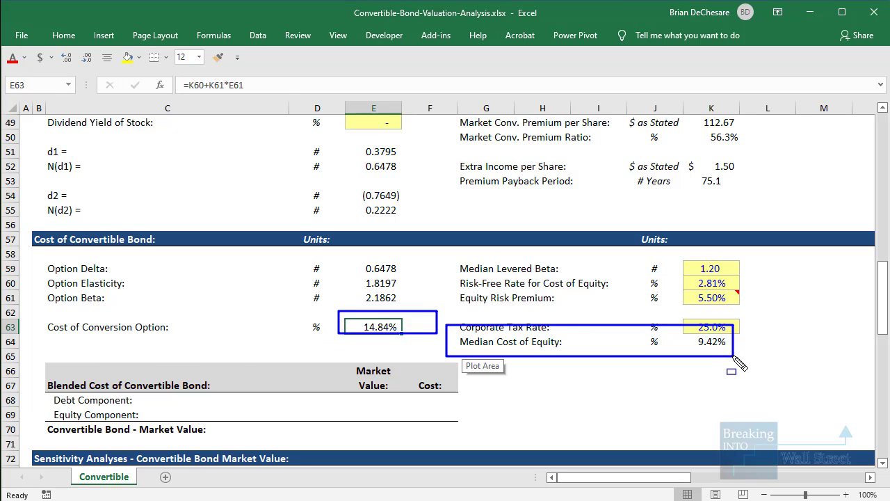
{"action": "key", "text": "Escape"}
{"action": "left_click", "coordinate": [361, 399]}
{"action": "type", "text": "="}
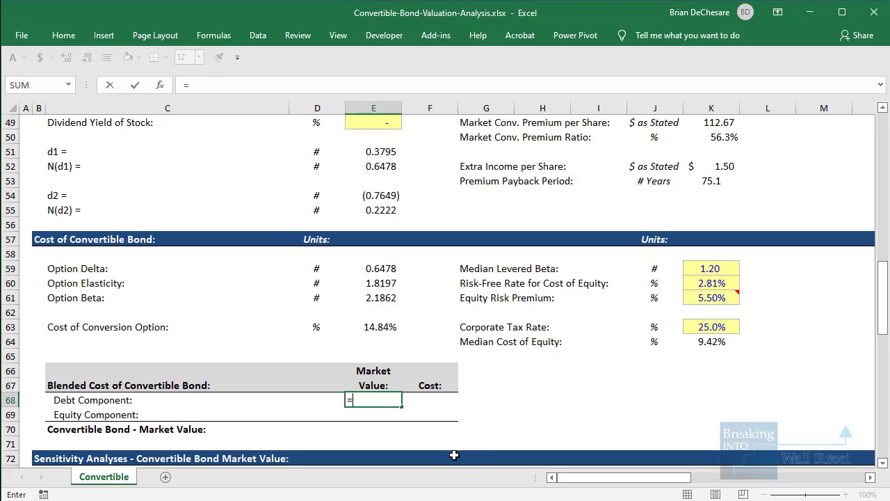
{"action": "scroll", "coordinate": [417, 348], "scroll_direction": "up", "scroll_amount": 5}
{"action": "scroll", "coordinate": [389, 238], "scroll_direction": "up", "scroll_amount": 1}
{"action": "left_click", "coordinate": [376, 196]}
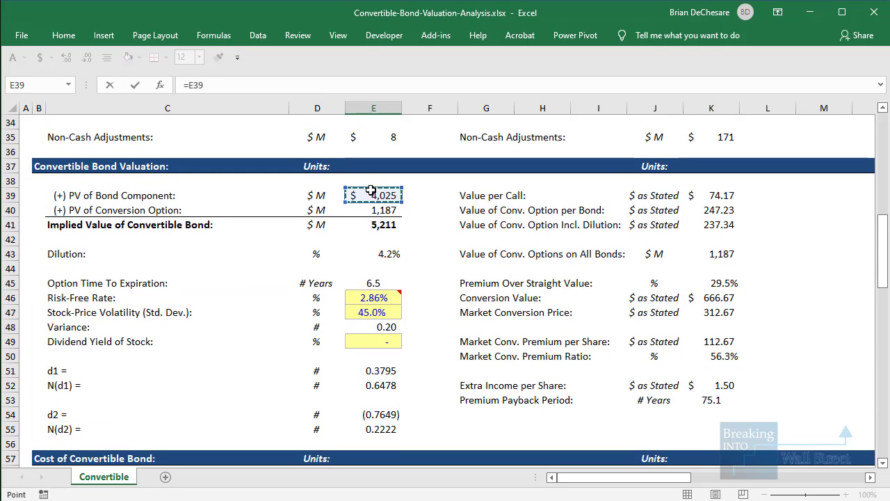
{"action": "key", "text": "Return"}
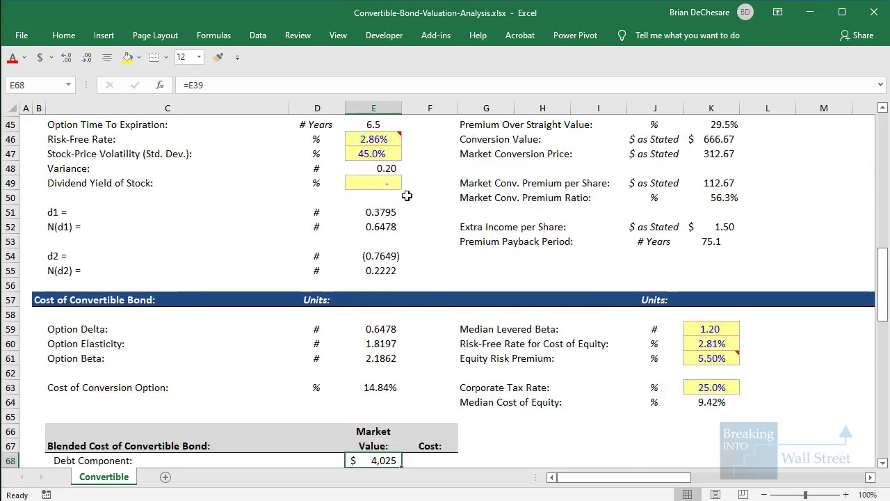
Copy the Debt Component's market value formula from E68 to the Equity Component in E69, pasting formulas only.
{"action": "scroll", "coordinate": [417, 195], "scroll_direction": "down", "scroll_amount": 4}
{"action": "key", "text": "ctrl+c"}
{"action": "key", "text": "Down"}
{"action": "key", "text": "ctrl+alt+v"}
{"action": "key", "text": "f"}
{"action": "key", "text": "Return"}
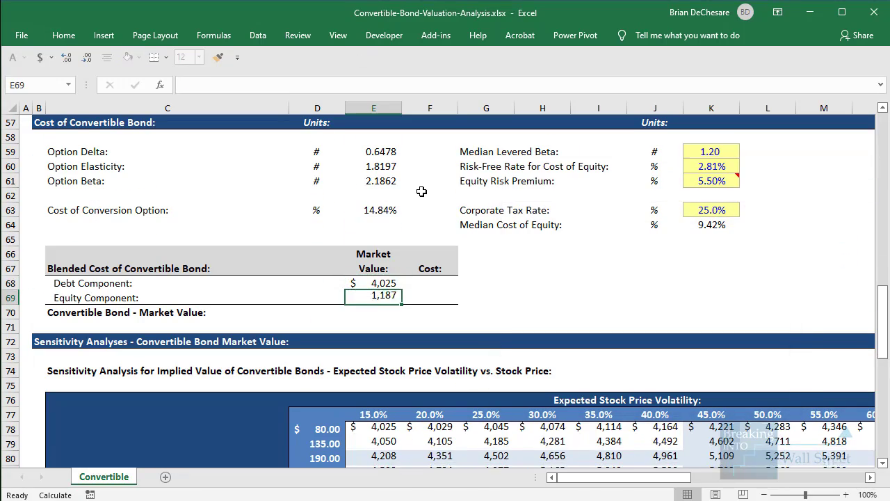
Calculate the Debt Component's after-tax cost in F68 as Equiv_NonConv_Rate times one minus the Corporate Tax Rate in K63.
{"action": "key", "text": "Up"}
{"action": "key", "text": "Right"}
{"action": "type", "text": "="}
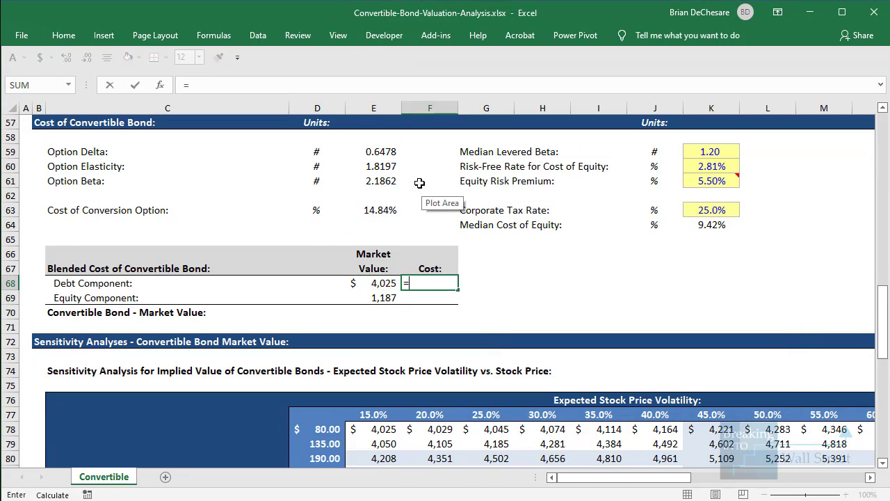
{"action": "scroll", "coordinate": [417, 195], "scroll_direction": "up", "scroll_amount": 16}
{"action": "scroll", "coordinate": [409, 253], "scroll_direction": "up", "scroll_amount": 2}
{"action": "left_click", "coordinate": [391, 272]}
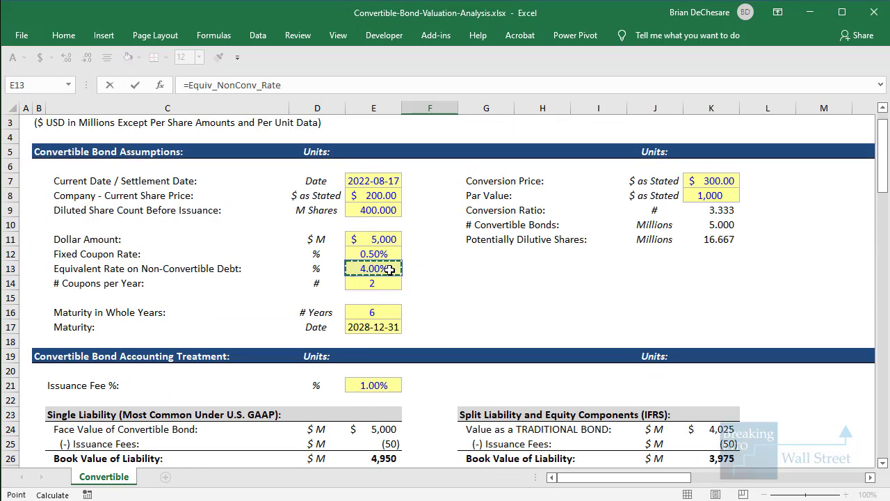
{"action": "scroll", "coordinate": [391, 272], "scroll_direction": "down", "scroll_amount": 17}
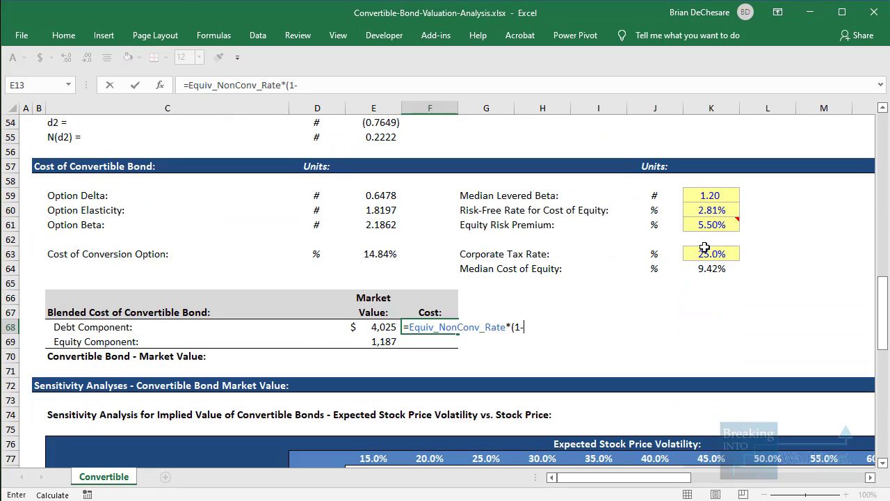
{"action": "left_click", "coordinate": [693, 246]}
{"action": "type", "text": ")"}
{"action": "key", "text": "Return"}
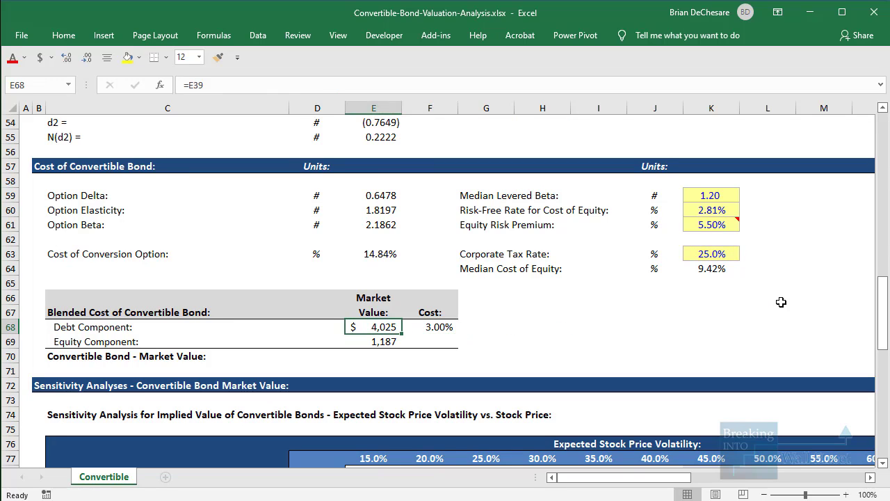
Link the Equity Component's cost in F69 to the Cost of Conversion Option in E63.
{"action": "type", "text": "="}
{"action": "key", "text": "Left"}
{"action": "key", "text": "Up"}
{"action": "key", "text": "Up"}
{"action": "key", "text": "Up"}
{"action": "key", "text": "Up"}
{"action": "key", "text": "Up"}
{"action": "key", "text": "Up"}
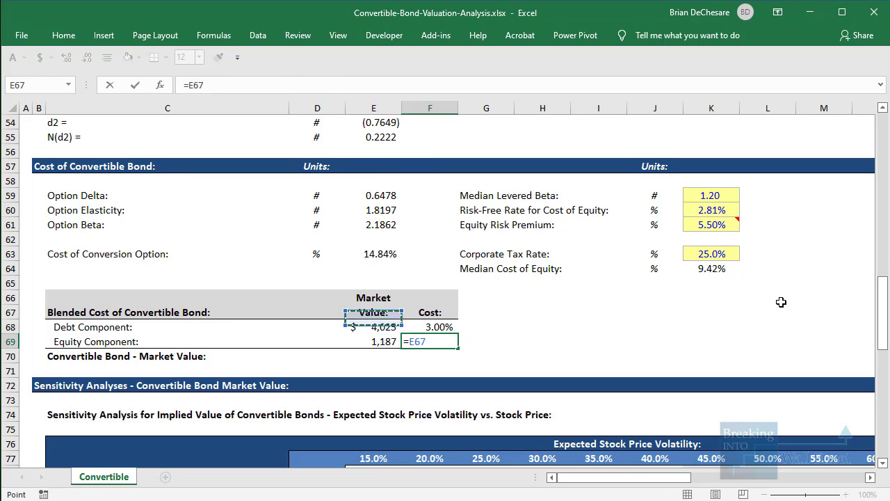
{"action": "key", "text": "shift+Tab"}
Sum the debt and equity market values in E70 for the Convertible Bond's market value.
{"action": "key", "text": "Down"}
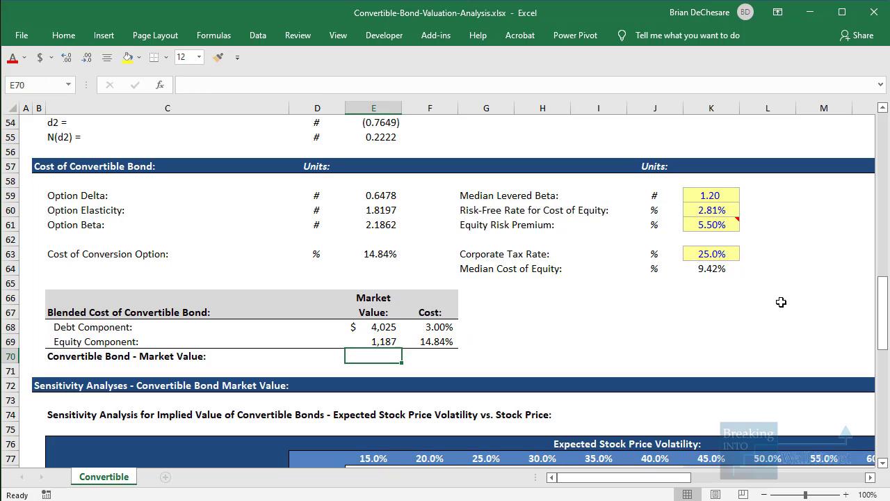
{"action": "key", "text": "alt+equal"}
{"action": "key", "text": "Tab"}
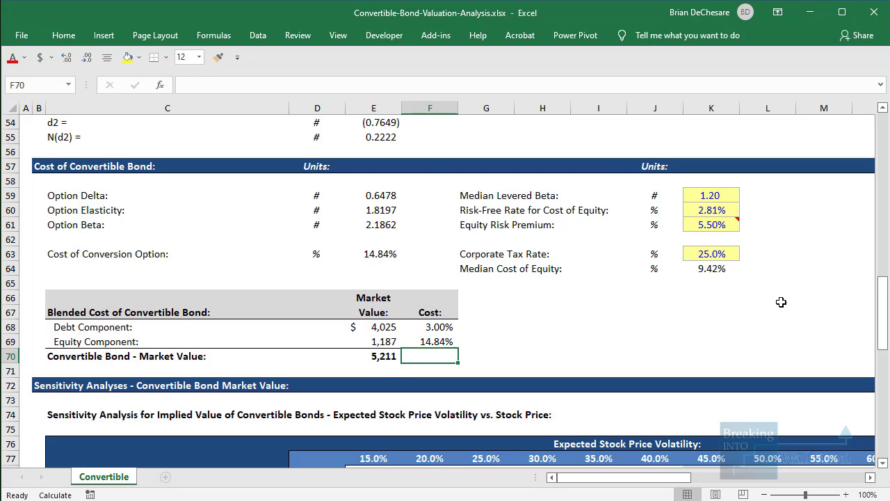
Calculate the blended cost of the convertible bond in F70 with =SUMPRODUCT(E68:E69,F68:F69)/E70.
{"action": "type", "text": "=SUMPRODUCT("}
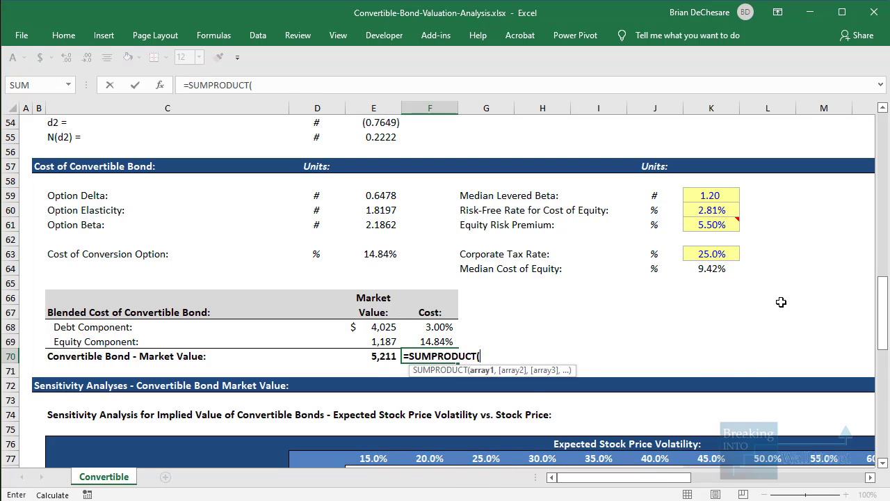
{"action": "key", "text": "Left"}
{"action": "key", "text": "Up"}
{"action": "key", "text": "Up"}
{"action": "key", "text": "shift+Down"}
{"action": "type", "text": ","}
{"action": "key", "text": "Up"}
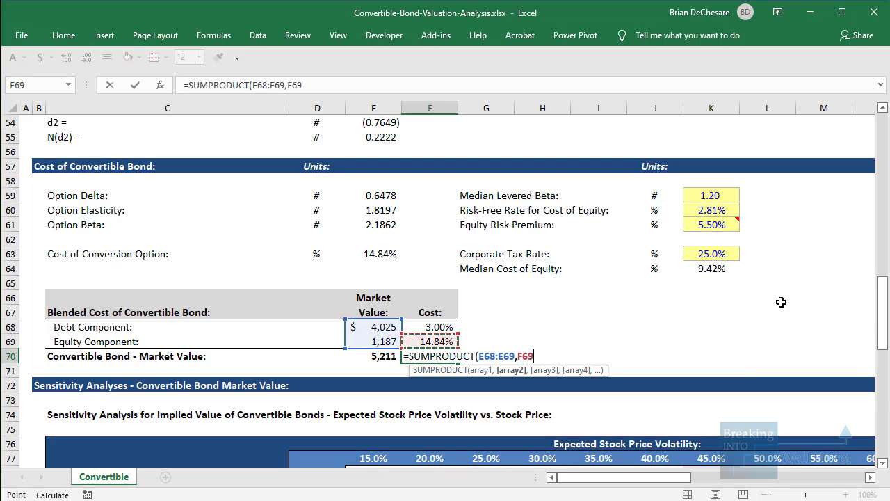
{"action": "key", "text": "Up"}
{"action": "key", "text": "shift+Down"}
{"action": "type", "text": ")/"}
{"action": "key", "text": "Up"}
{"action": "key", "text": "Up"}
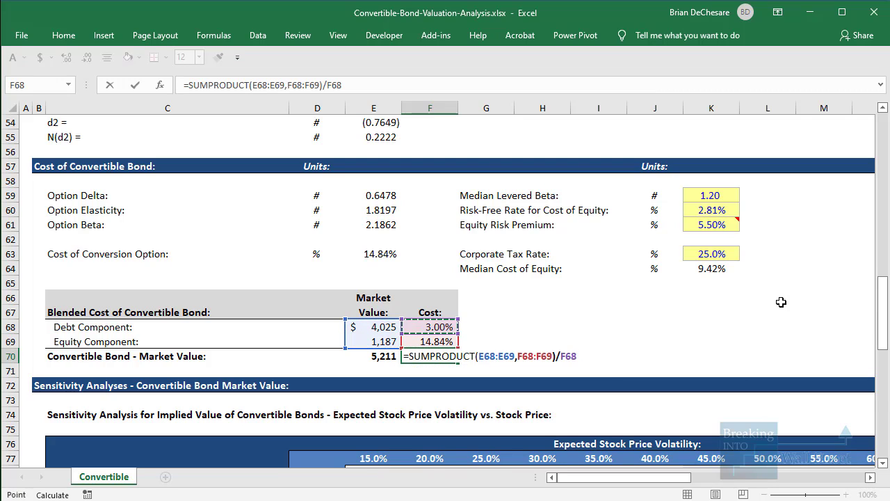
{"action": "key", "text": "Left"}
{"action": "key", "text": "Down"}
{"action": "key", "text": "Down"}
{"action": "key", "text": "Return"}
{"action": "key", "text": "Up"}
{"action": "key", "text": "Left"}
{"action": "key", "text": "Right"}
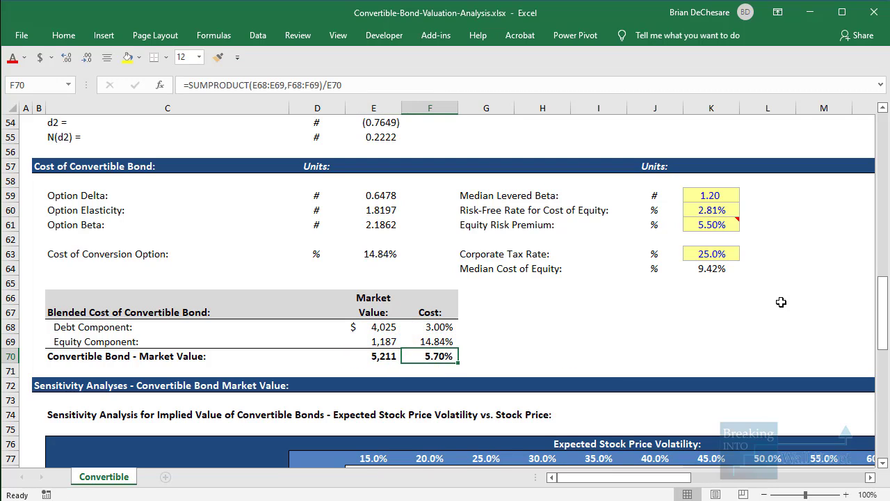
{"action": "key", "text": "F2"}
{"action": "key", "text": "Escape"}
Examine the Cost of Convertible Bond vs. Company Share Price chart, comparing the conversion option, equity and blended cost lines.
{"action": "left_click_drag", "start_coordinate": [662, 477], "coordinate": [843, 478]}
{"action": "scroll", "coordinate": [465, 449], "scroll_direction": "down", "scroll_amount": 5}
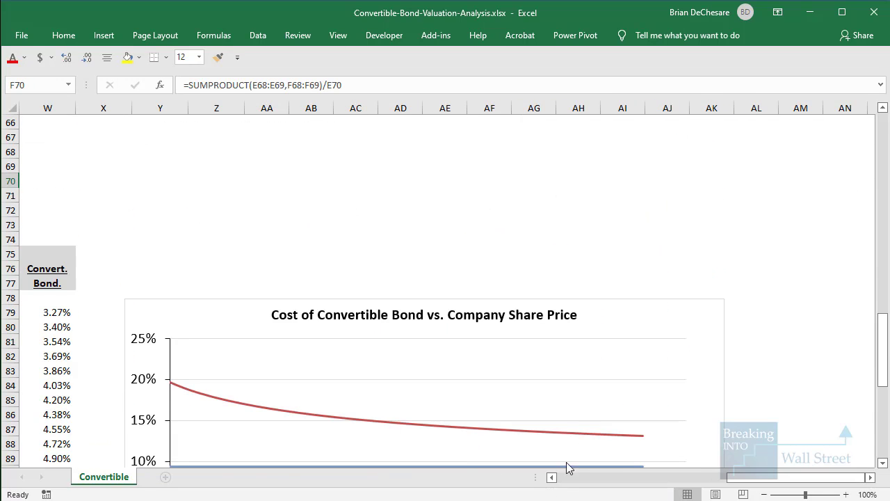
{"action": "scroll", "coordinate": [598, 459], "scroll_direction": "down", "scroll_amount": 4}
{"action": "left_click", "coordinate": [800, 399]}
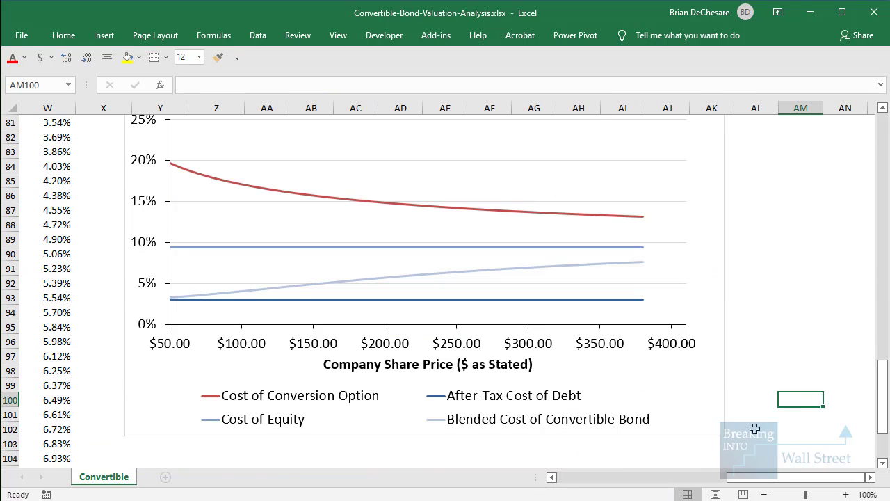
{"action": "left_click", "coordinate": [552, 477]}
{"action": "left_click", "coordinate": [793, 268]}
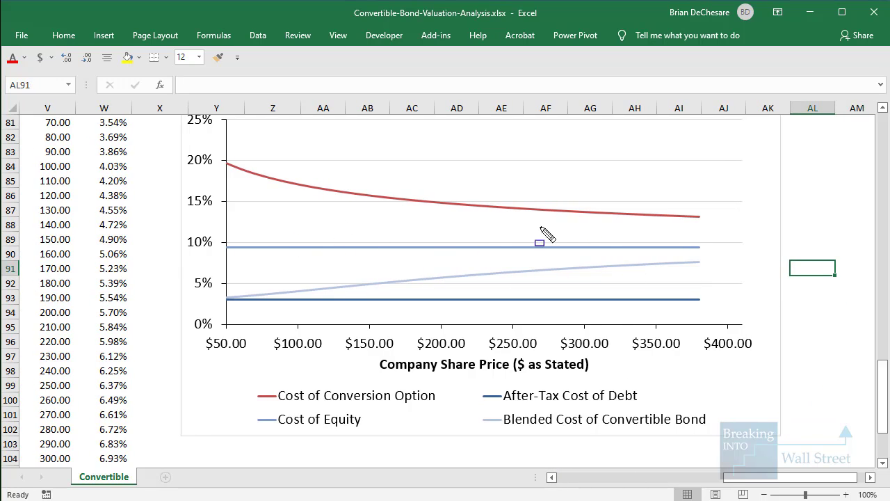
{"action": "mouse_move", "coordinate": [206, 152]}
{"action": "left_mouse_down"}
{"action": "mouse_move", "coordinate": [430, 209]}
{"action": "mouse_move", "coordinate": [719, 228]}
{"action": "left_mouse_up"}
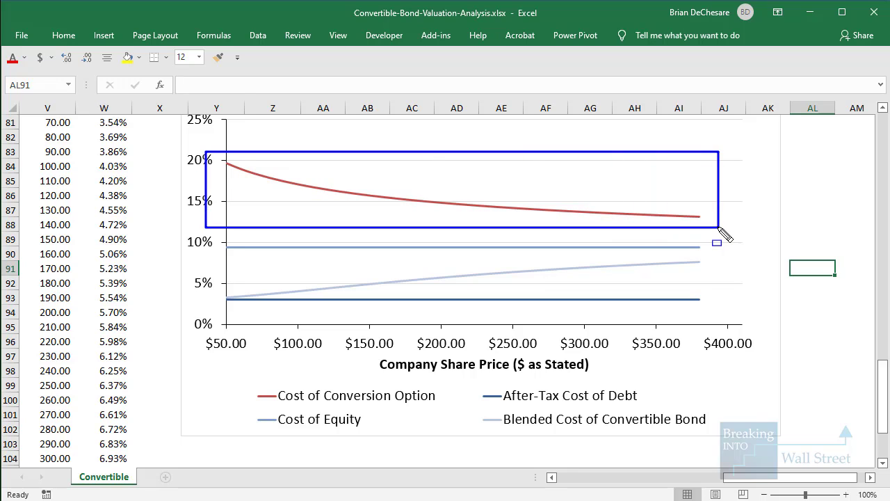
{"action": "left_click_drag", "start_coordinate": [475, 406], "coordinate": [730, 442]}
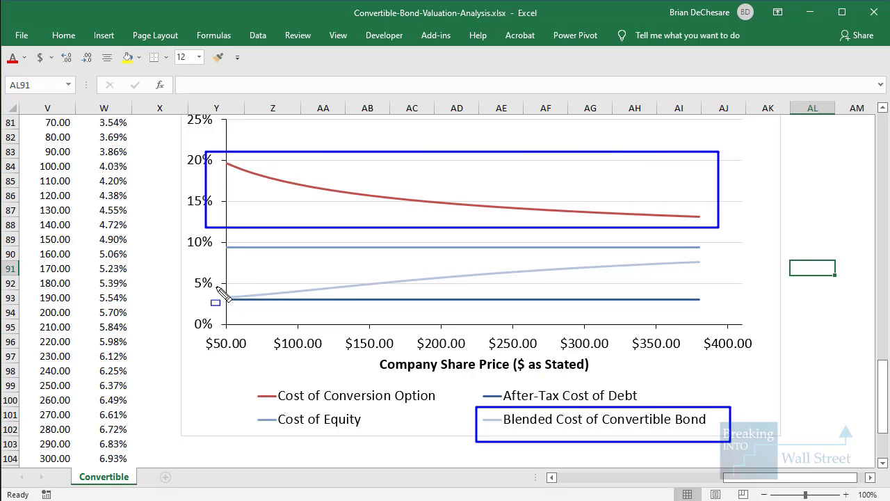
{"action": "left_click_drag", "start_coordinate": [216, 287], "coordinate": [245, 310]}
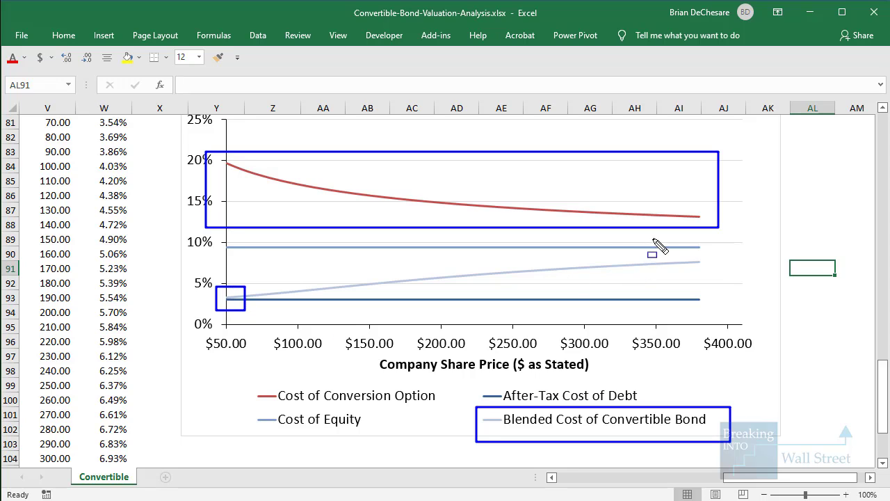
{"action": "left_click_drag", "start_coordinate": [652, 239], "coordinate": [710, 275]}
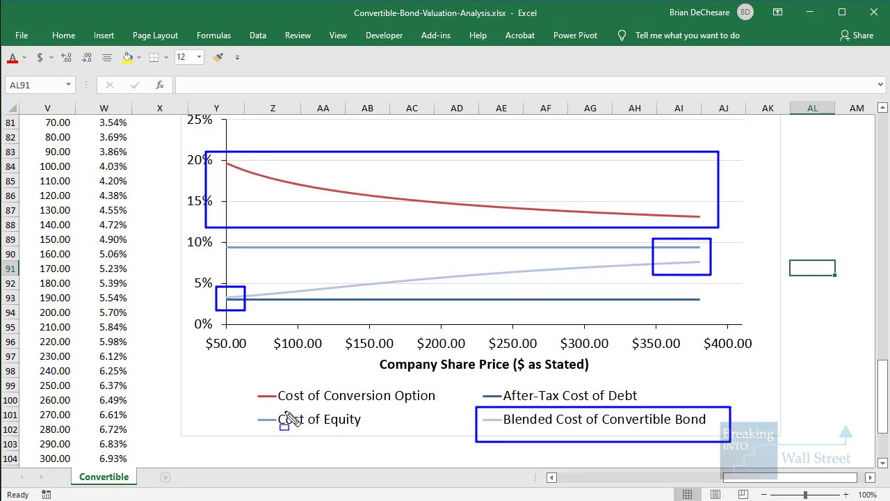
{"action": "left_click_drag", "start_coordinate": [238, 402], "coordinate": [378, 432]}
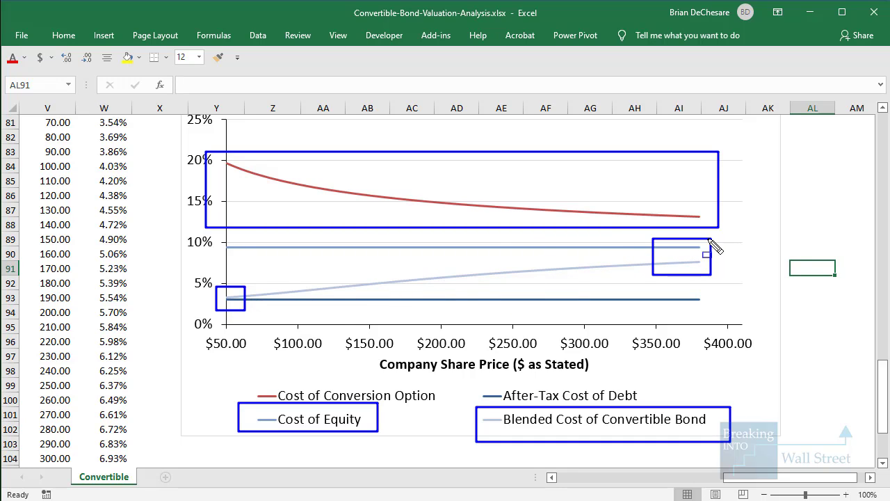
{"action": "key", "text": "e"}
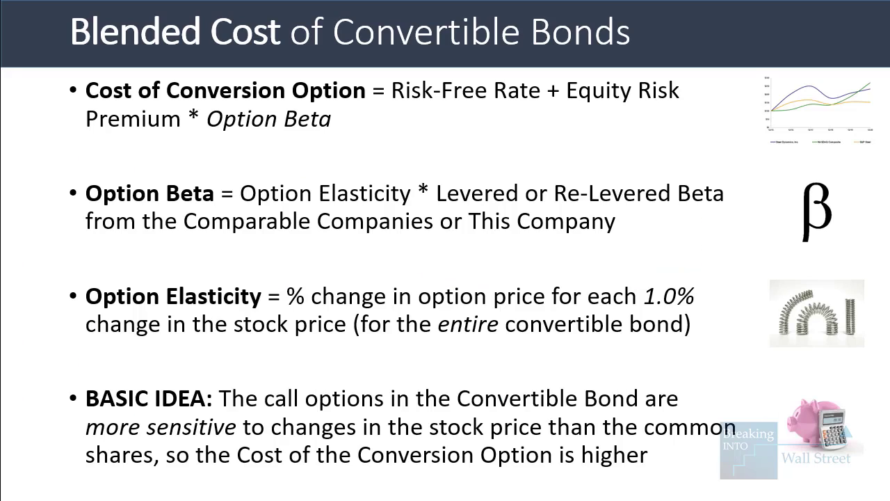
{"action": "key", "text": "Right"}
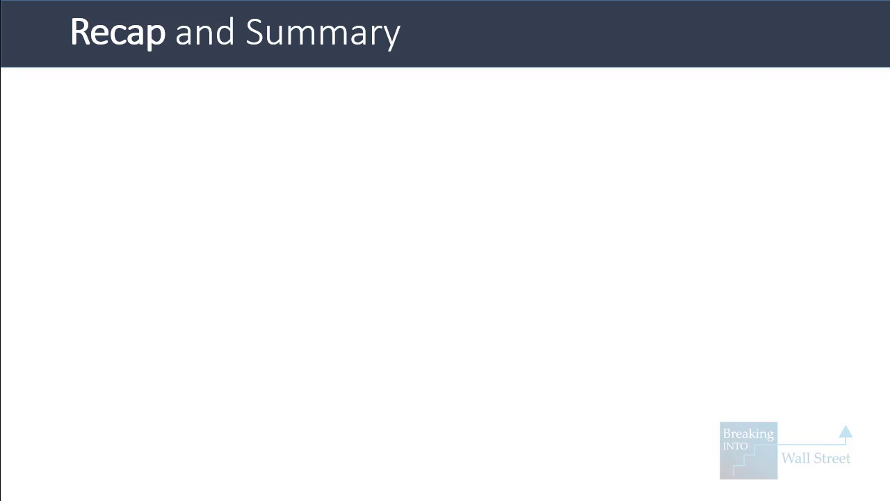
{"action": "key", "text": "Right"}
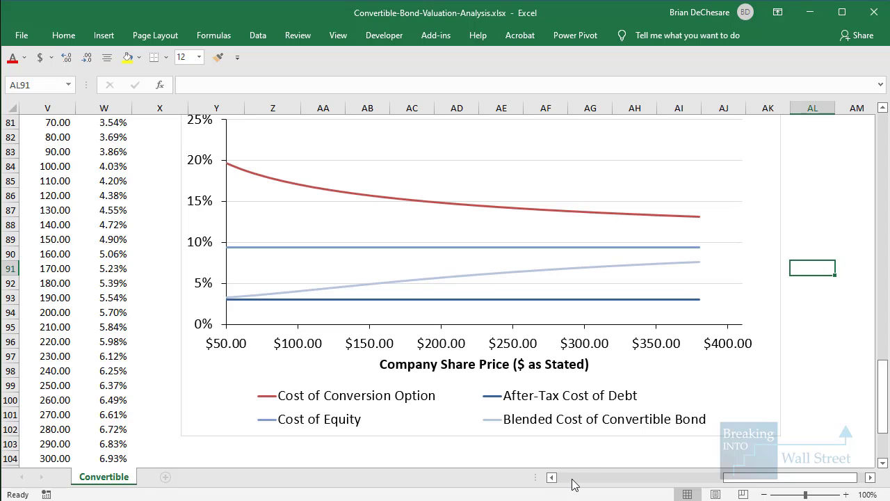
Review the Convertible Bond Assumptions and inspect the Potentially Dilutive Shares formula in K11.
{"action": "left_click", "coordinate": [571, 480]}
{"action": "scroll", "coordinate": [411, 330], "scroll_direction": "up", "scroll_amount": 20}
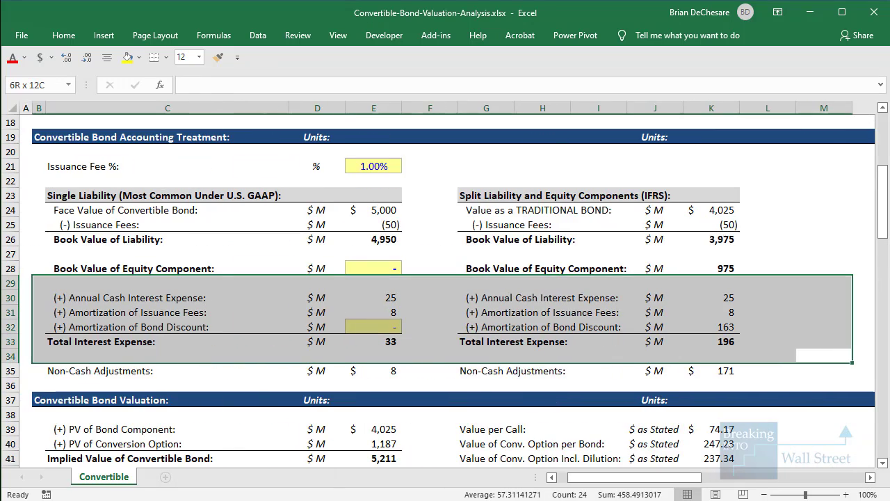
{"action": "scroll", "coordinate": [570, 211], "scroll_direction": "up", "scroll_amount": 6}
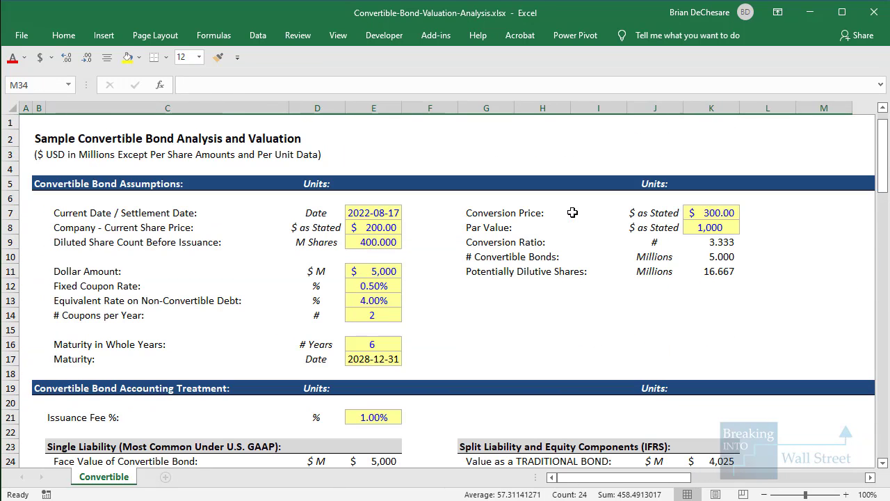
{"action": "left_click", "coordinate": [729, 243]}
{"action": "key", "text": "Down"}
{"action": "key", "text": "Down"}
{"action": "key", "text": "F2"}
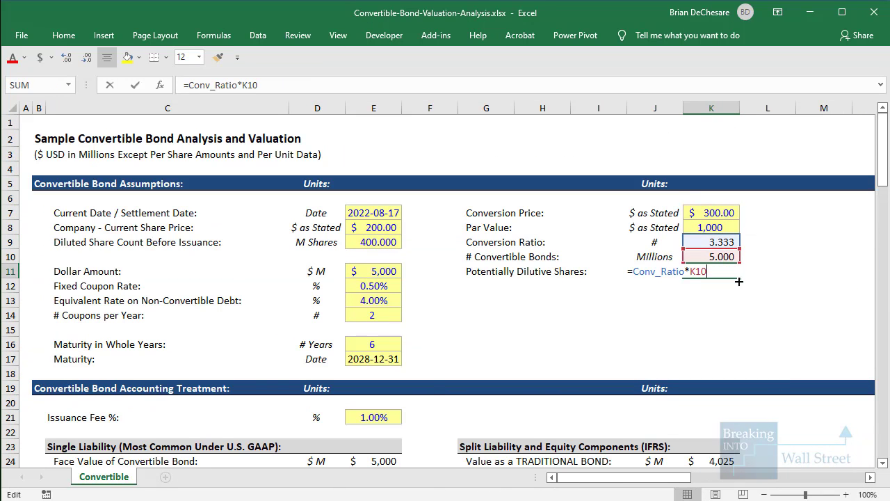
{"action": "key", "text": "Escape"}
{"action": "key", "text": "Up"}
{"action": "key", "text": "Down"}
{"action": "key", "text": "F2"}
{"action": "key", "text": "Escape"}
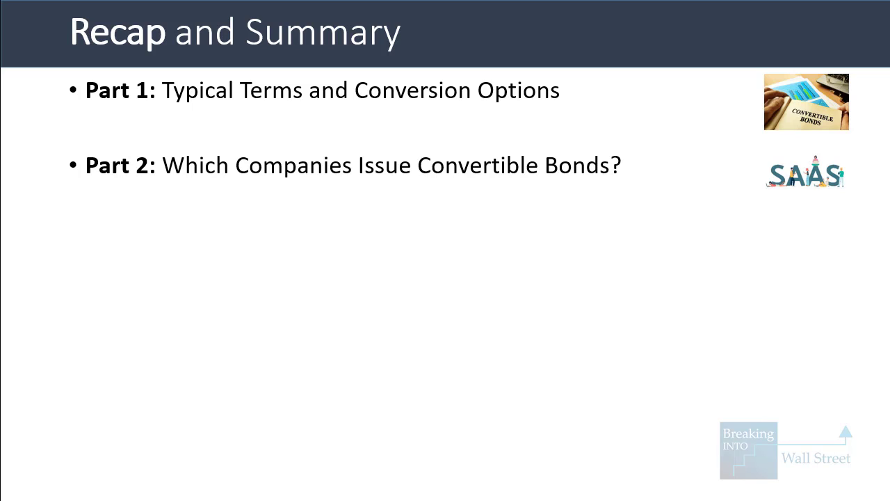
{"action": "key", "text": "Right"}
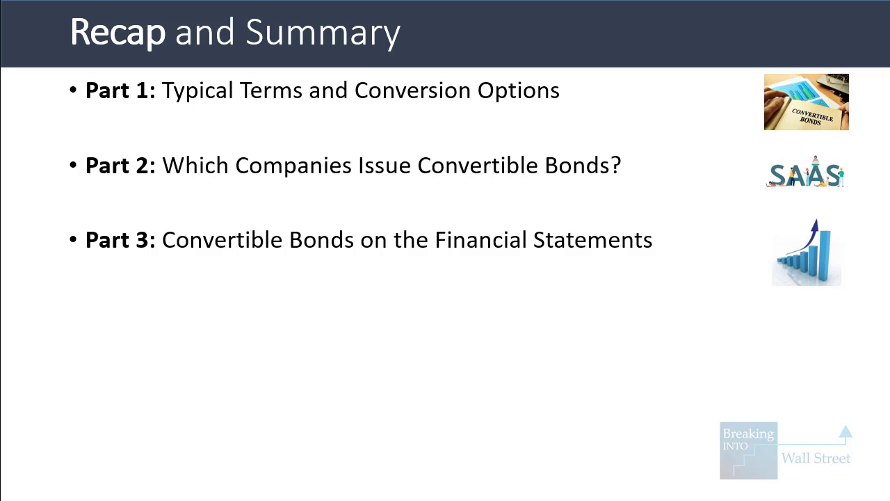
Switch back to the Excel workbook and compare the Single Liability (U.S. GAAP) and Split Liability and Equity Components (IFRS) treatments in rows 23 to 35.
{"action": "key", "text": "alt+Tab"}
{"action": "scroll", "coordinate": [445, 339], "scroll_direction": "down", "scroll_amount": 5}
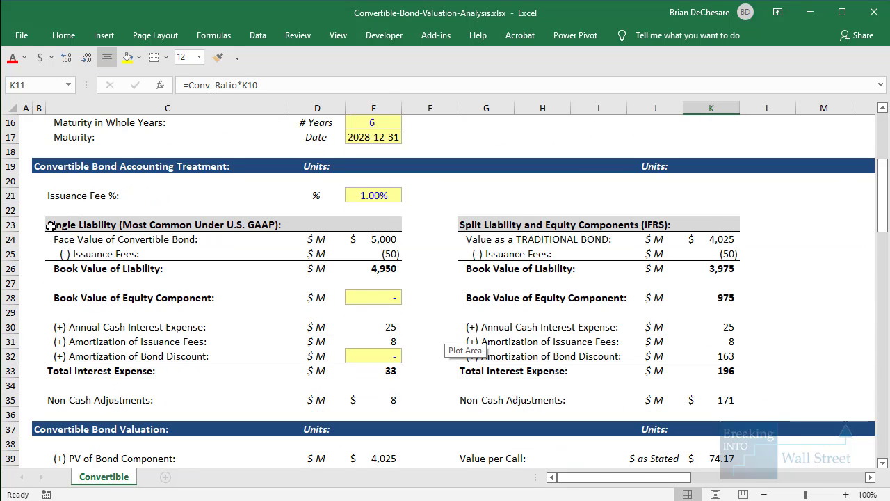
{"action": "left_click_drag", "start_coordinate": [51, 226], "coordinate": [382, 401]}
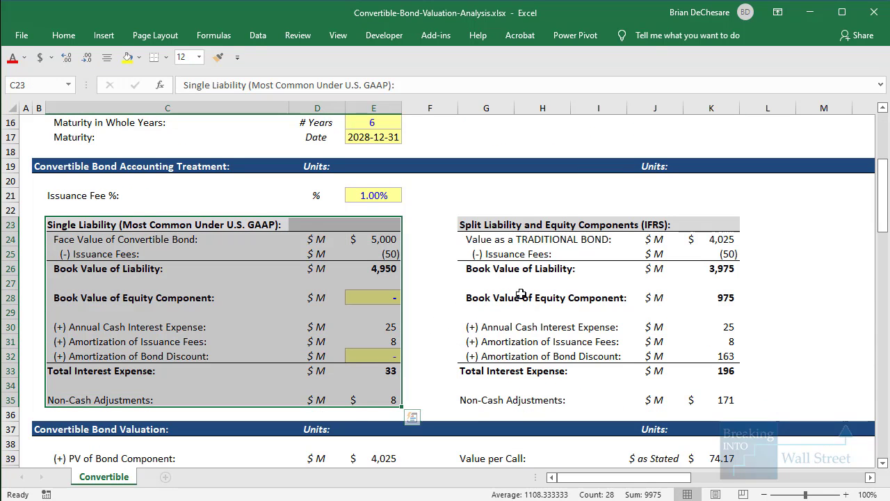
{"action": "mouse_move", "coordinate": [451, 213]}
{"action": "left_mouse_down"}
{"action": "mouse_move", "coordinate": [767, 401]}
{"action": "mouse_move", "coordinate": [767, 409]}
{"action": "left_mouse_up"}
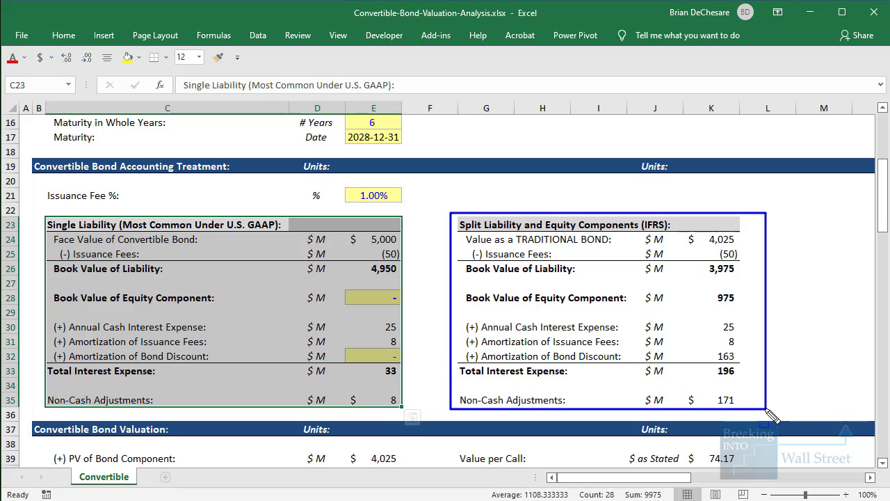
Select the U.S. GAAP and IFRS accounting treatments together in C23:K35 to review them side by side.
{"action": "key", "text": "Escape"}
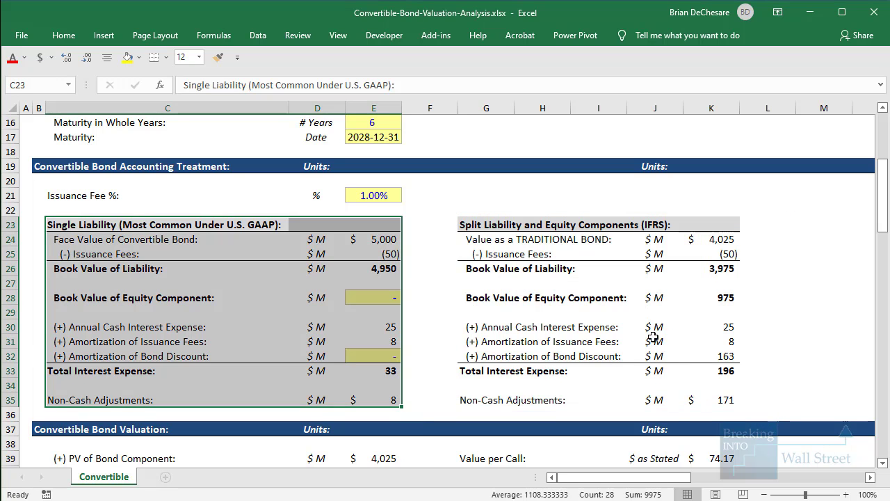
{"action": "left_click", "coordinate": [207, 240]}
{"action": "left_click_drag", "start_coordinate": [77, 222], "coordinate": [698, 401]}
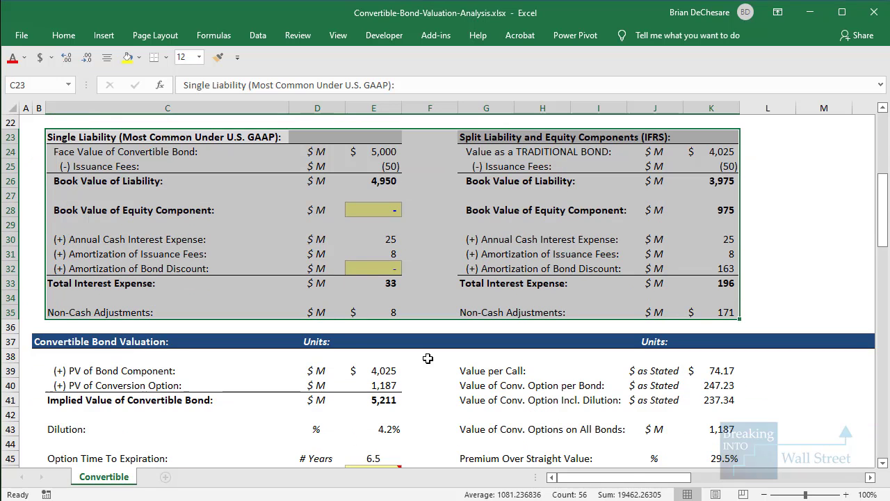
Inspect the PV of Bond Component formula in E39 and the PV of Conversion Option formula in E40.
{"action": "scroll", "coordinate": [427, 304], "scroll_direction": "down", "scroll_amount": 2}
{"action": "left_click", "coordinate": [379, 275]}
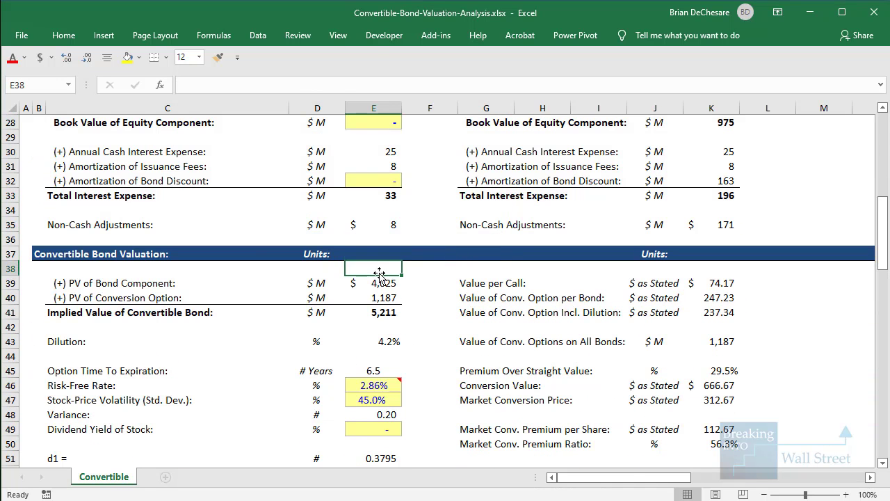
{"action": "left_click", "coordinate": [378, 283]}
{"action": "key", "text": "F2"}
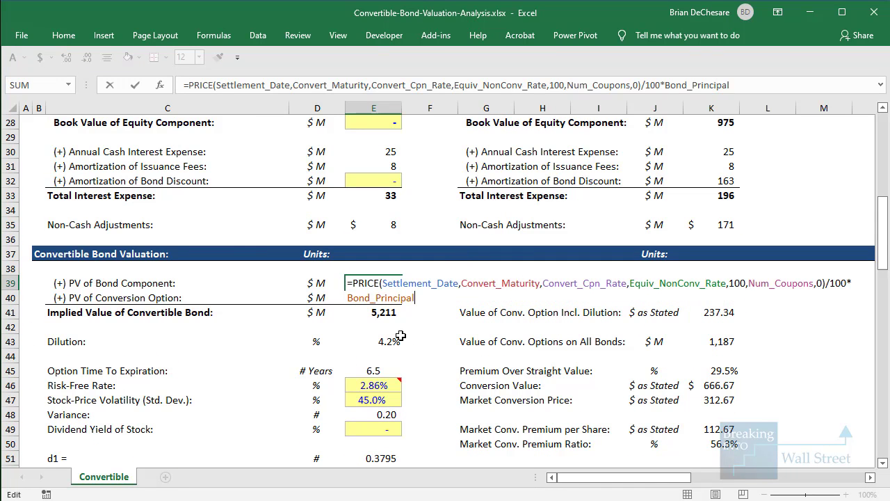
{"action": "key", "text": "Return"}
{"action": "key", "text": "F2"}
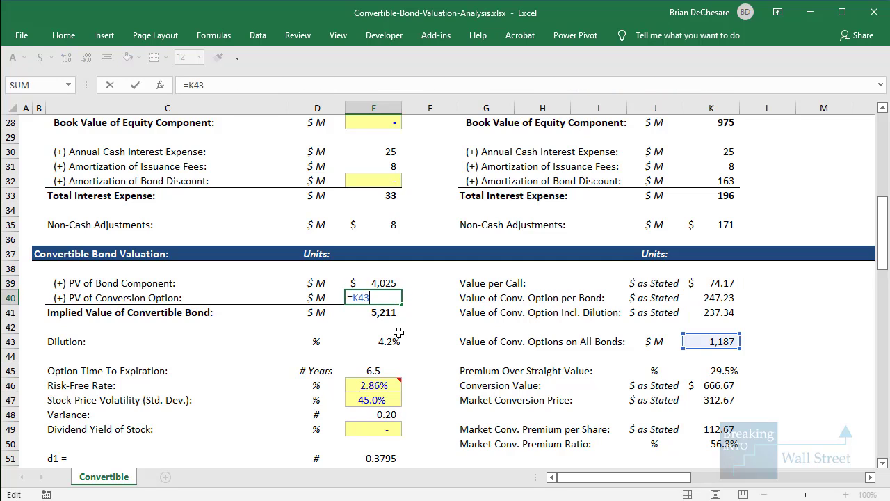
Review the option pricing inputs in rows 45 to 55 and the conversion option values in rows 39 to 43.
{"action": "scroll", "coordinate": [415, 319], "scroll_direction": "down", "scroll_amount": 1}
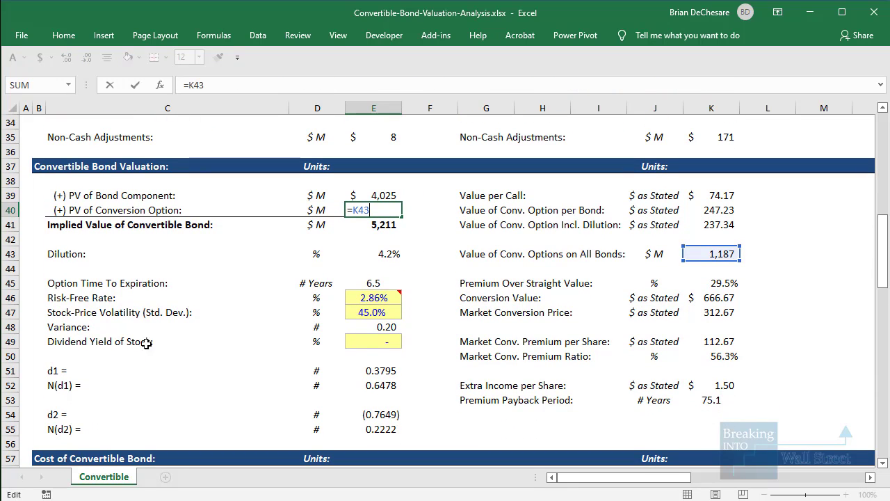
{"action": "left_click_drag", "start_coordinate": [40, 266], "coordinate": [409, 456]}
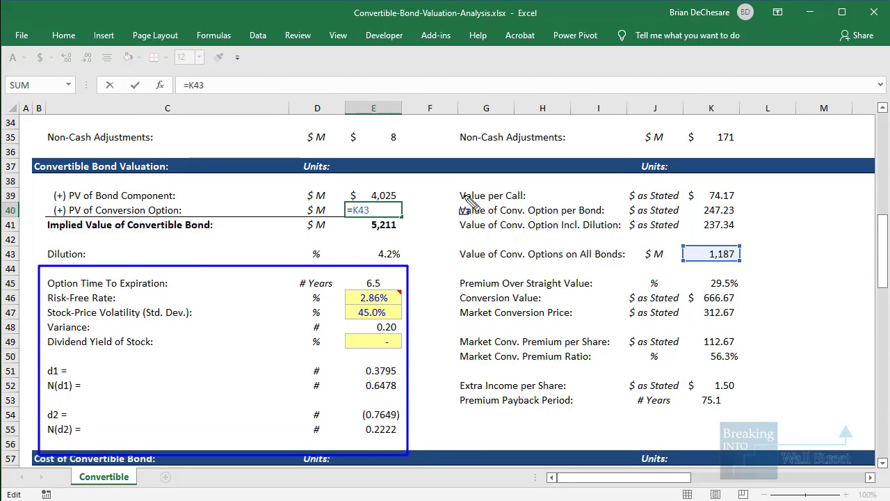
{"action": "mouse_move", "coordinate": [455, 179]}
{"action": "left_mouse_down"}
{"action": "mouse_move", "coordinate": [740, 278]}
{"action": "mouse_move", "coordinate": [777, 272]}
{"action": "left_mouse_up"}
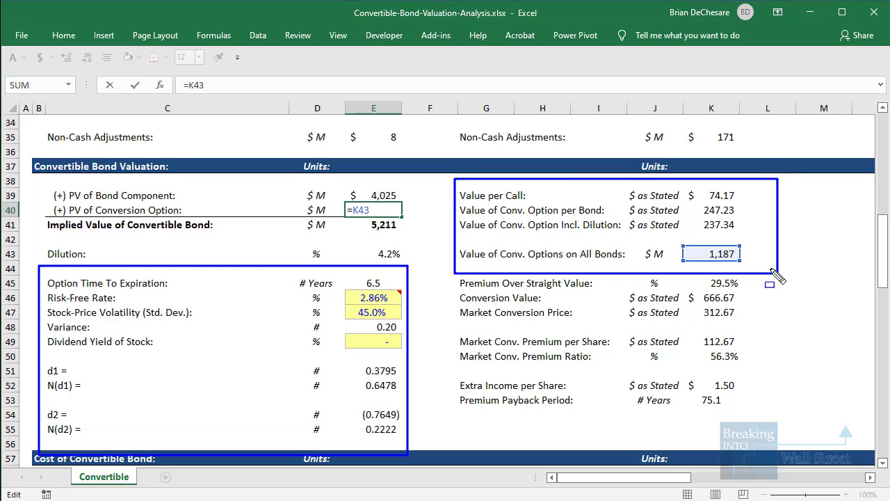
{"action": "key", "text": "Escape"}
{"action": "key", "text": "ctrl+Return"}
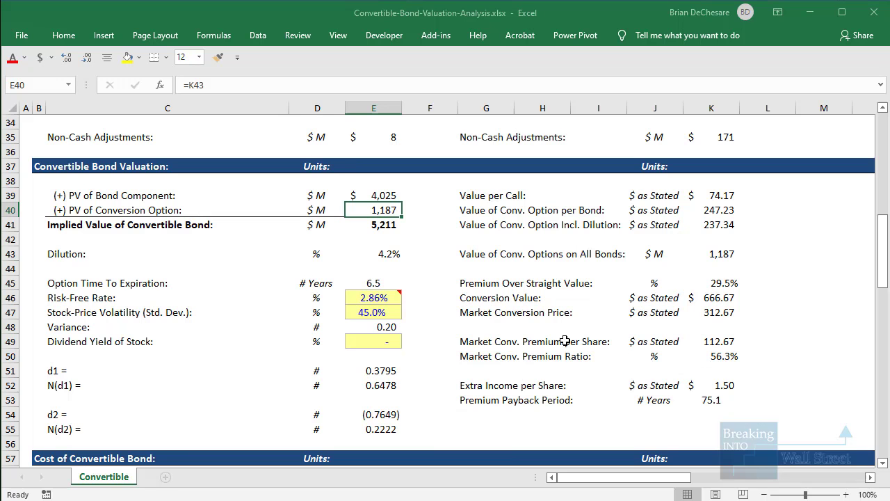
Examine the Convertible Bond Value vs. Company Share Price chart, focusing on the gap between market value and payoff value below $300.
{"action": "left_click_drag", "start_coordinate": [640, 477], "coordinate": [798, 485]}
{"action": "scroll", "coordinate": [417, 390], "scroll_direction": "down", "scroll_amount": 2}
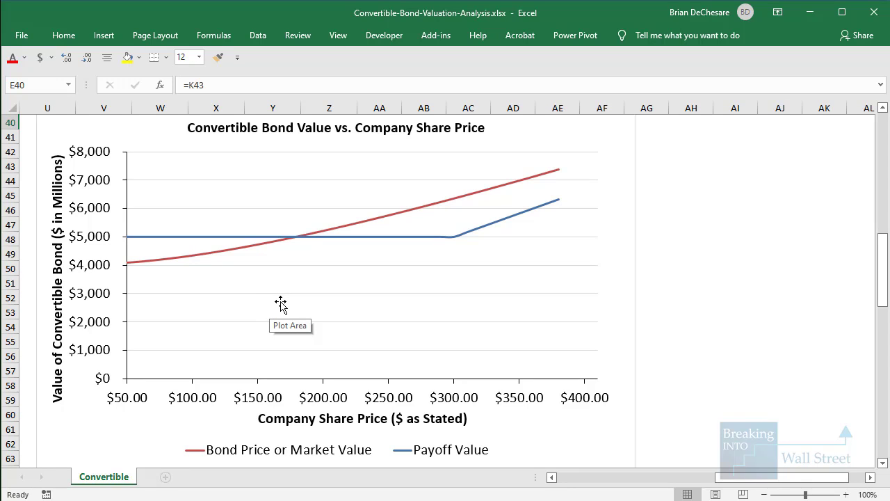
{"action": "left_click_drag", "start_coordinate": [303, 240], "coordinate": [455, 192]}
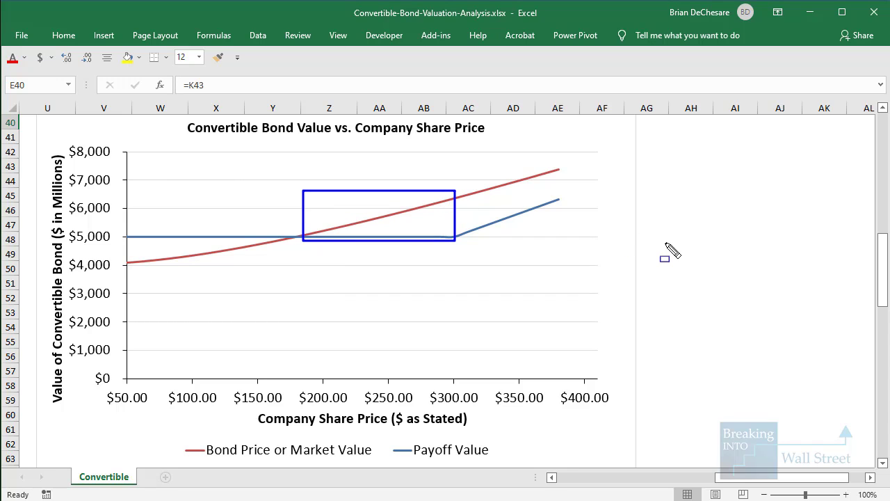
{"action": "key", "text": "Escape"}
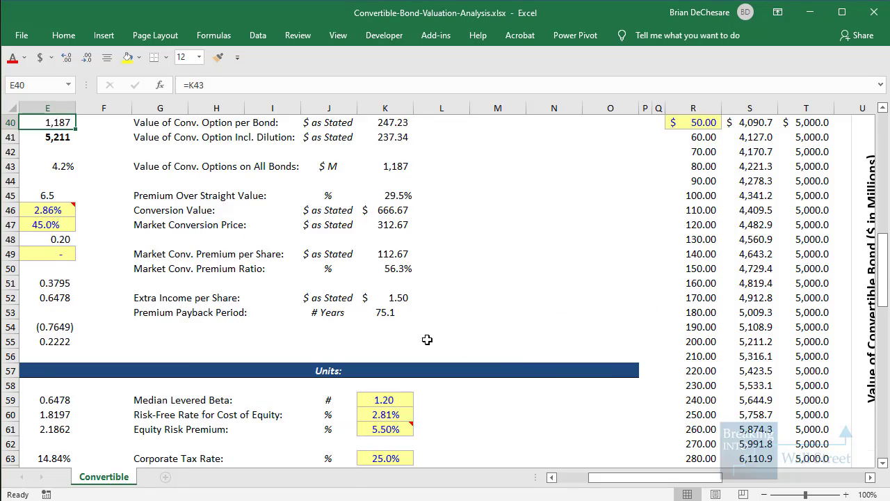
Compare the Cost of Conversion Option in row 63 with the Median Cost of Equity in row 64.
{"action": "scroll", "coordinate": [532, 360], "scroll_direction": "down", "scroll_amount": 5}
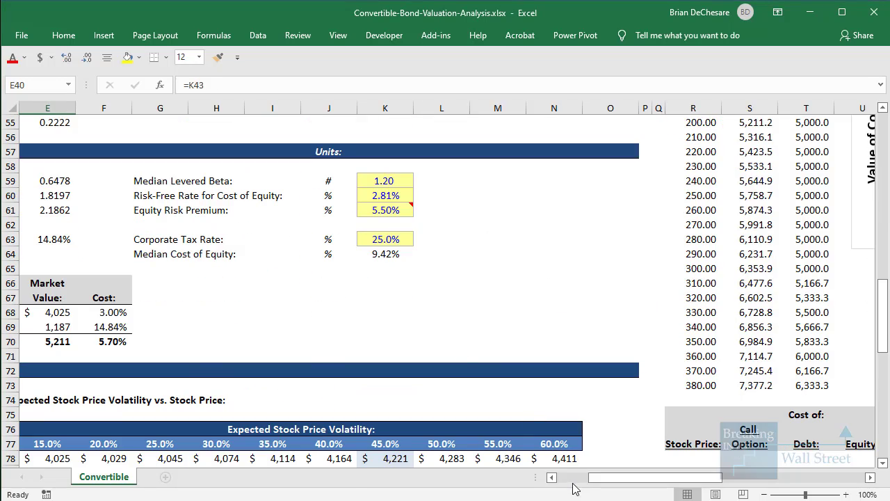
{"action": "left_click", "coordinate": [528, 341]}
{"action": "key", "text": "ctrl+2"}
{"action": "left_click_drag", "start_coordinate": [38, 228], "coordinate": [415, 257]}
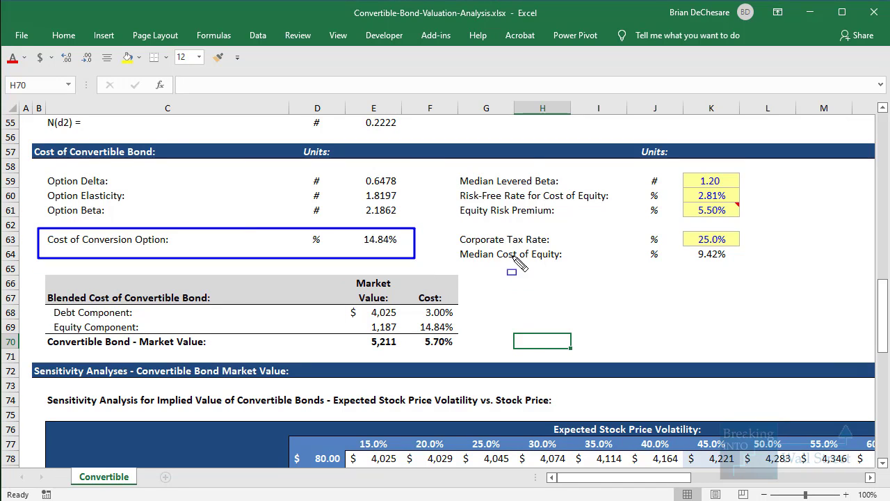
{"action": "left_click_drag", "start_coordinate": [453, 243], "coordinate": [744, 265]}
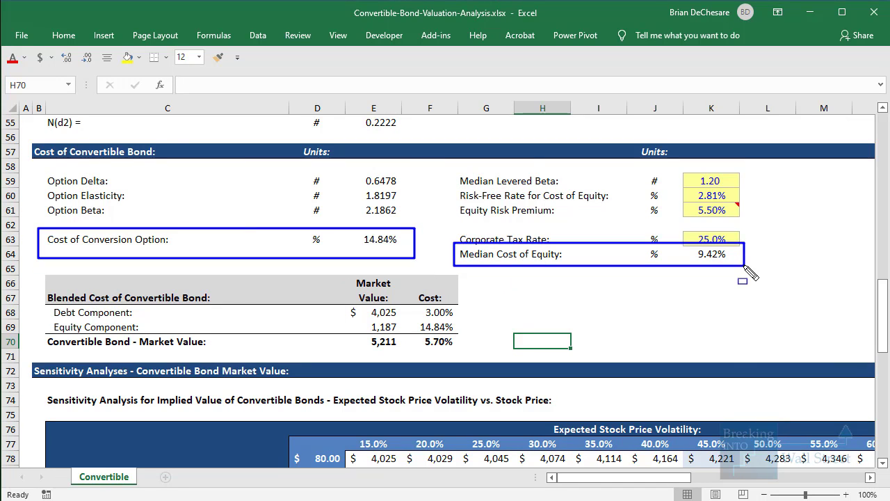
{"action": "key", "text": "Escape"}
{"action": "left_click", "coordinate": [339, 269]}
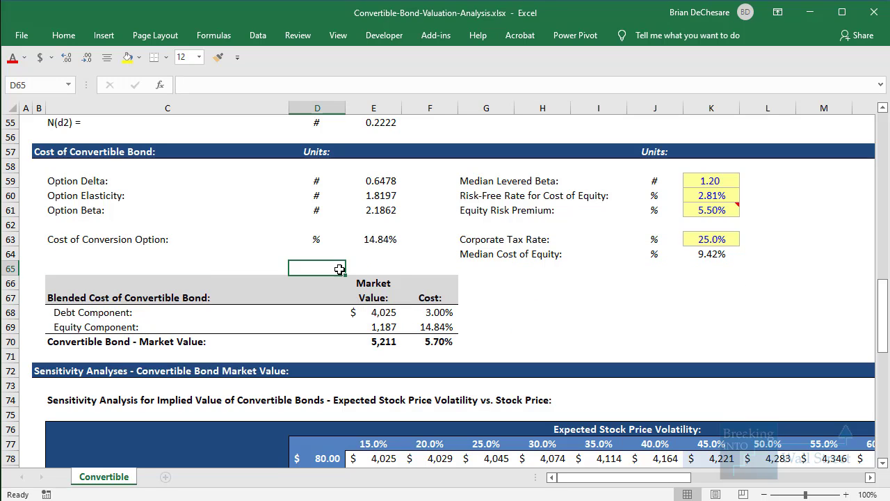
Compare the convertible bond's blended cost in F70 with the debt component's cost in F68 and the Median Cost of Equity.
{"action": "key", "text": "ctrl+2"}
{"action": "left_click_drag", "start_coordinate": [408, 332], "coordinate": [457, 369]}
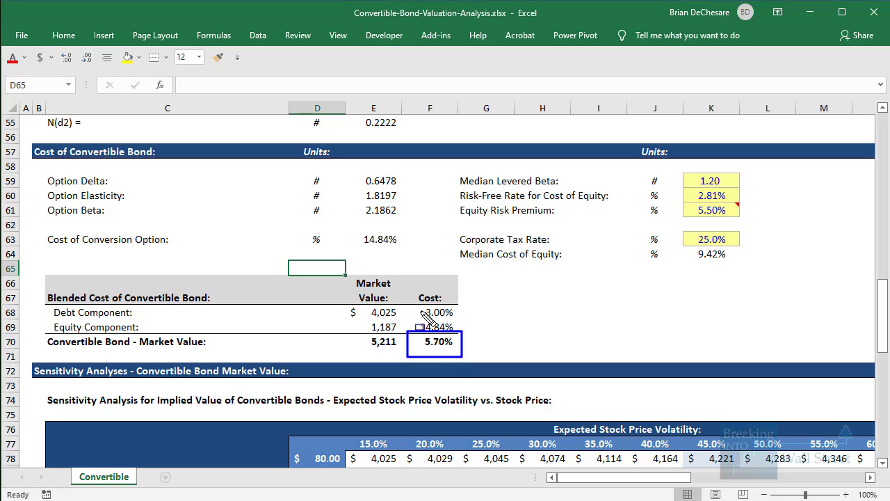
{"action": "key", "text": "Escape"}
{"action": "left_click", "coordinate": [639, 326]}
{"action": "key", "text": "ctrl+2"}
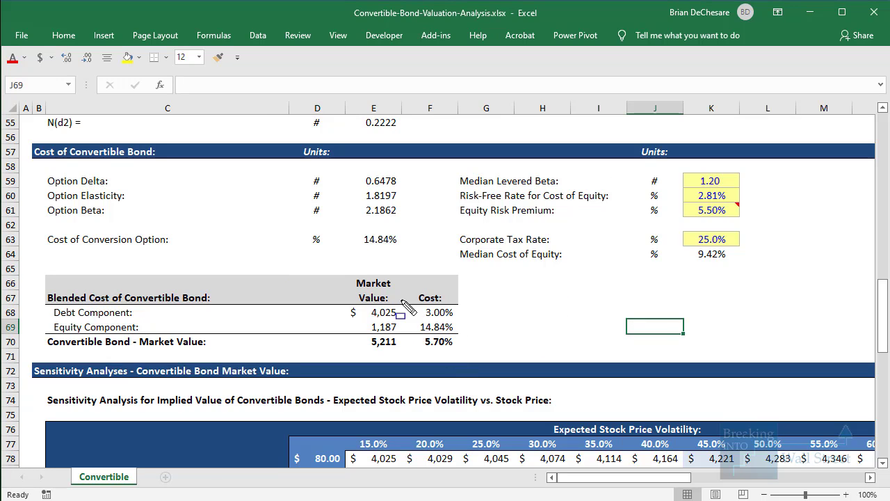
{"action": "left_click_drag", "start_coordinate": [404, 299], "coordinate": [466, 325]}
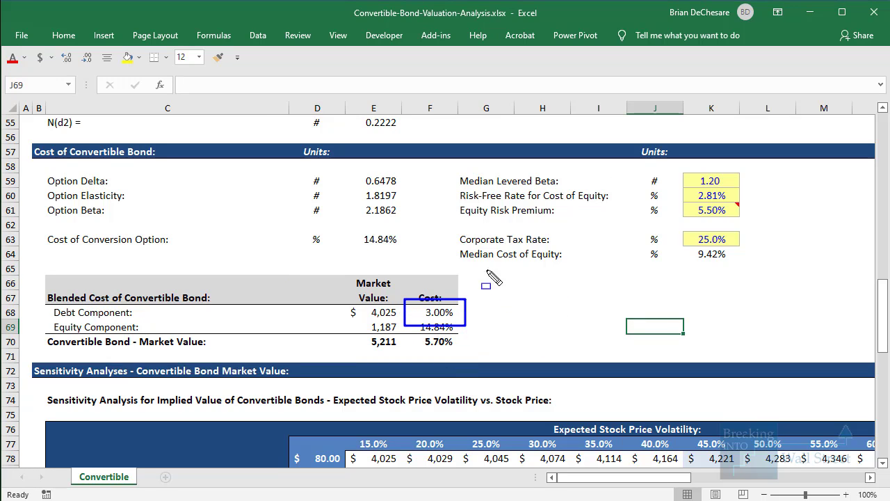
{"action": "left_click_drag", "start_coordinate": [459, 245], "coordinate": [765, 274]}
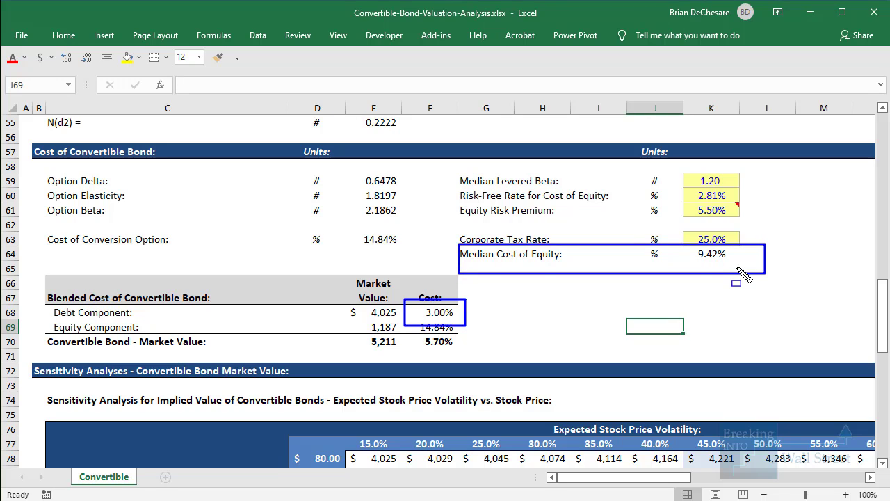
{"action": "key", "text": "Escape"}
Review the Cost of Convertible Bond vs. Company Share Price chart and its four cost lines.
{"action": "mouse_move", "coordinate": [709, 477]}
{"action": "left_mouse_down"}
{"action": "mouse_move", "coordinate": [775, 469]}
{"action": "mouse_move", "coordinate": [775, 477]}
{"action": "left_mouse_up"}
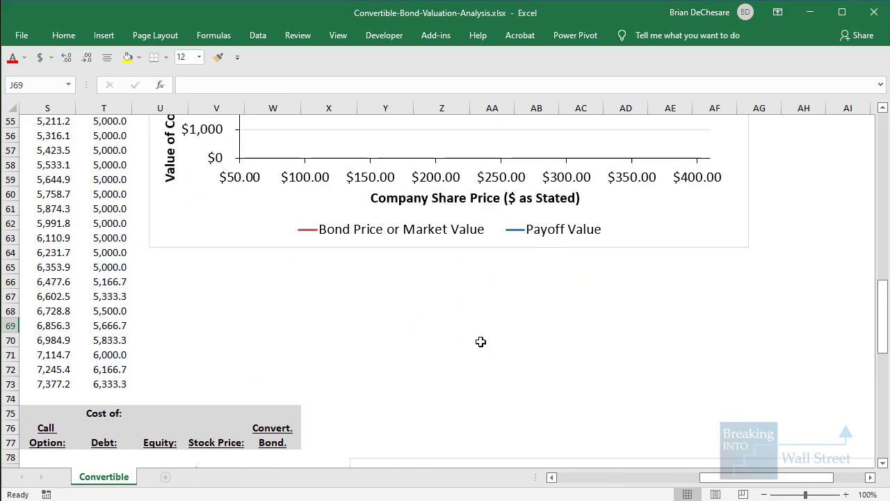
{"action": "scroll", "coordinate": [481, 341], "scroll_direction": "up", "scroll_amount": 1}
{"action": "scroll", "coordinate": [481, 342], "scroll_direction": "down", "scroll_amount": 11}
{"action": "left_click_drag", "start_coordinate": [739, 431], "coordinate": [873, 429]}
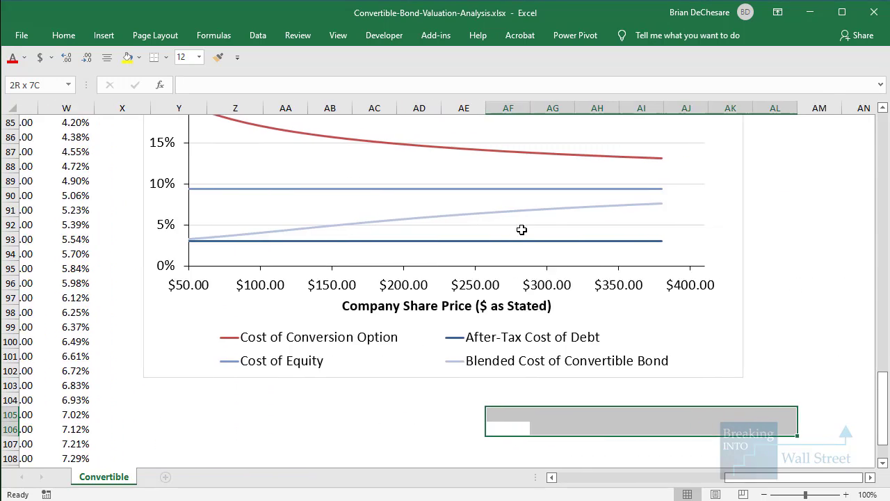
{"action": "scroll", "coordinate": [389, 243], "scroll_direction": "up", "scroll_amount": 3}
{"action": "left_click", "coordinate": [182, 144]}
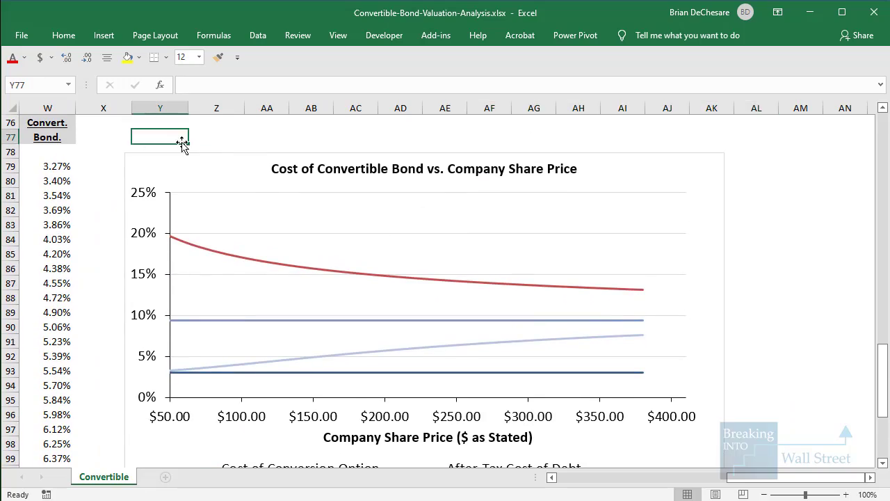
Return to the sheet title in B2 above the Convertible Bond Assumptions.
{"action": "key", "text": "ctrl+Left"}
{"action": "key", "text": "ctrl+Up"}
{"action": "key", "text": "ctrl+Left"}
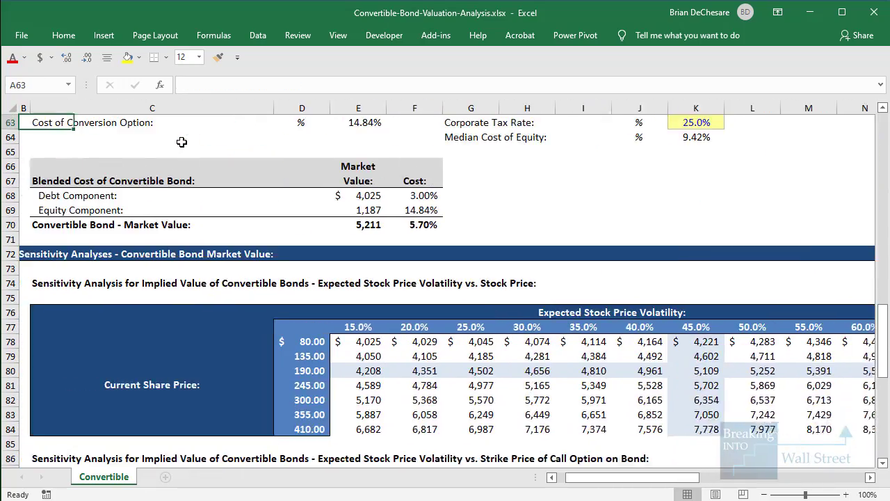
{"action": "key", "text": "ctrl+Up"}
{"action": "key", "text": "Right"}
{"action": "key", "text": "Down"}
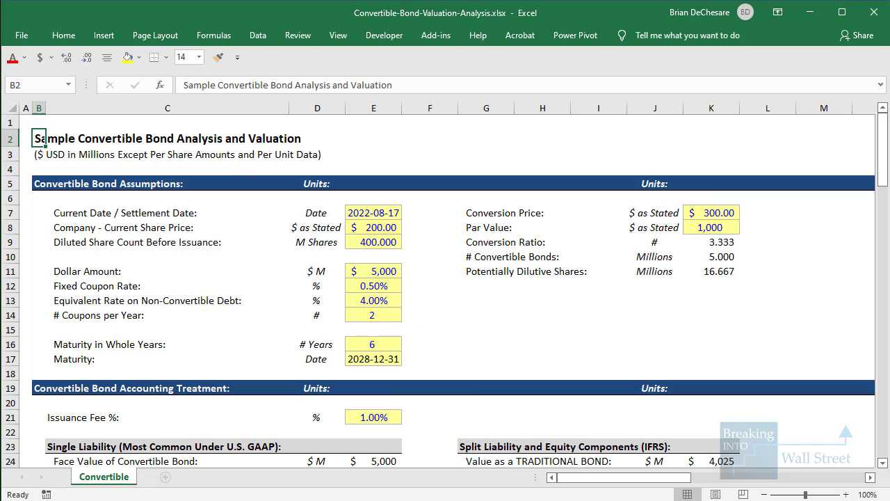